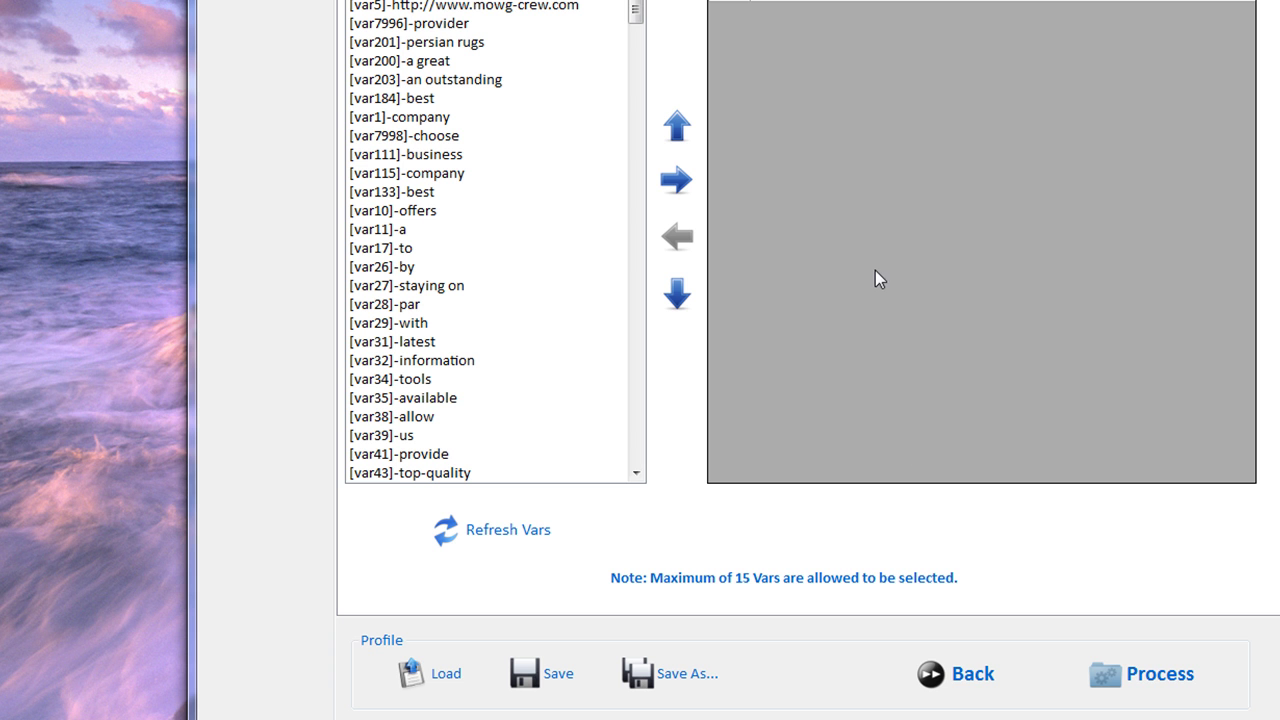
- Examine the list of available vars for the folder structure
click(945, 674)
click(966, 676)
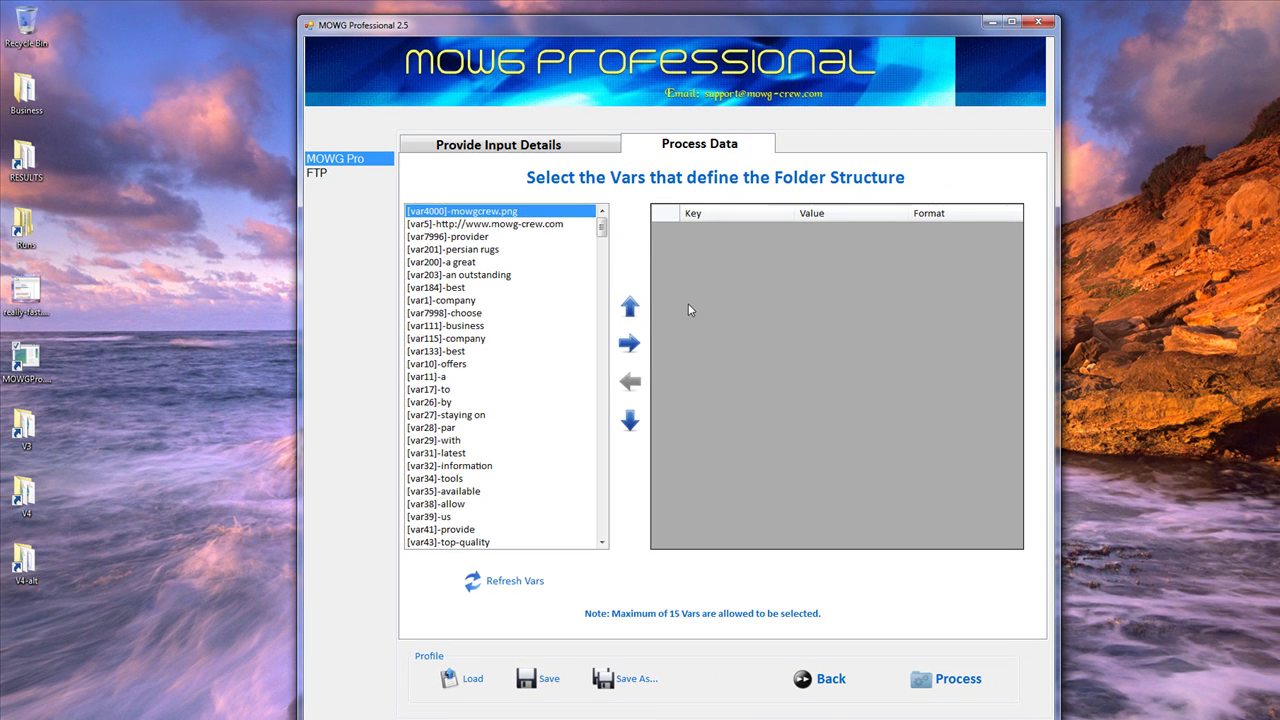
click(421, 154)
click(443, 415)
click(450, 301)
click(456, 404)
click(448, 479)
scroll(459, 403, down, 9)
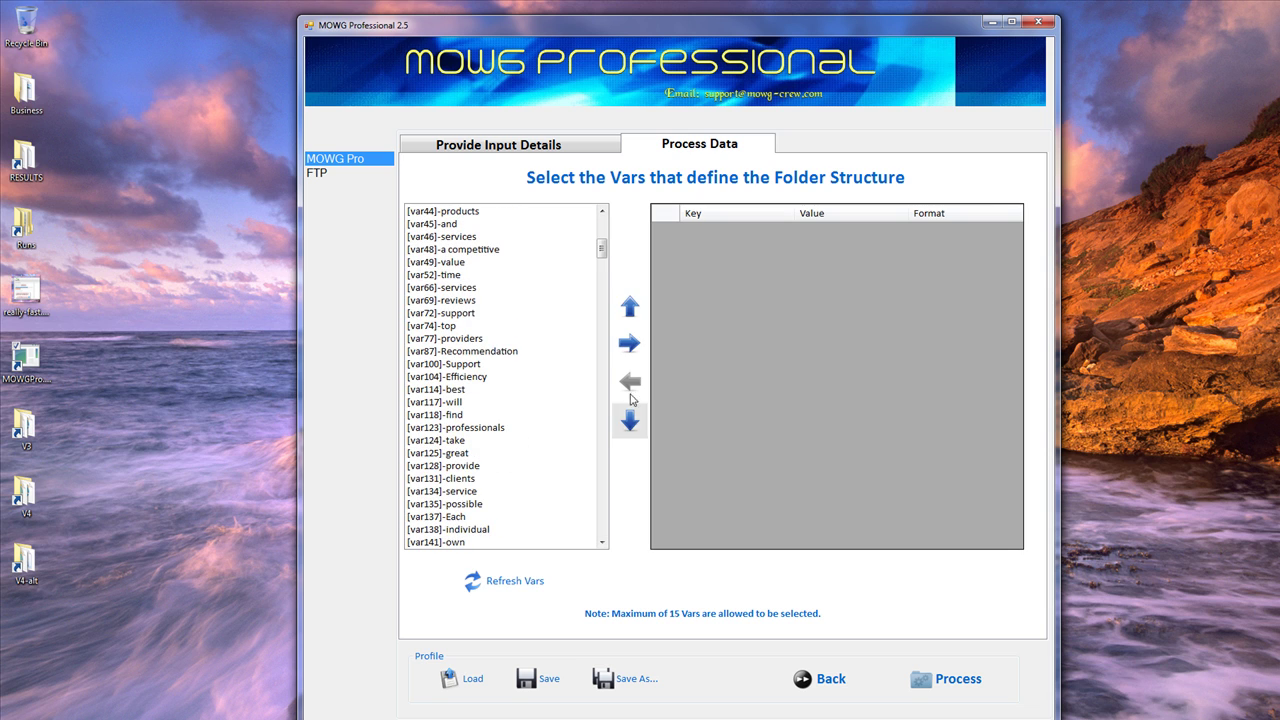
- Add MENU, var2, var4, var12, var13, var16, id, var204 and var18, in that order, to the folder structure
drag(603, 249, 603, 527)
click(437, 440)
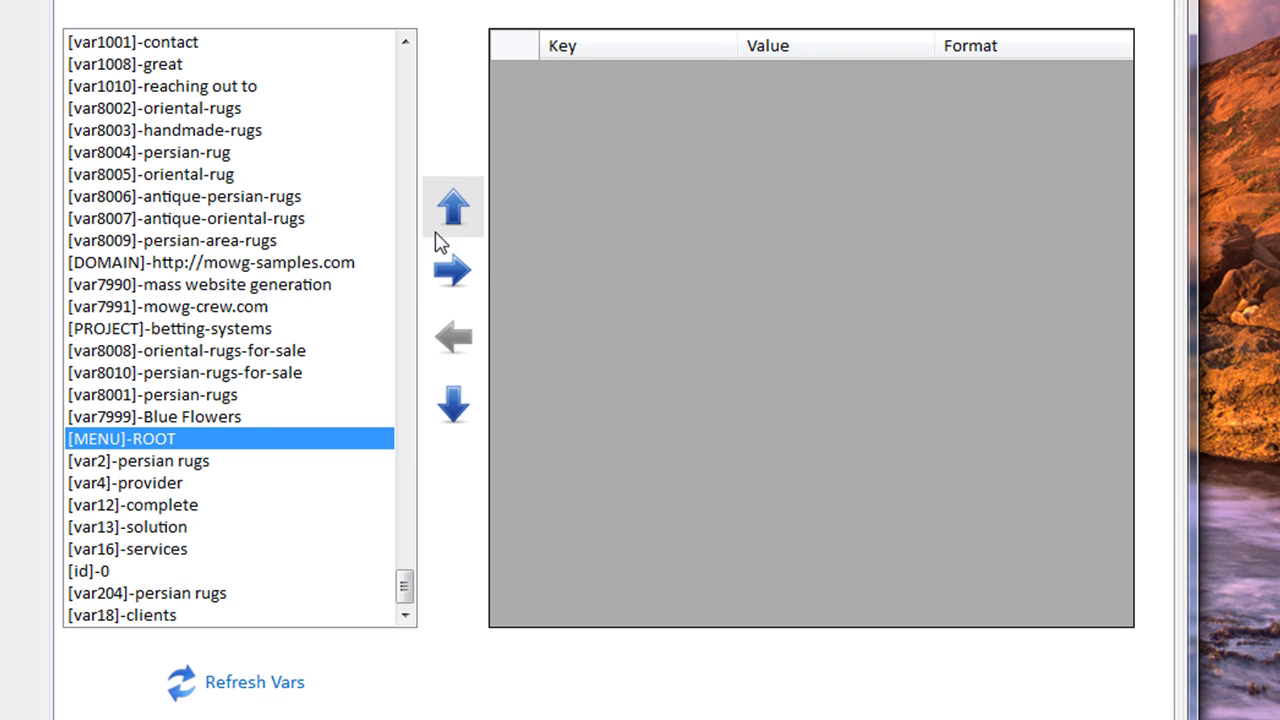
click(452, 260)
click(452, 260)
click(452, 260)
click(452, 260)
click(452, 260)
click(452, 268)
click(452, 268)
click(452, 268)
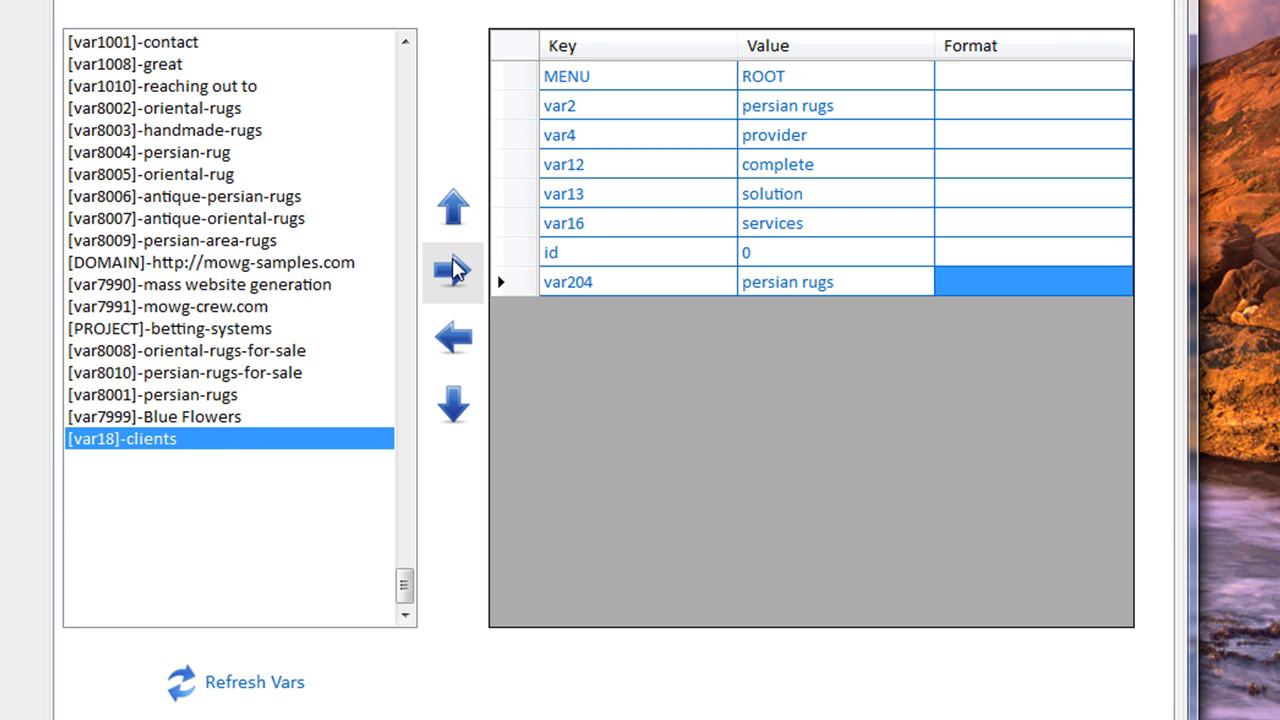
click(452, 268)
- Set the format to \ for MENU, - for var2, \ for var4, - for var12 and -and- for var13
click(982, 76)
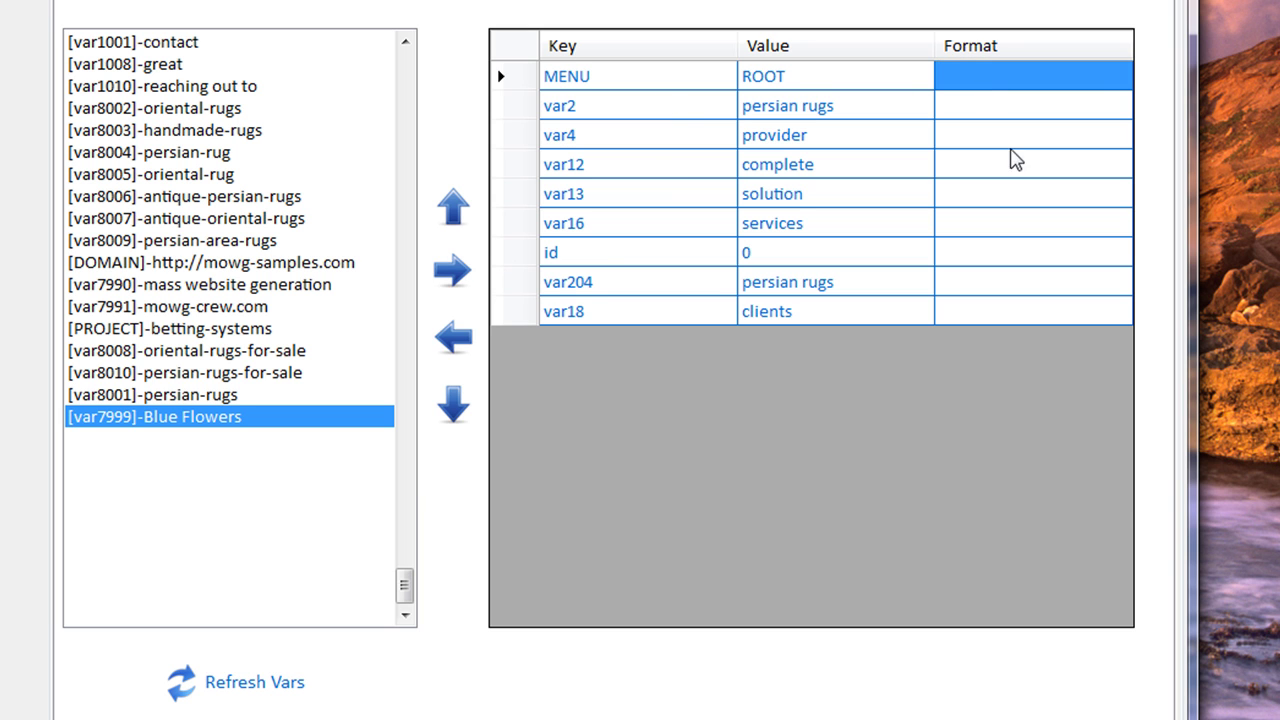
text(\)
key(Return)
text(-)
key(Return)
text(\)
key(Return)
text(-)
key(Return)
text(-)
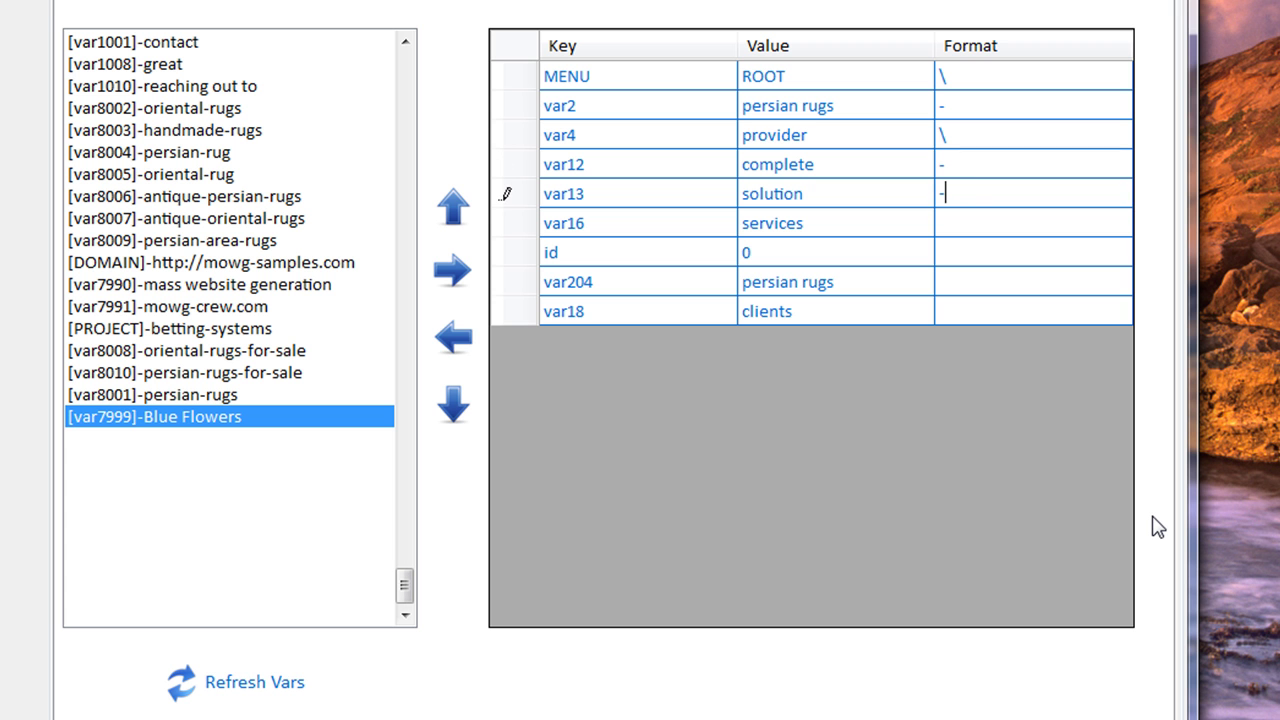
text(and-)
key(Return)
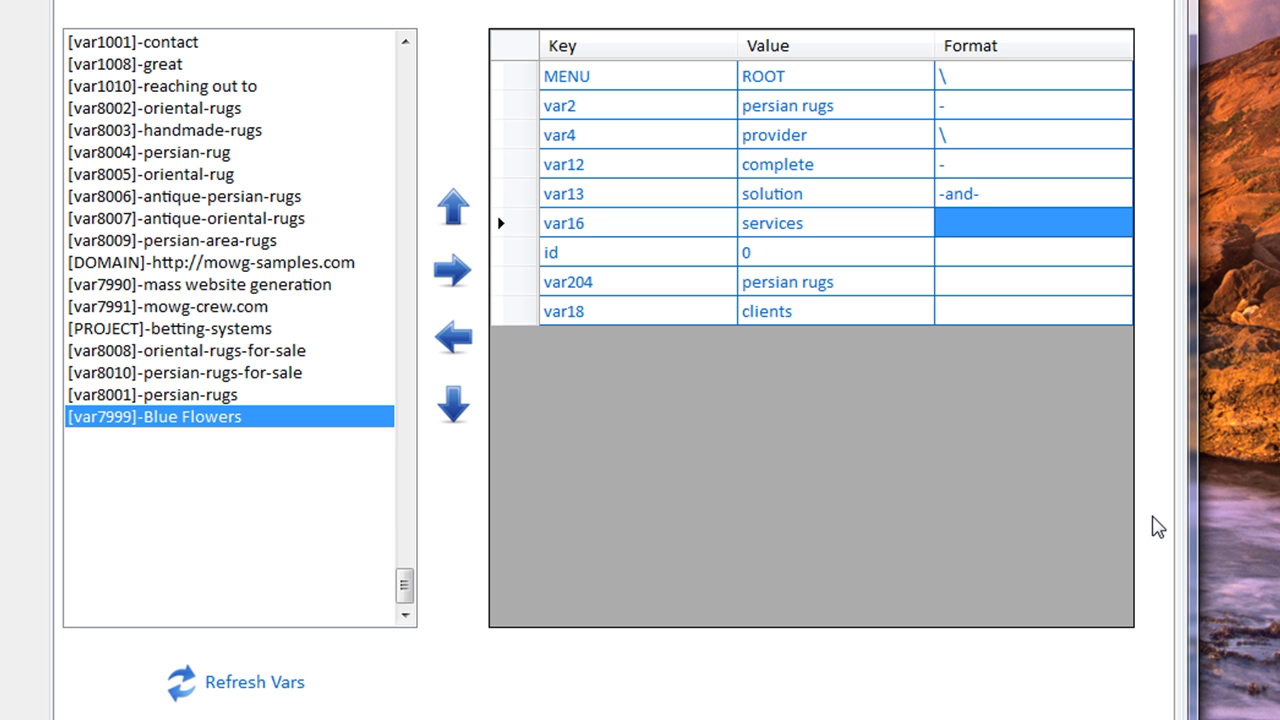
- Set the format to \ for var16 and - for id and var204, and save the profile
text(\)
key(Return)
text(-)
key(Return)
text(-)
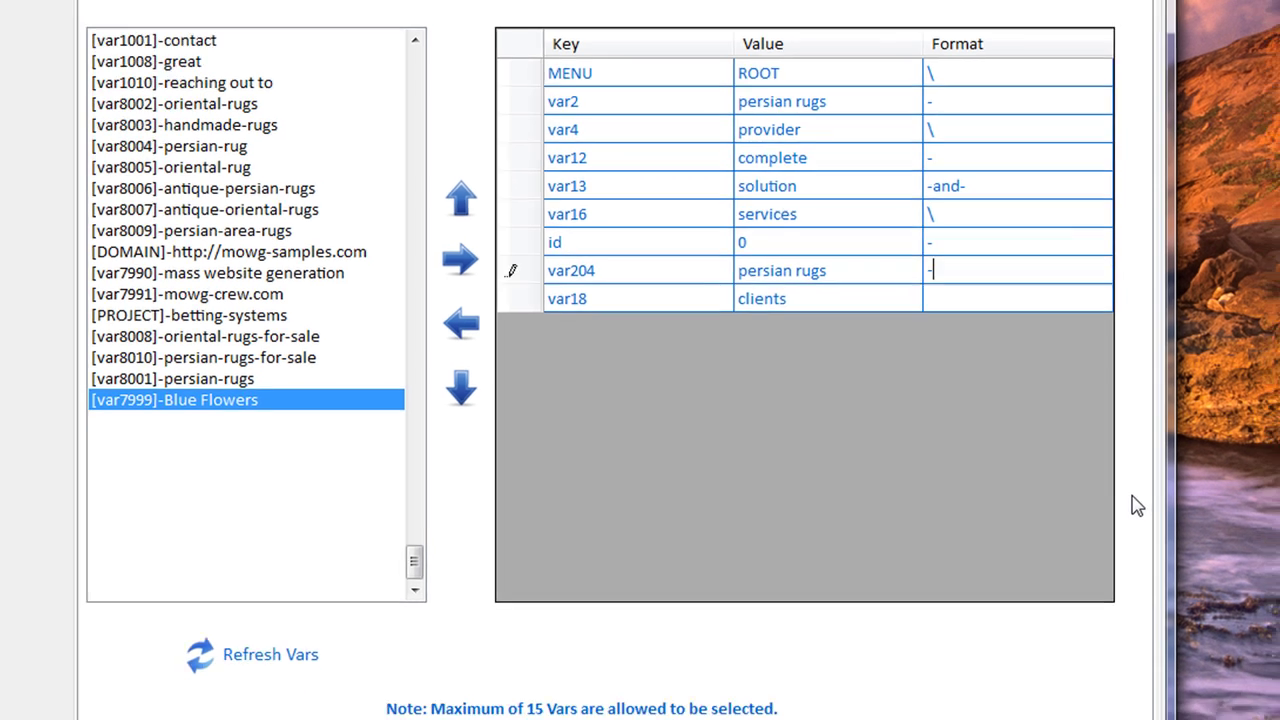
key(Return)
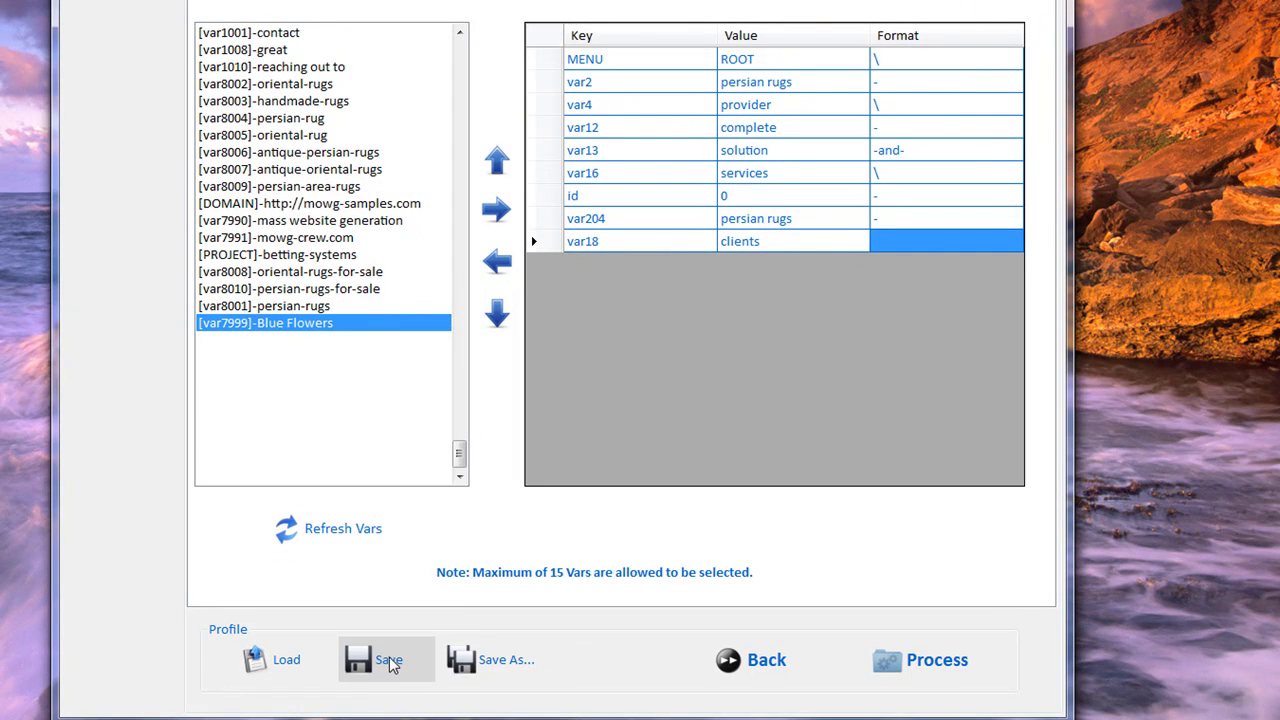
click(389, 660)
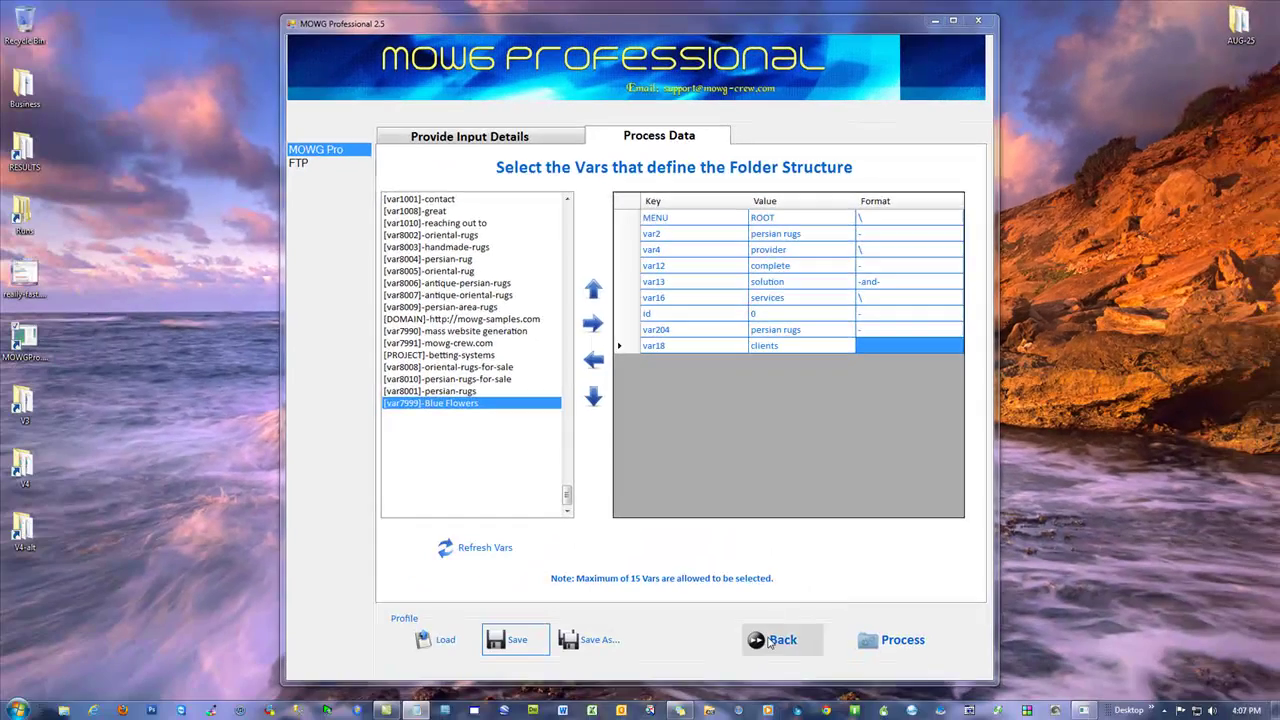
- Switch to Internet Explorer, look over the mowg-samples.com home page and its text sections, and close the browser
click(706, 719)
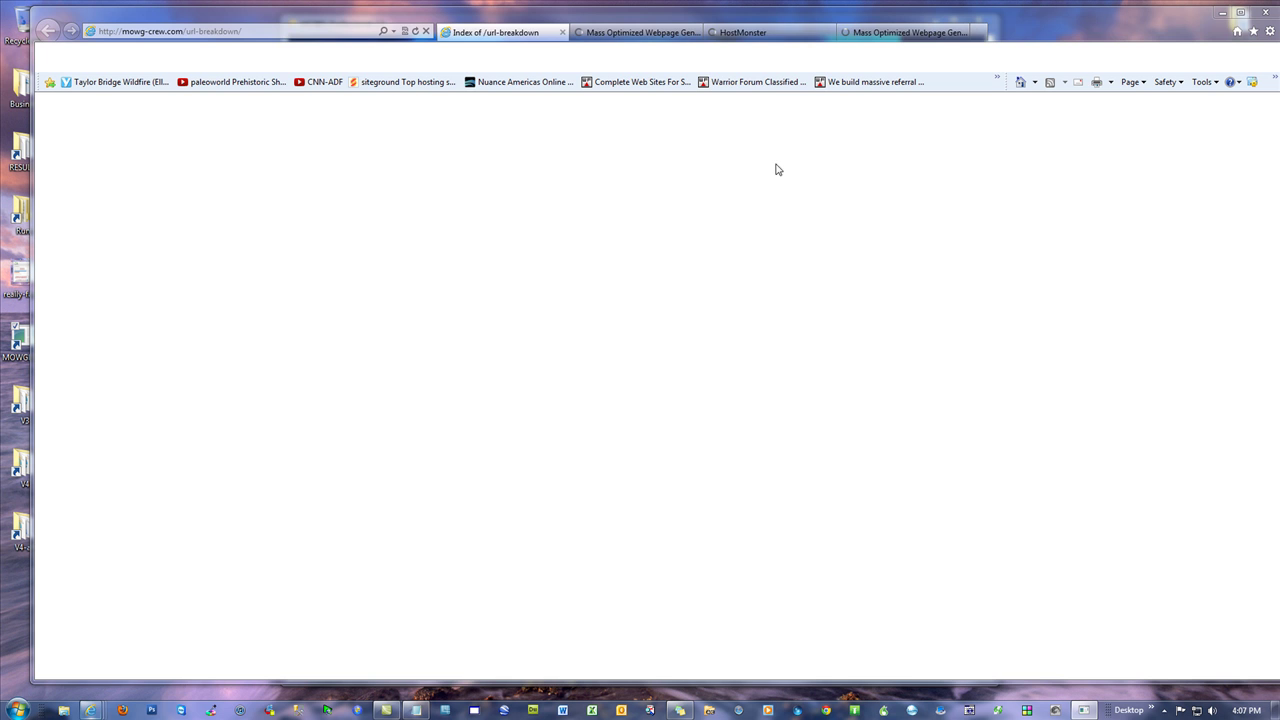
click(92, 709)
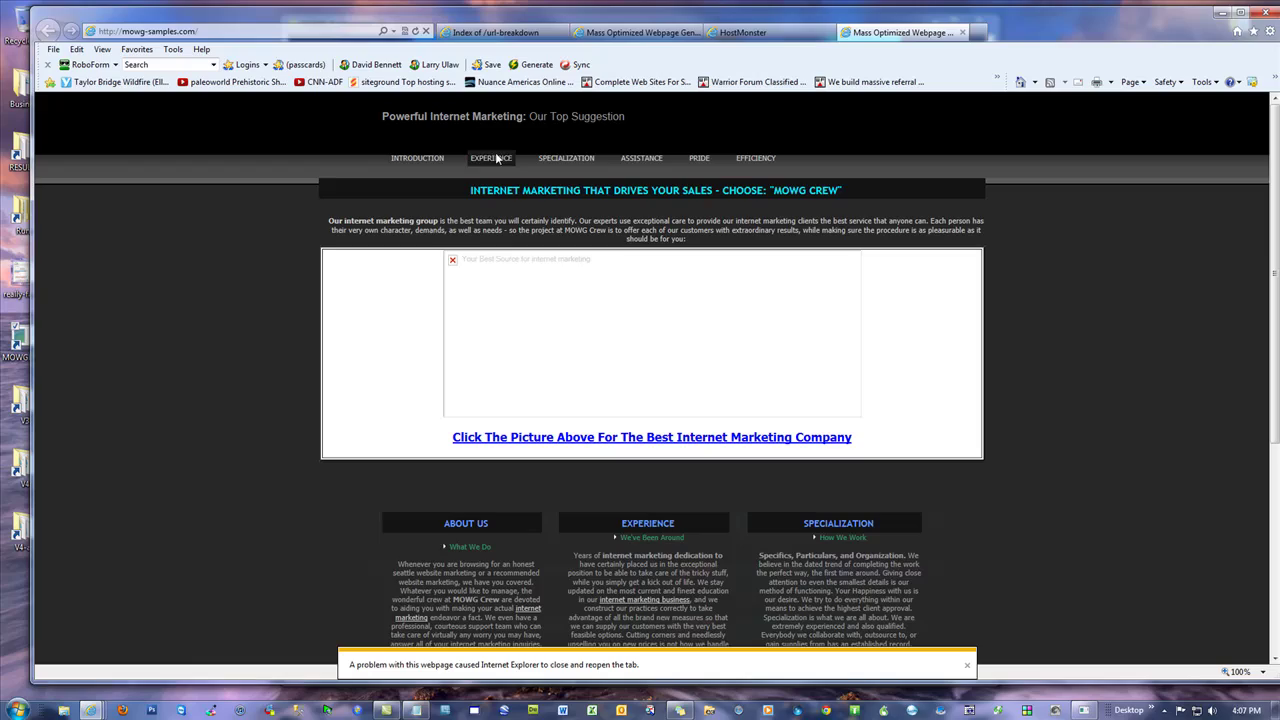
scroll(772, 165, down, 4)
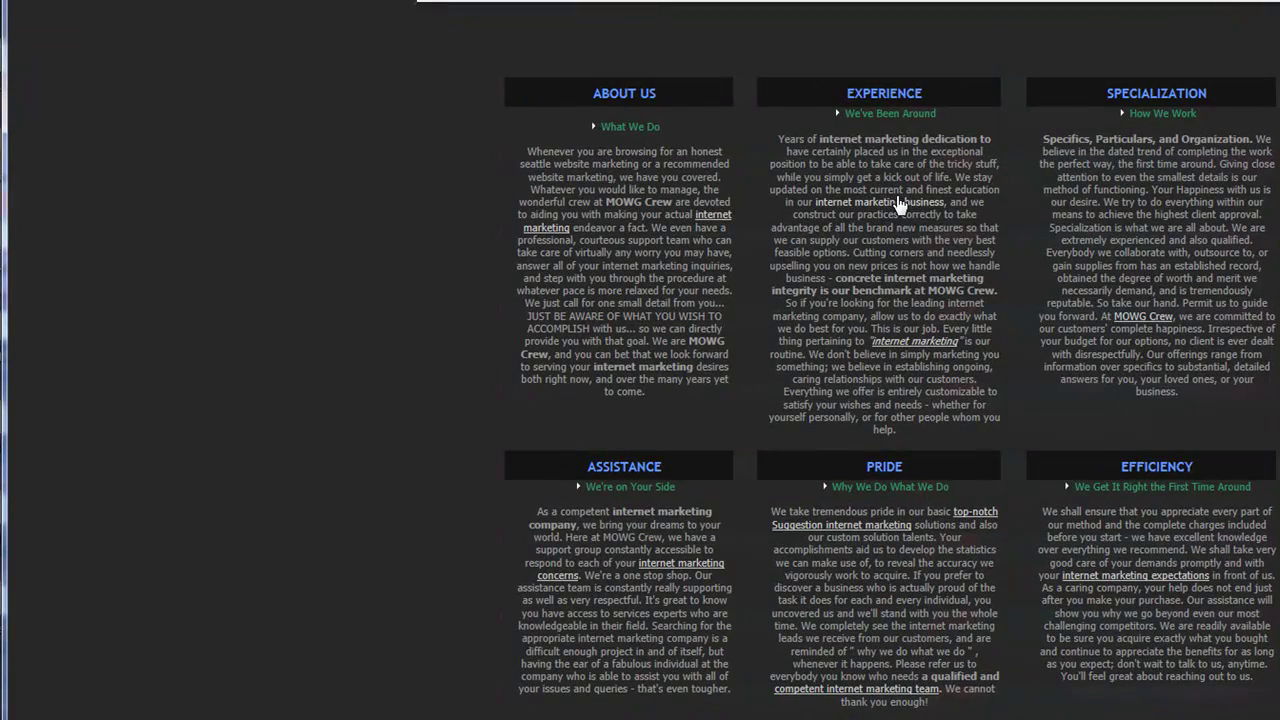
scroll(371, 409, up, 5)
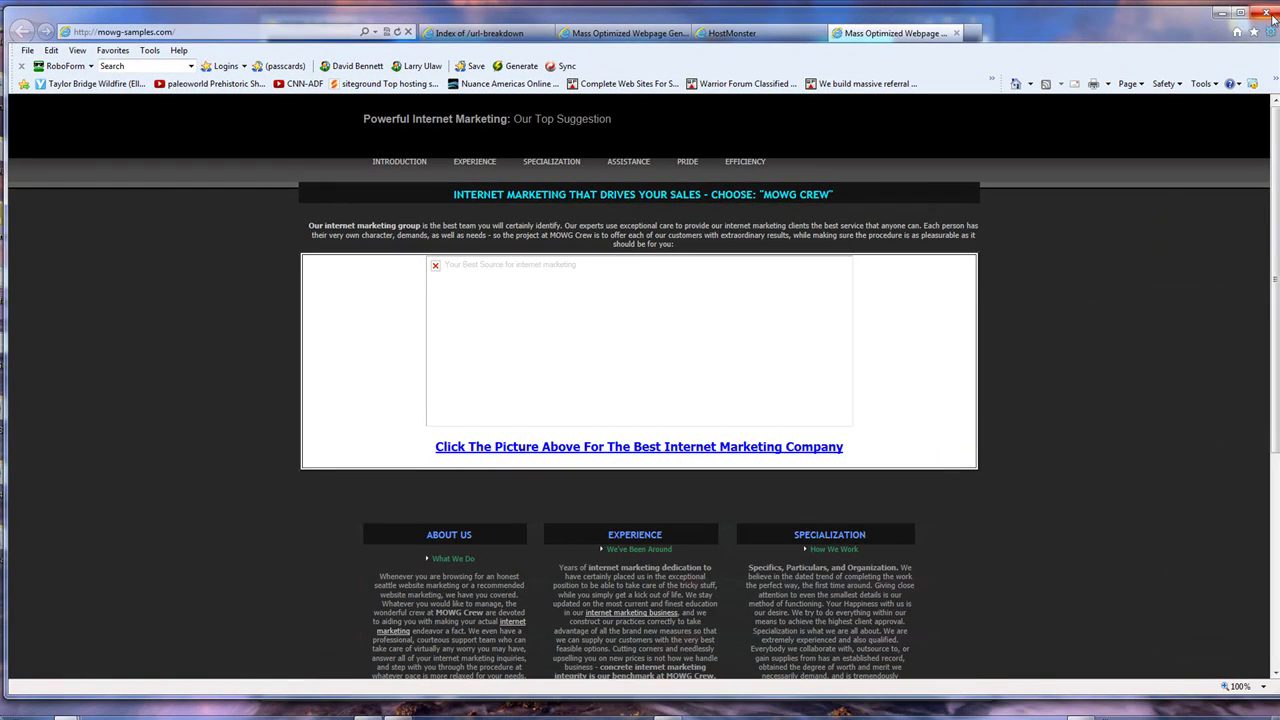
click(1270, 14)
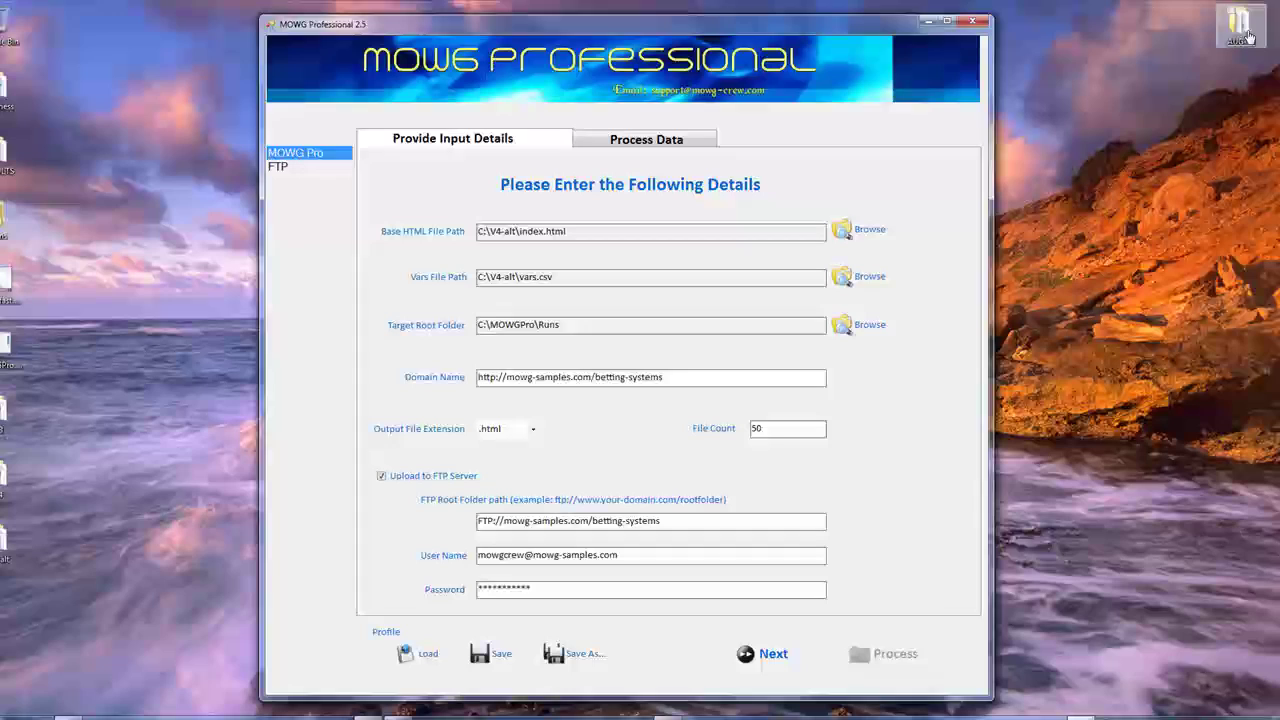
- Set the file count to 200 and save the profile
double_click(769, 424)
text(200)
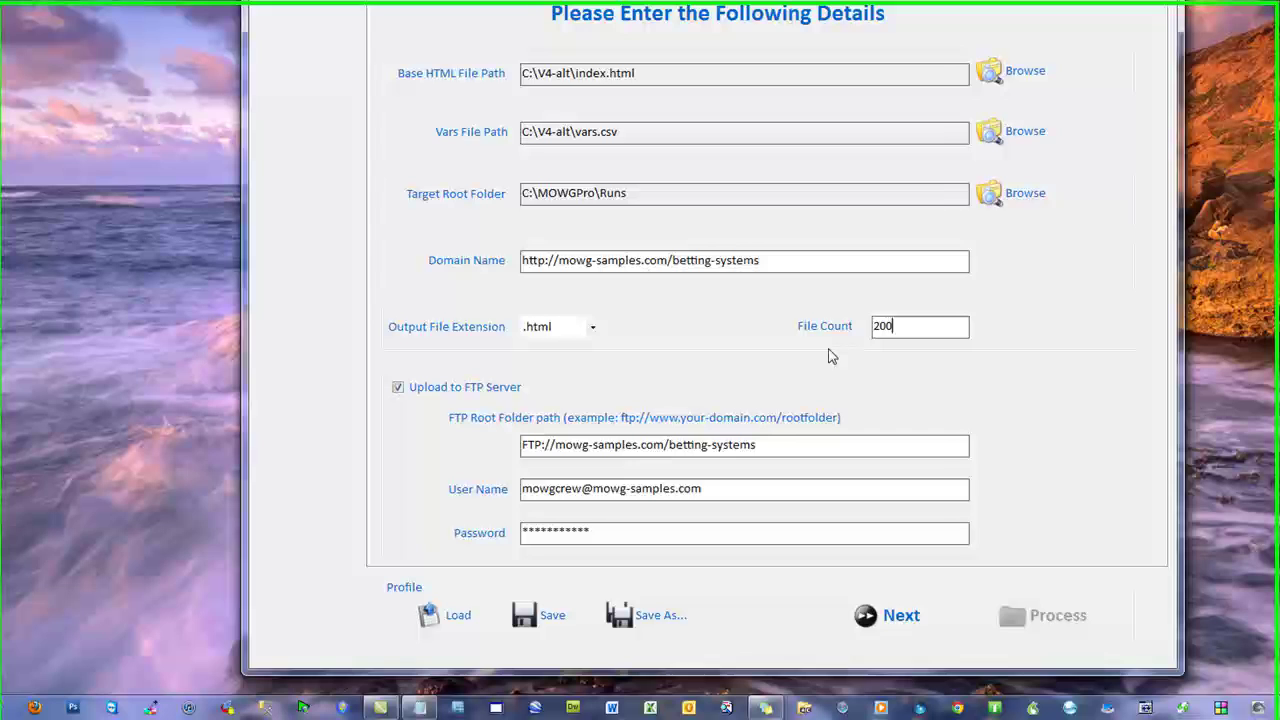
drag(921, 332, 702, 359)
click(556, 611)
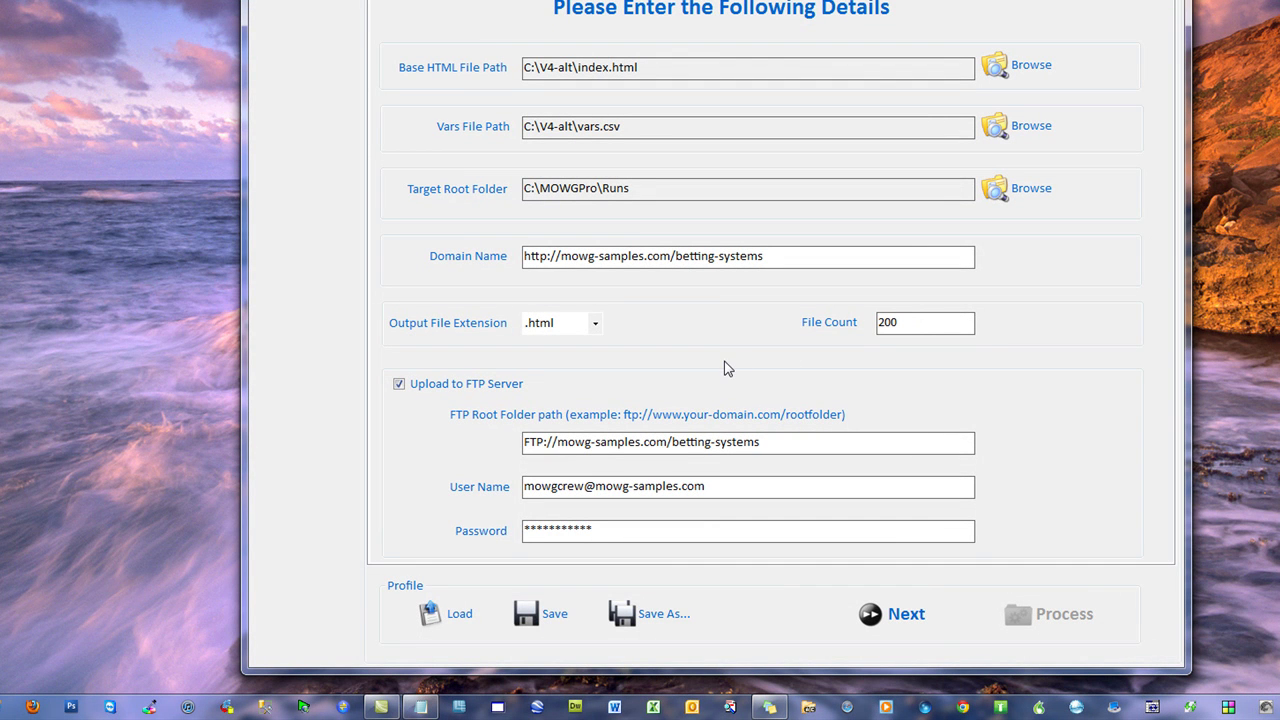
- Review the folder-structure vars and return to the input details to check the file count
click(912, 614)
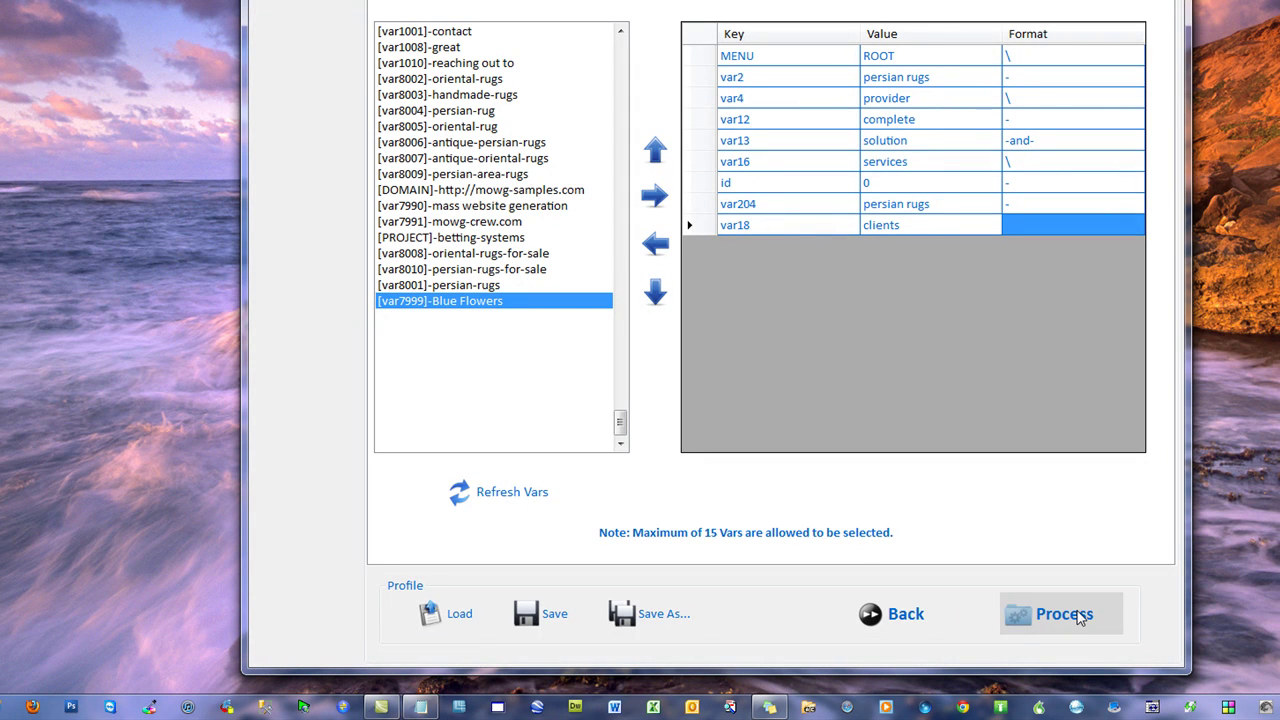
click(956, 626)
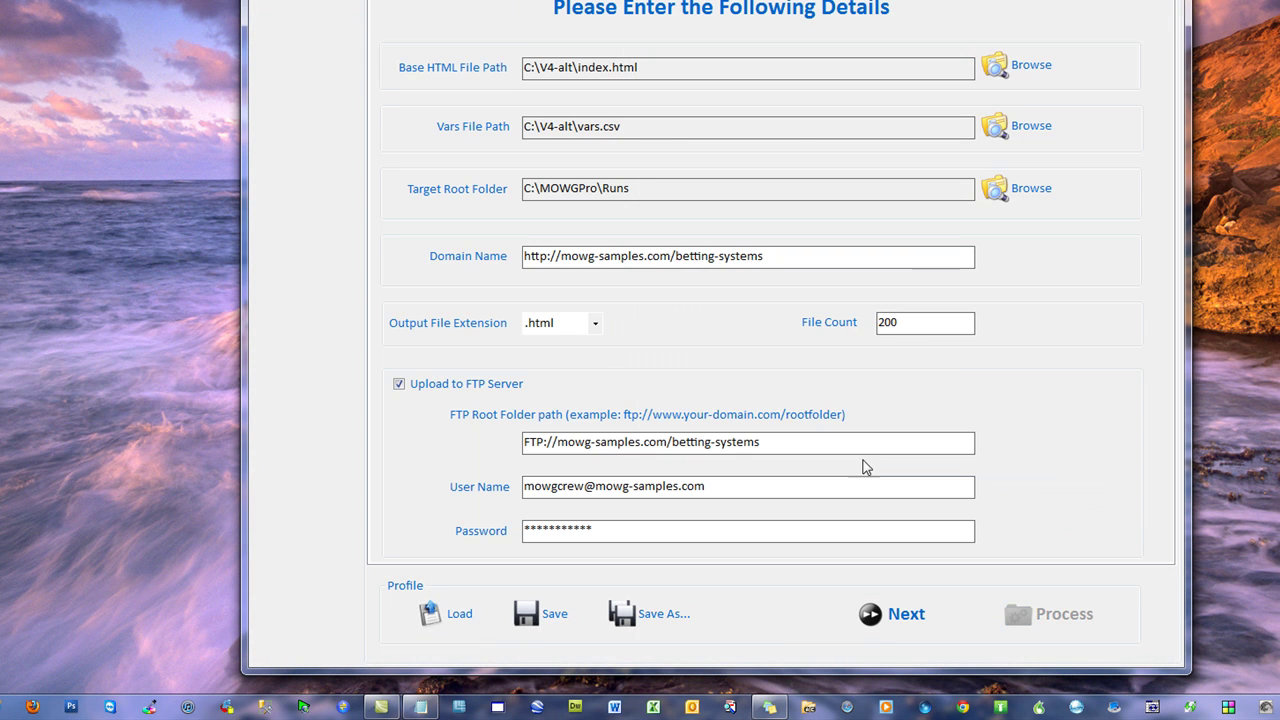
double_click(941, 333)
click(928, 326)
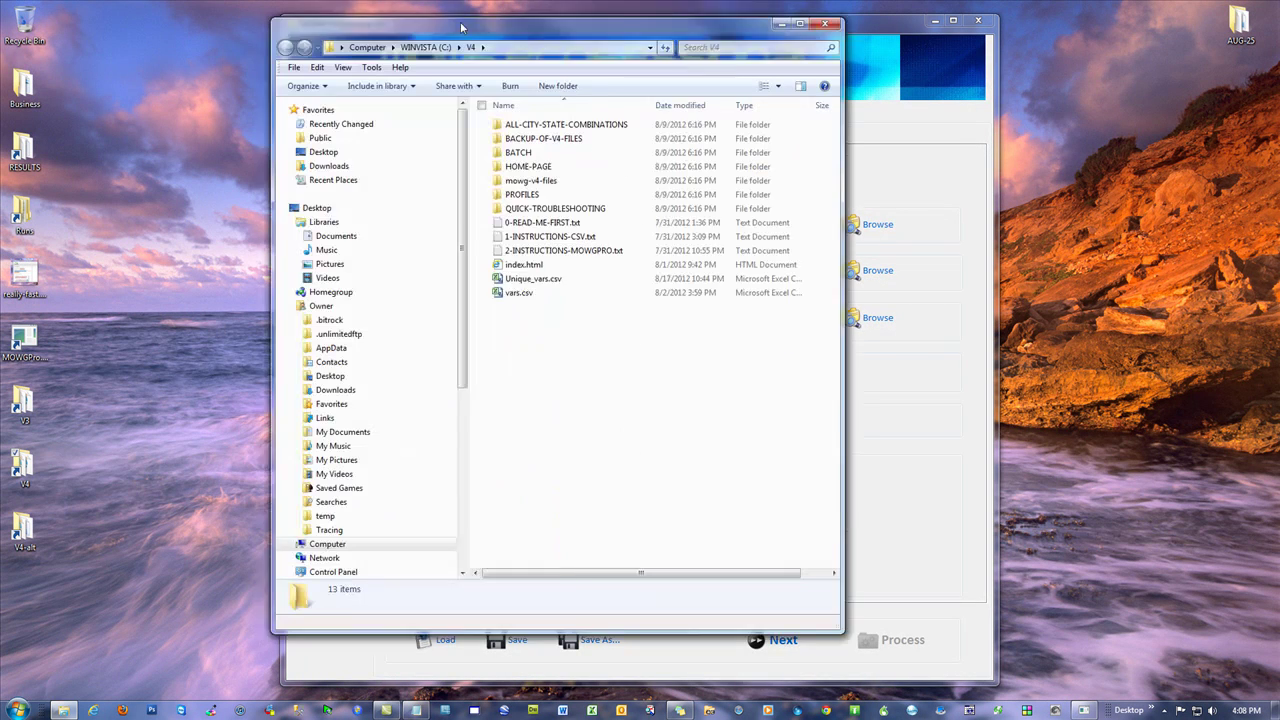
- Open vars.csv from the V4 folder in Excel
drag(472, 32, 445, 20)
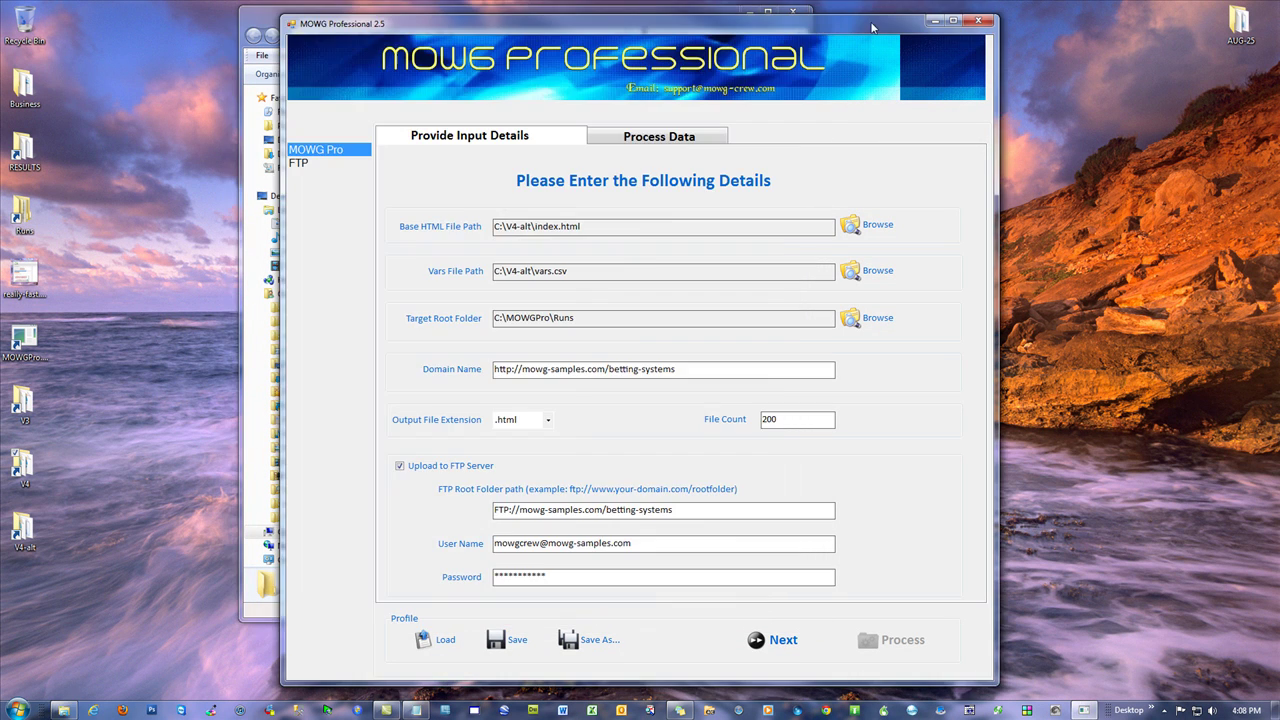
click(875, 27)
double_click(809, 424)
click(263, 20)
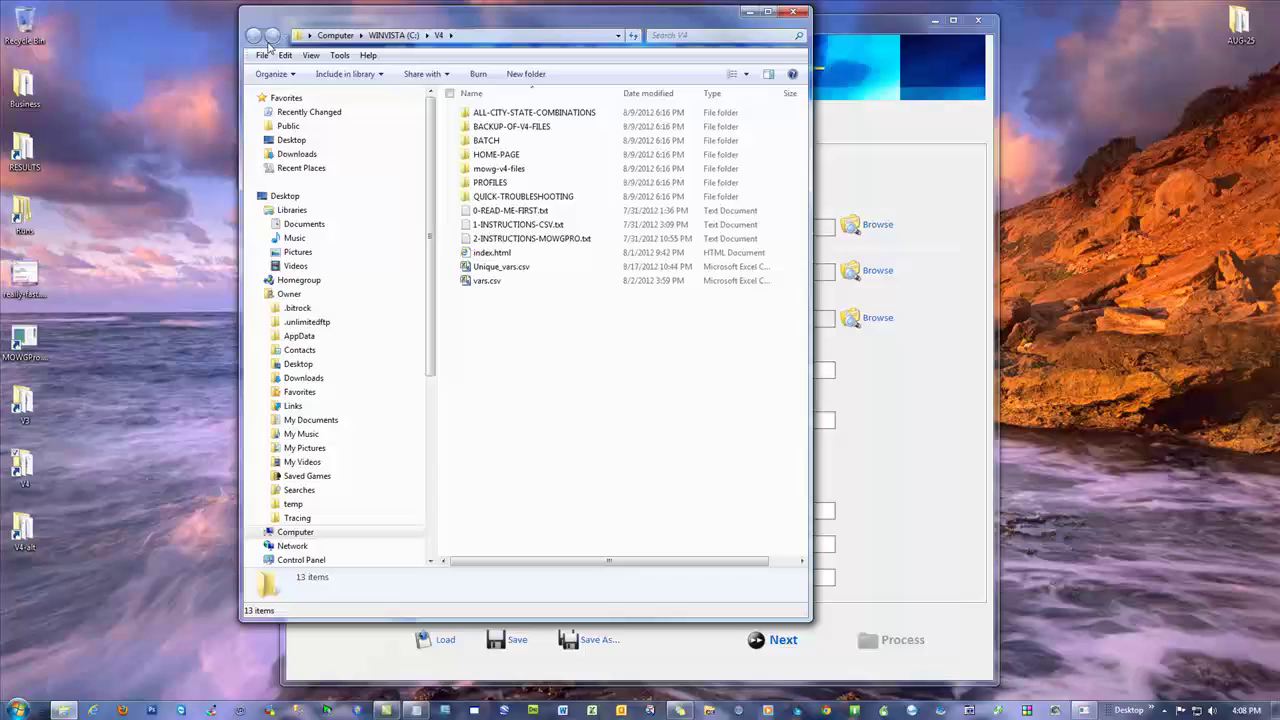
double_click(490, 282)
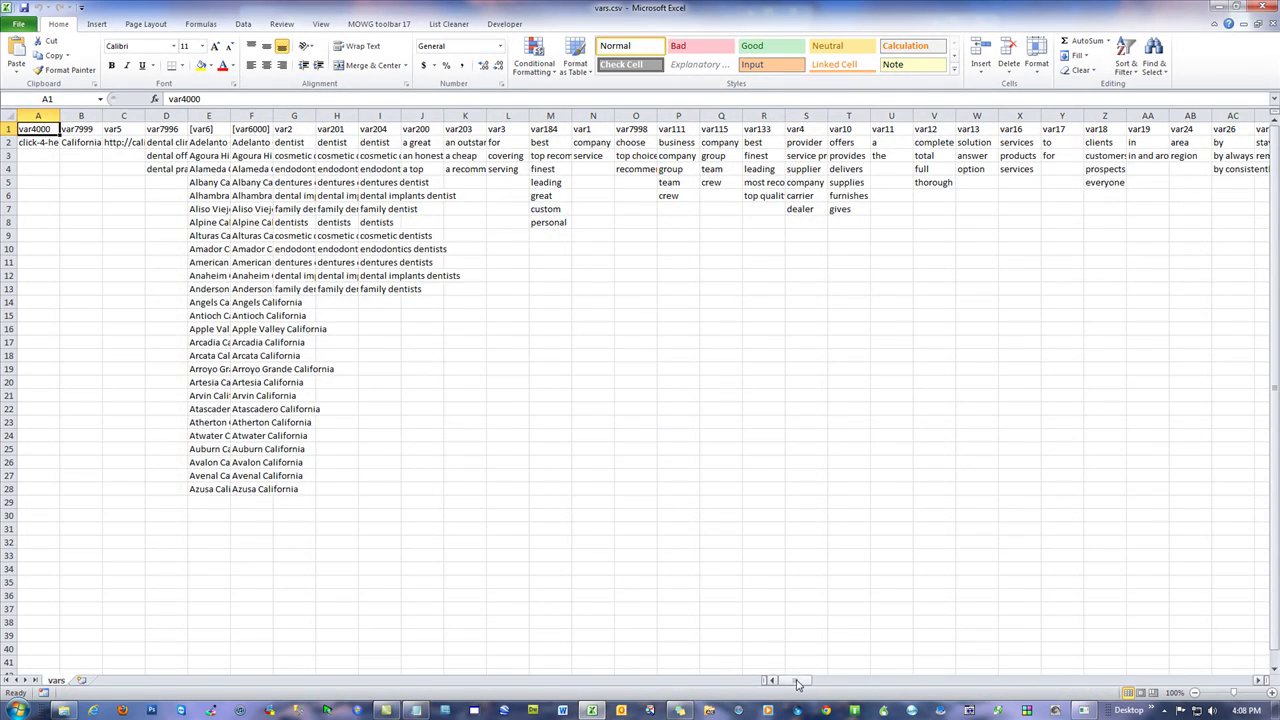
- Fit the width of the <<<MENU column (OC) in vars.csv to its contents
drag(797, 683, 771, 681)
click(800, 130)
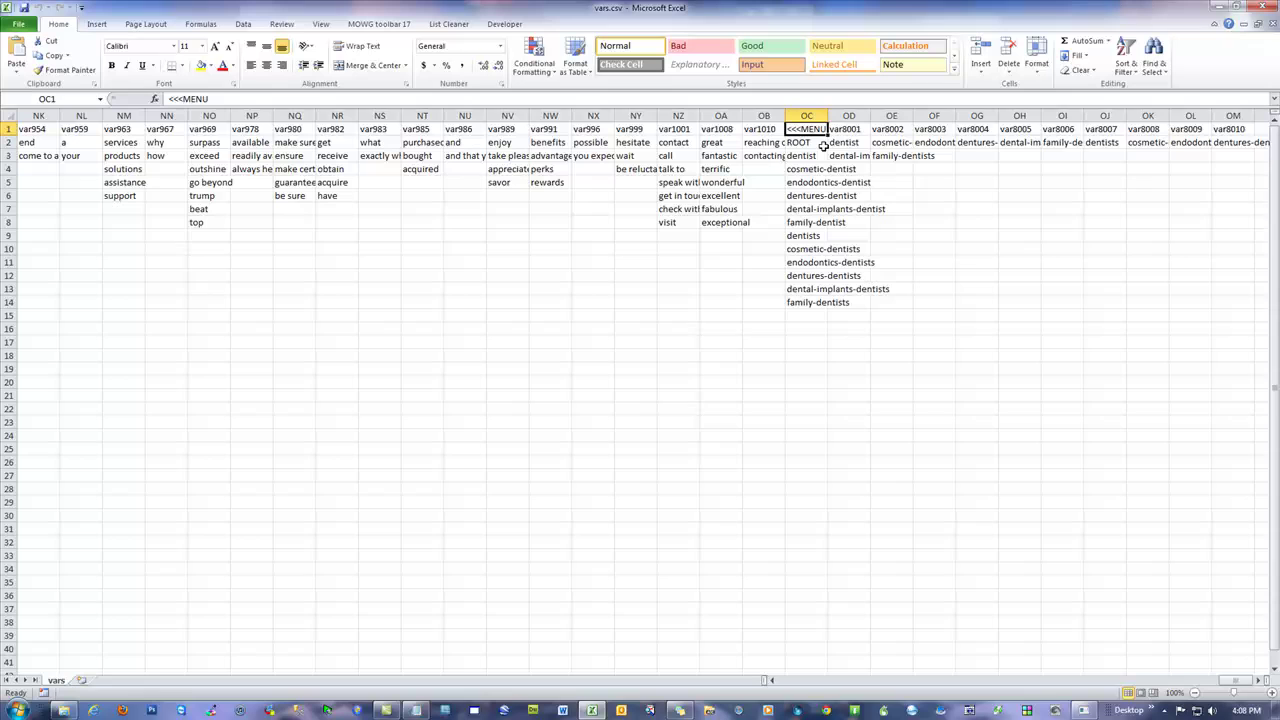
key(ctrl+space)
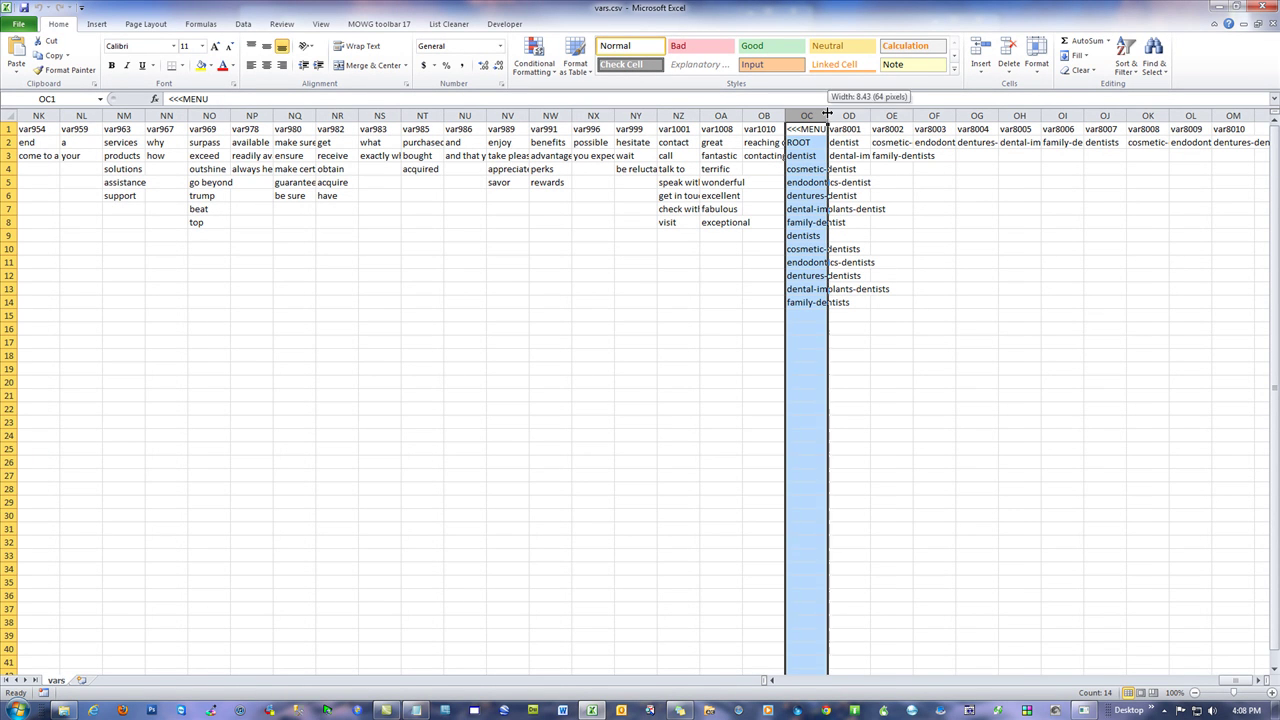
double_click(829, 386)
click(690, 331)
- Examine the entries and the empty rows below them in the <<<MENU column, and close vars.csv without saving
drag(826, 142, 846, 594)
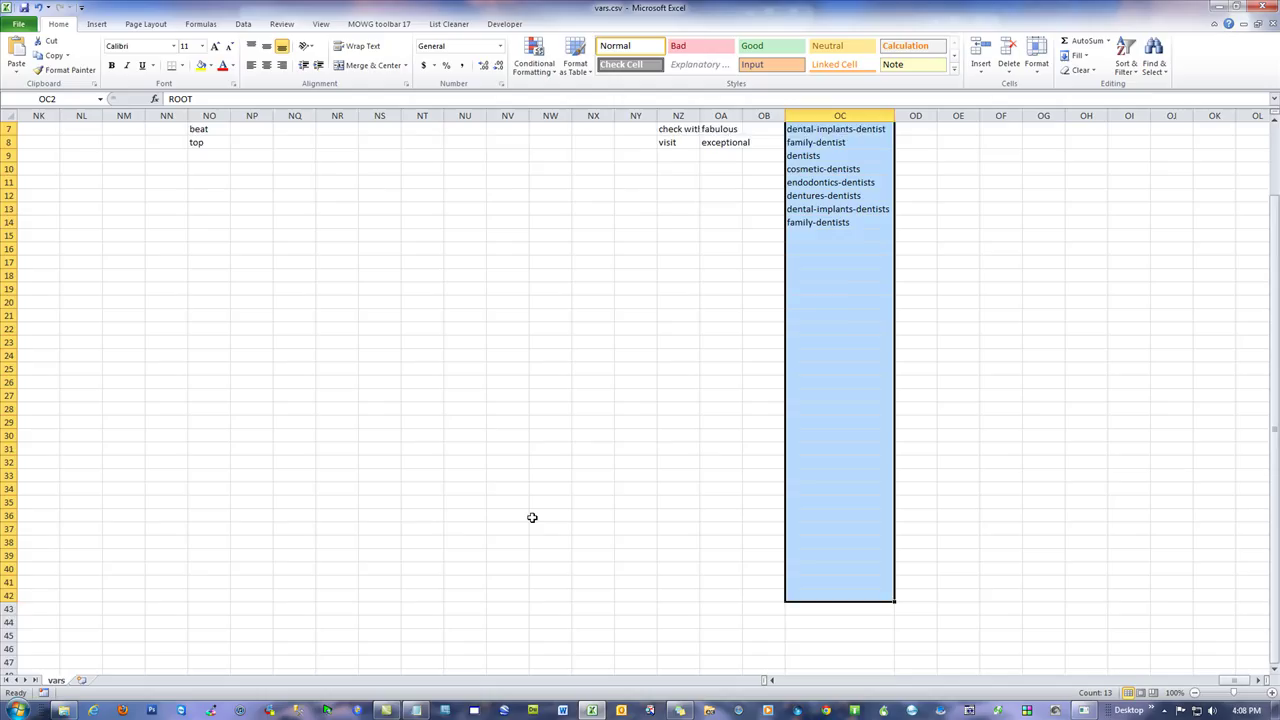
scroll(531, 517, up, 2)
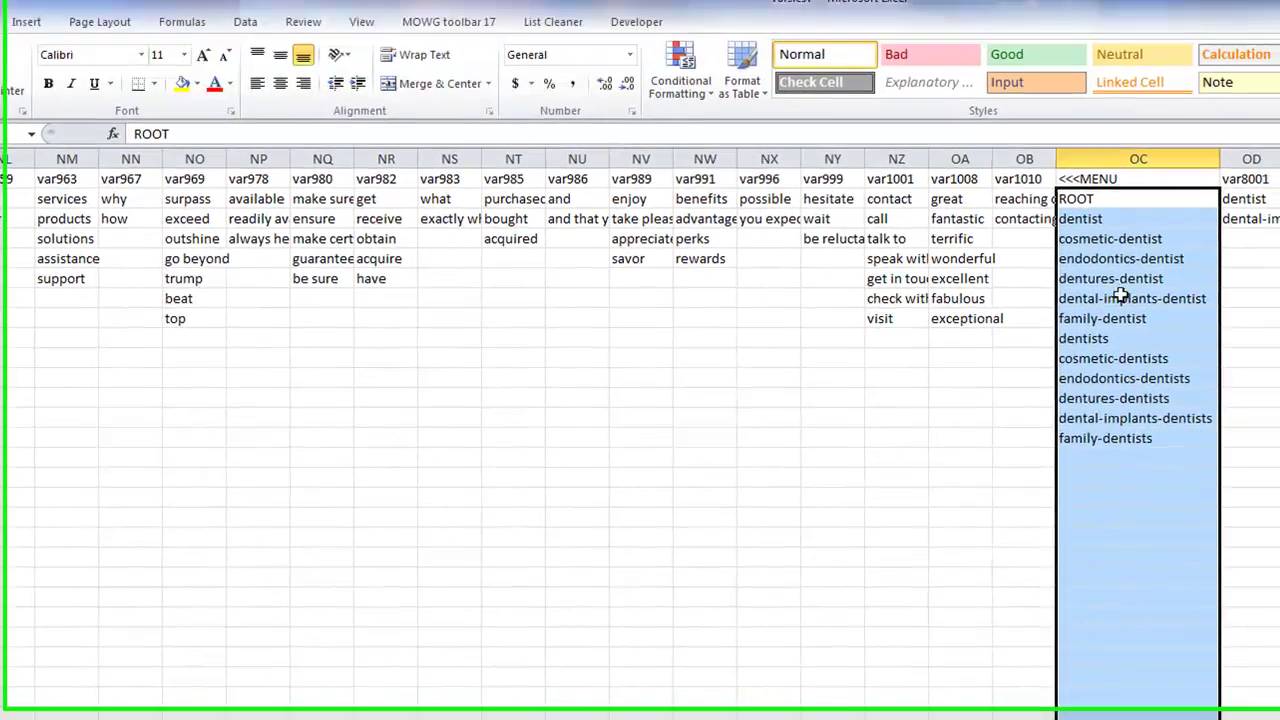
click(1115, 254)
click(1134, 378)
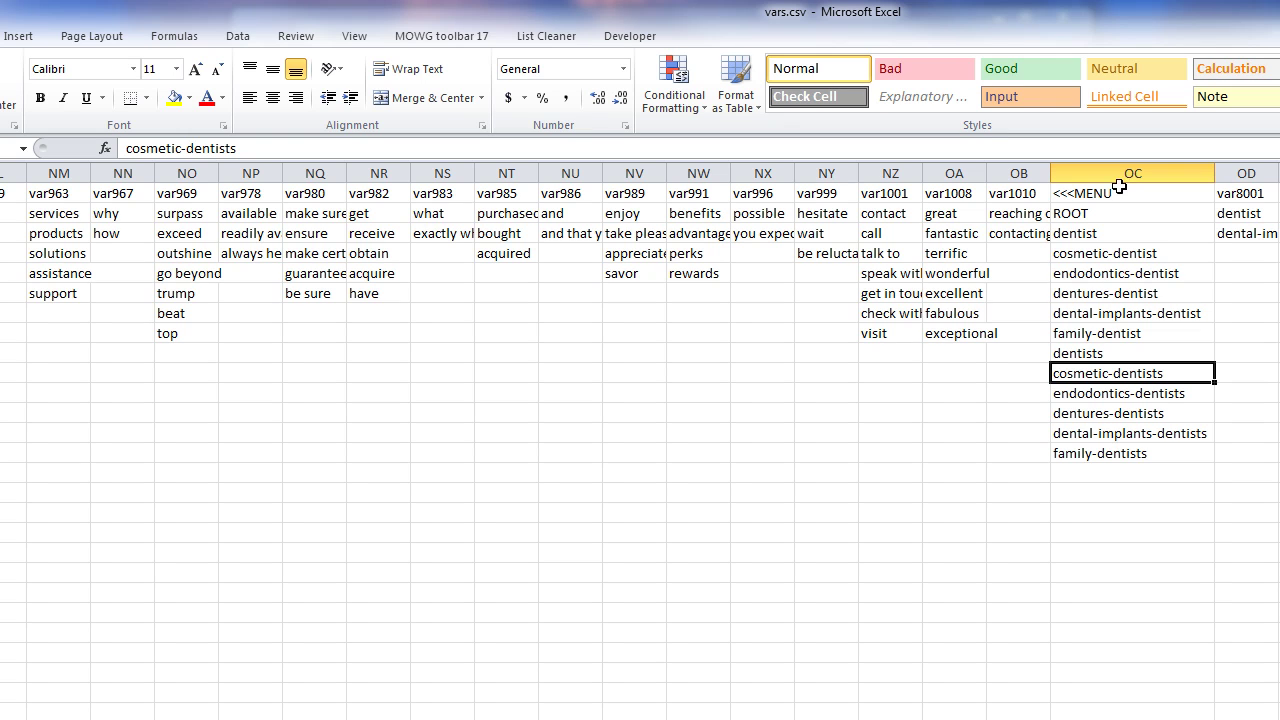
drag(1120, 194, 1134, 451)
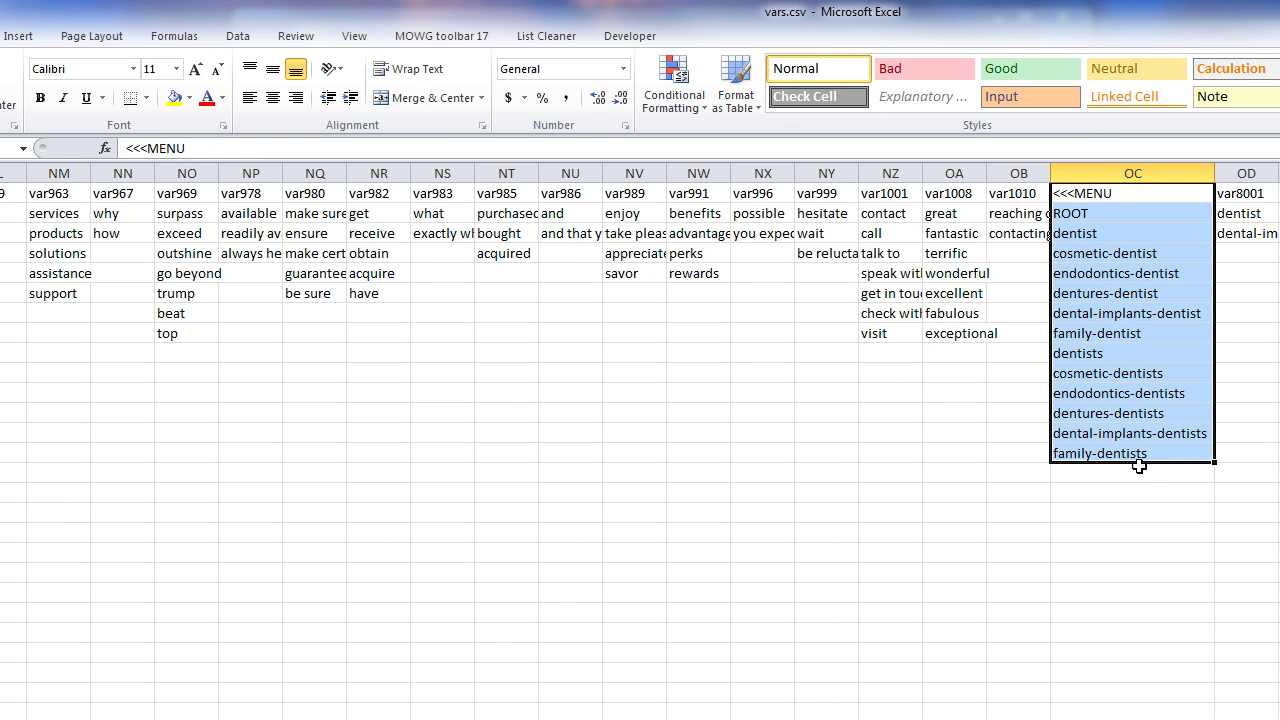
click(1134, 513)
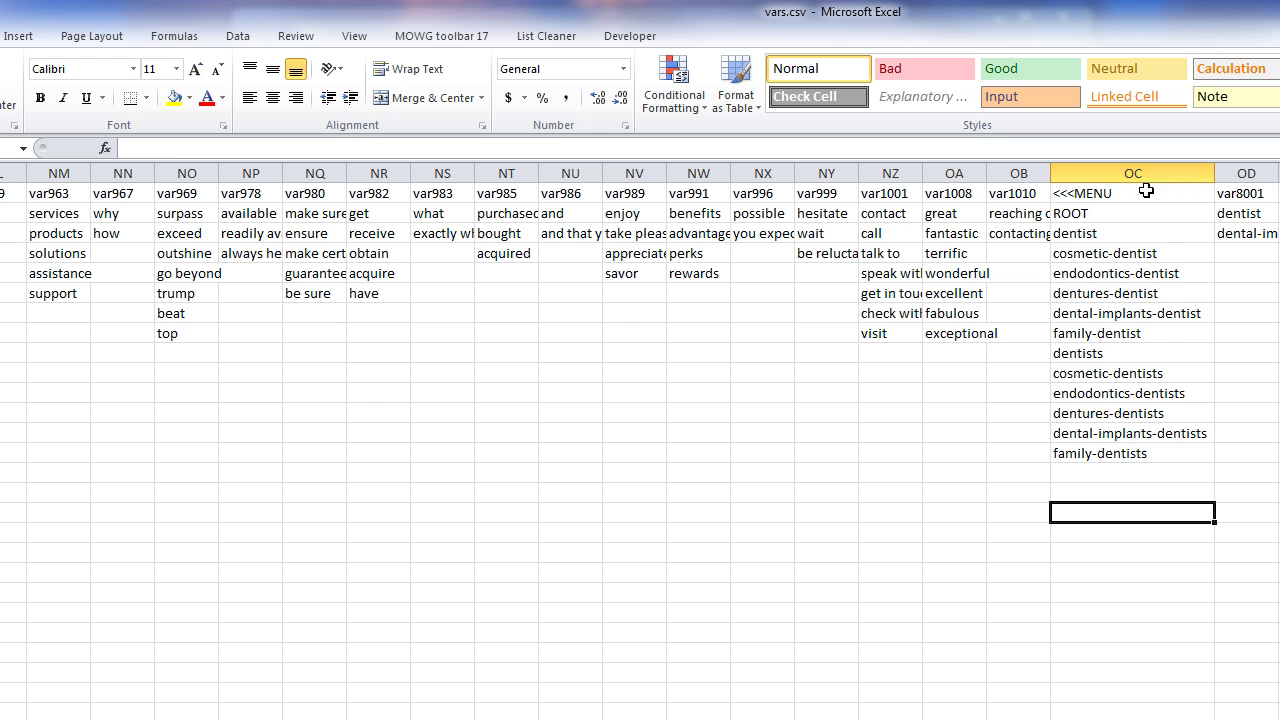
click(1135, 170)
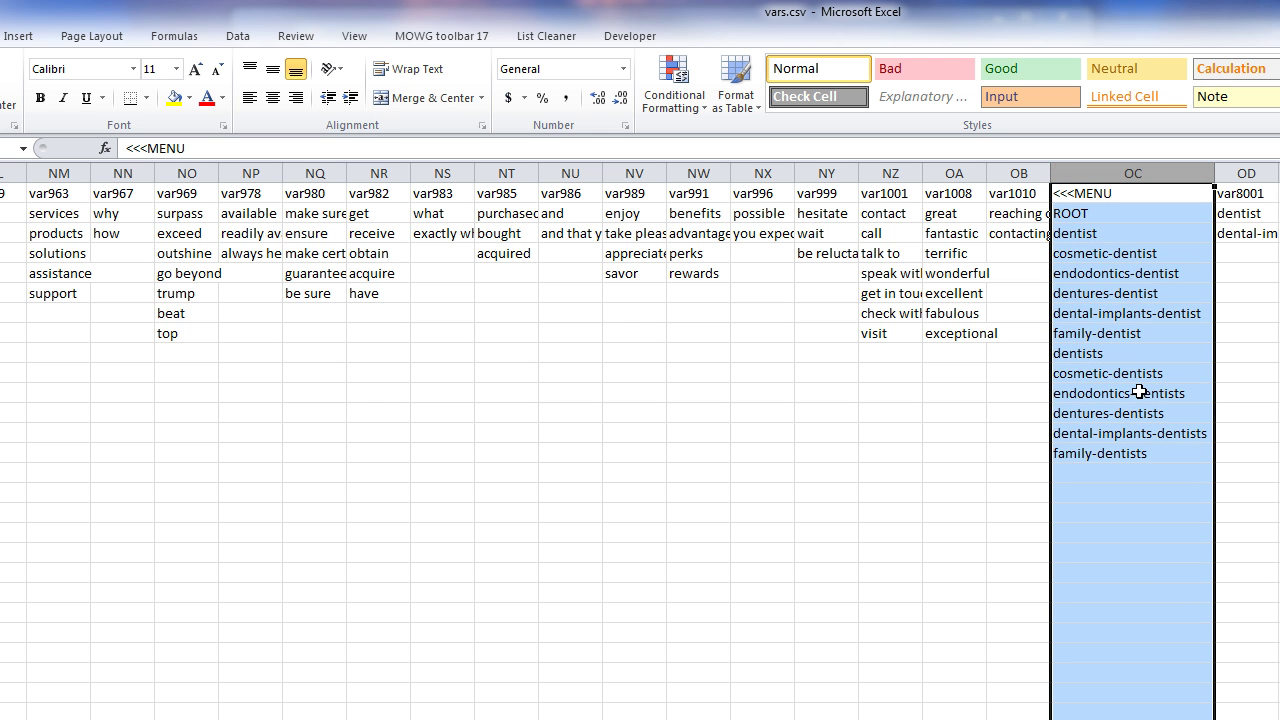
scroll(1131, 603, down, 5)
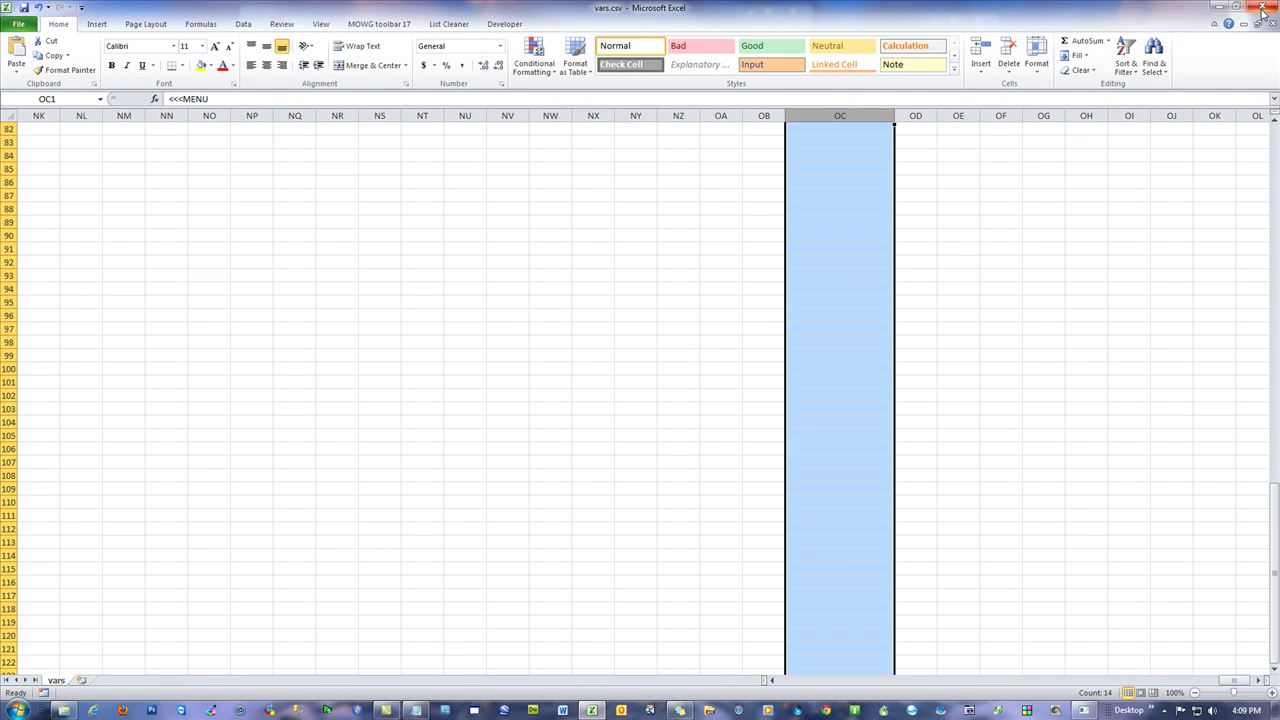
click(1262, 8)
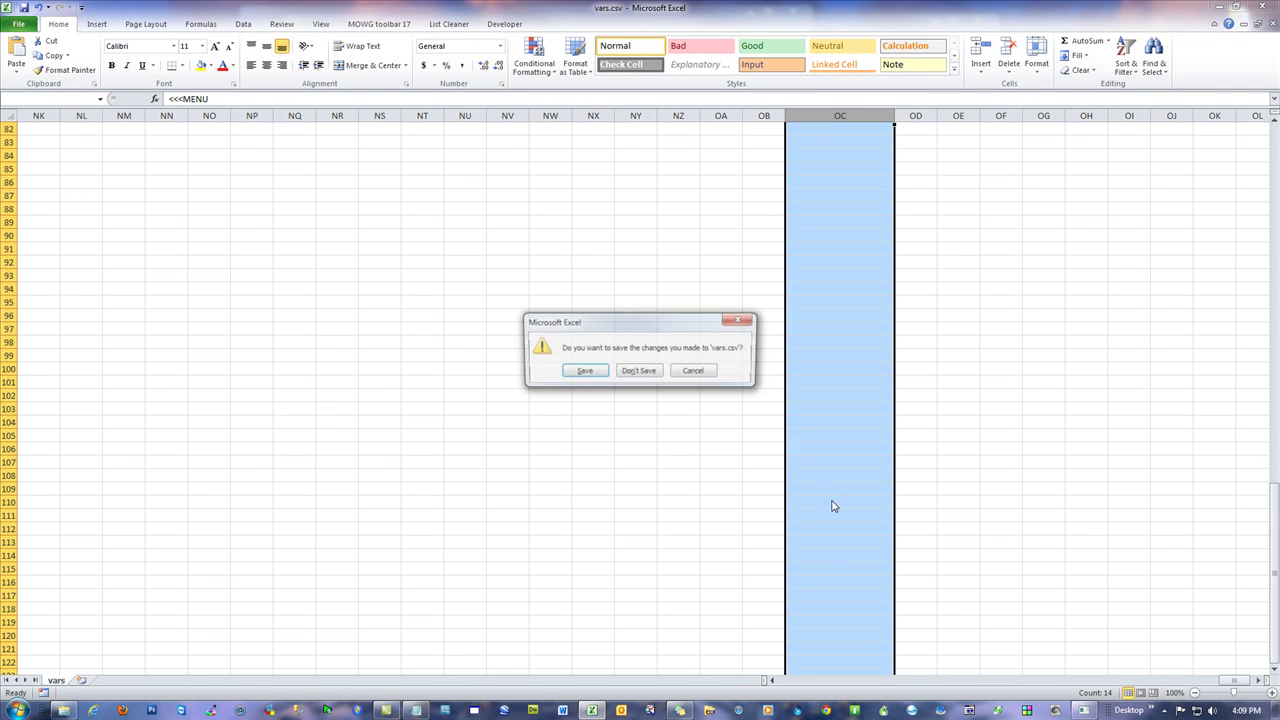
click(634, 371)
- Set the file count to 2000 in MOWG Professional and save the profile
click(898, 446)
click(785, 419)
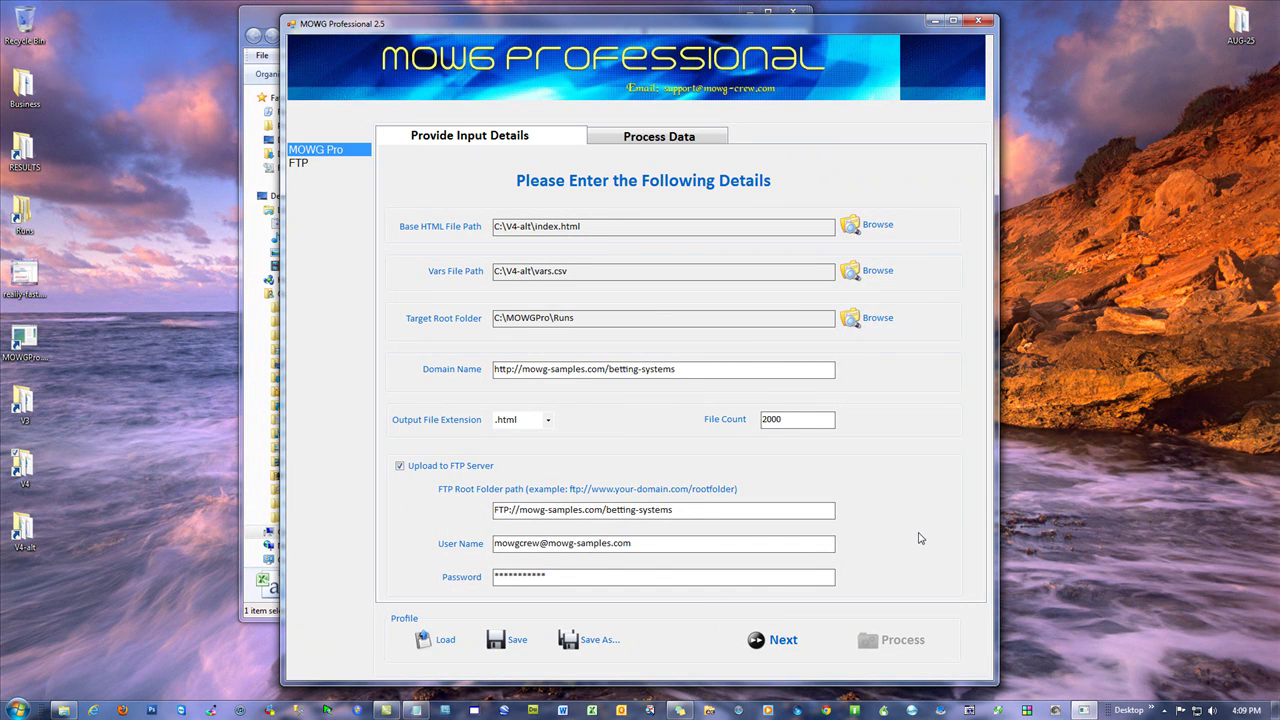
click(498, 649)
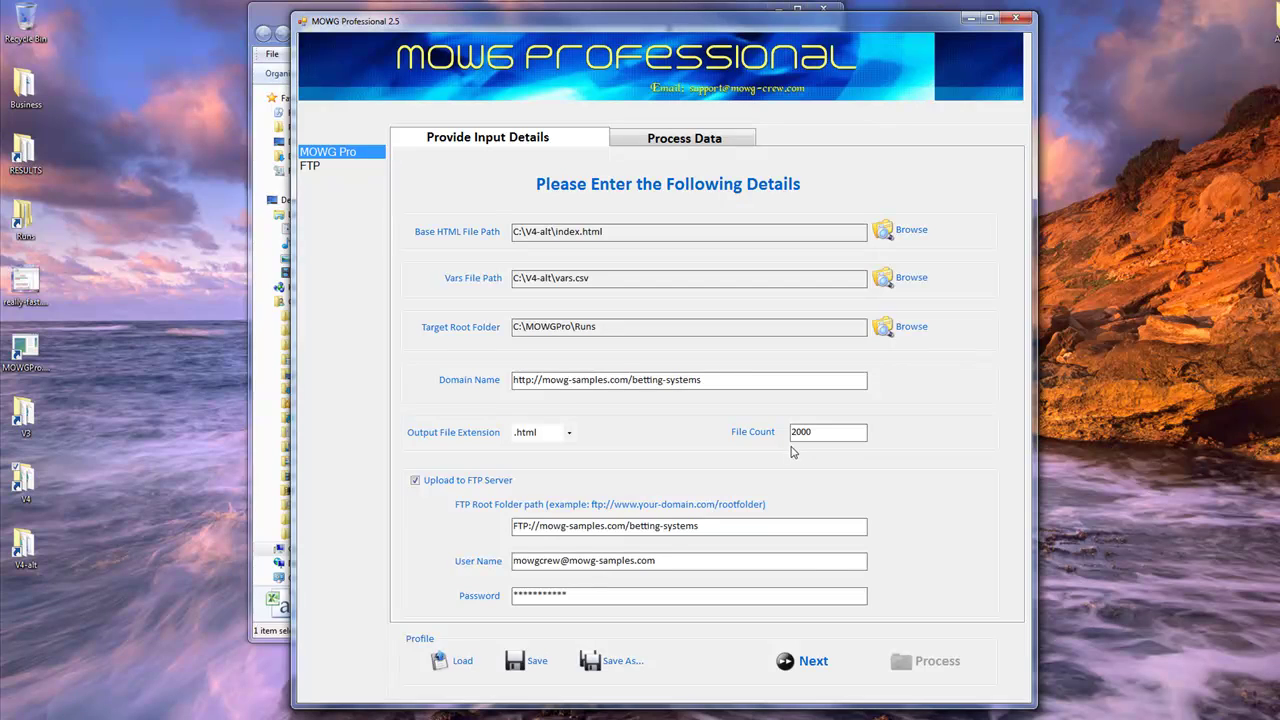
- Reduce the profile's file count to 200
drag(630, 379, 535, 383)
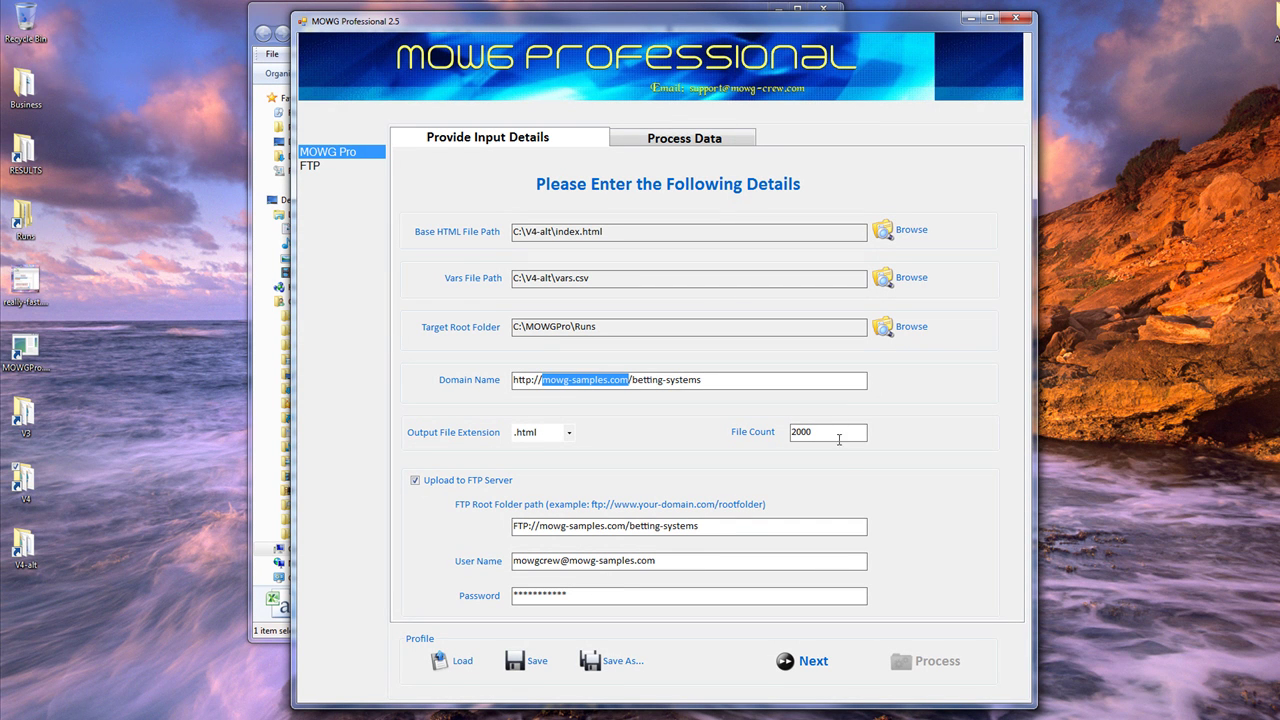
click(832, 432)
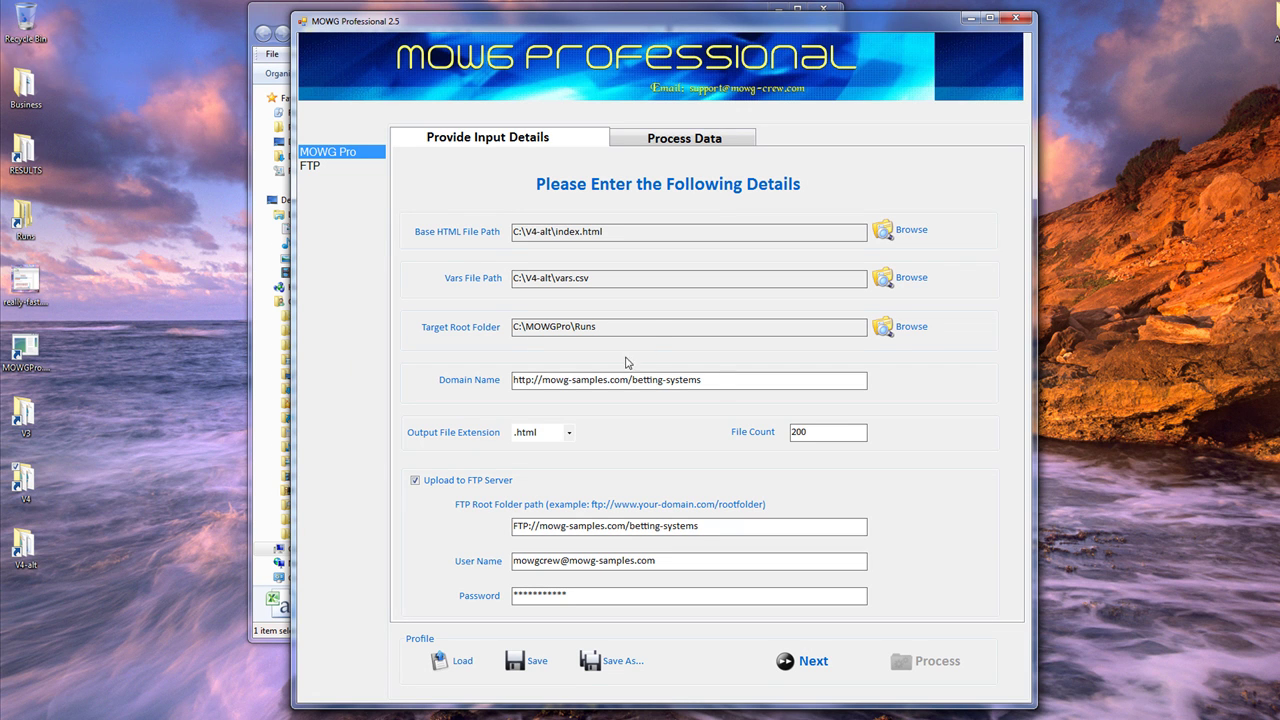
- Compare the betting-systems subfolder in the domain name with the one in the FTP root folder path, and review the file count
drag(720, 380, 631, 381)
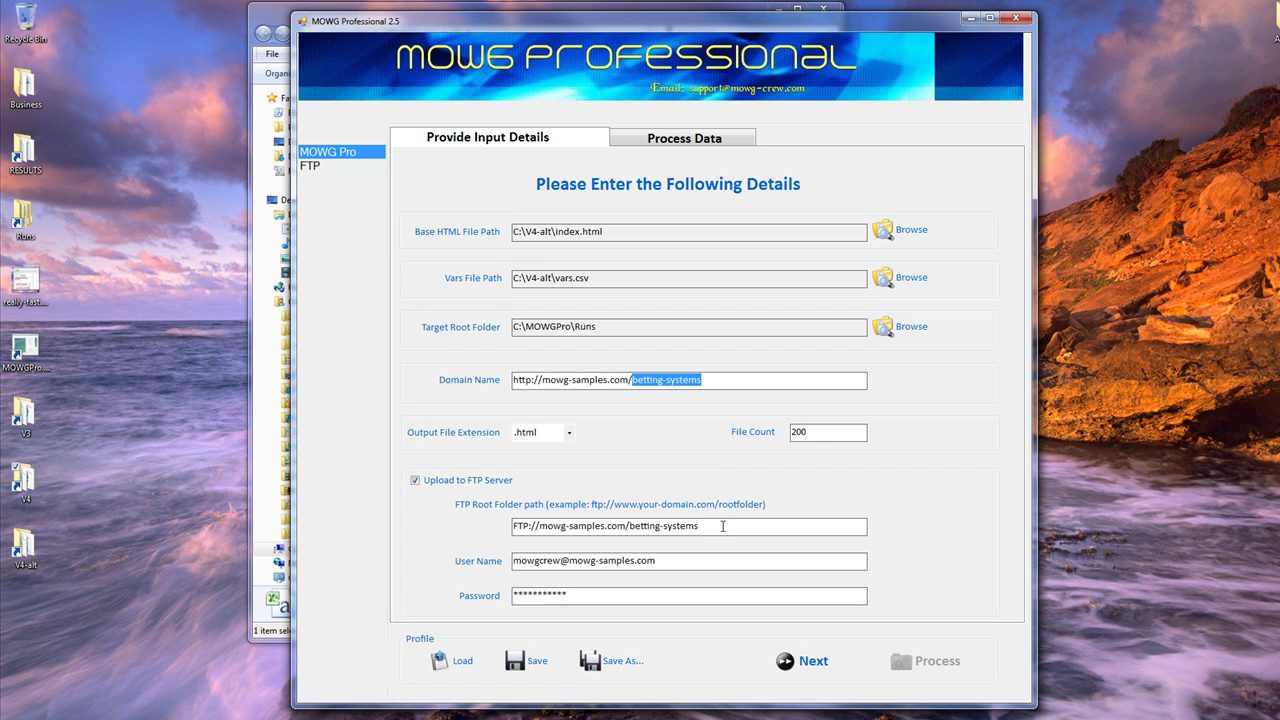
drag(702, 526, 629, 526)
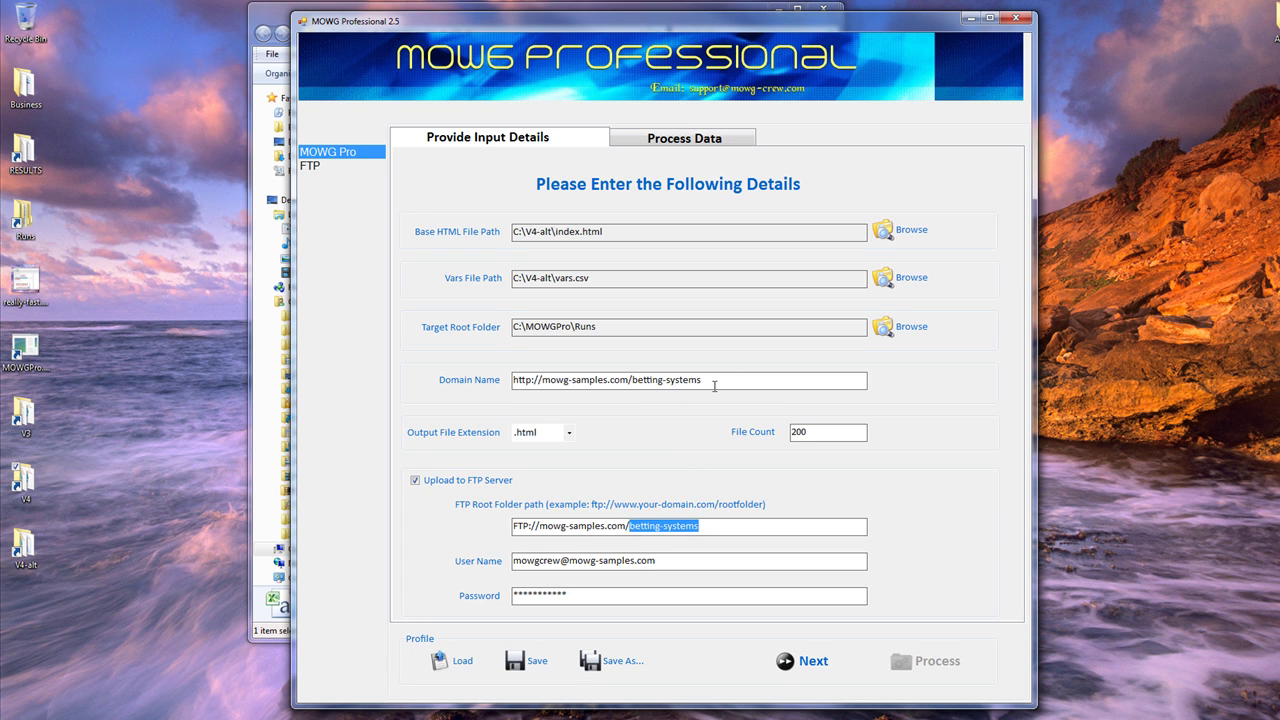
drag(712, 381, 631, 383)
double_click(838, 438)
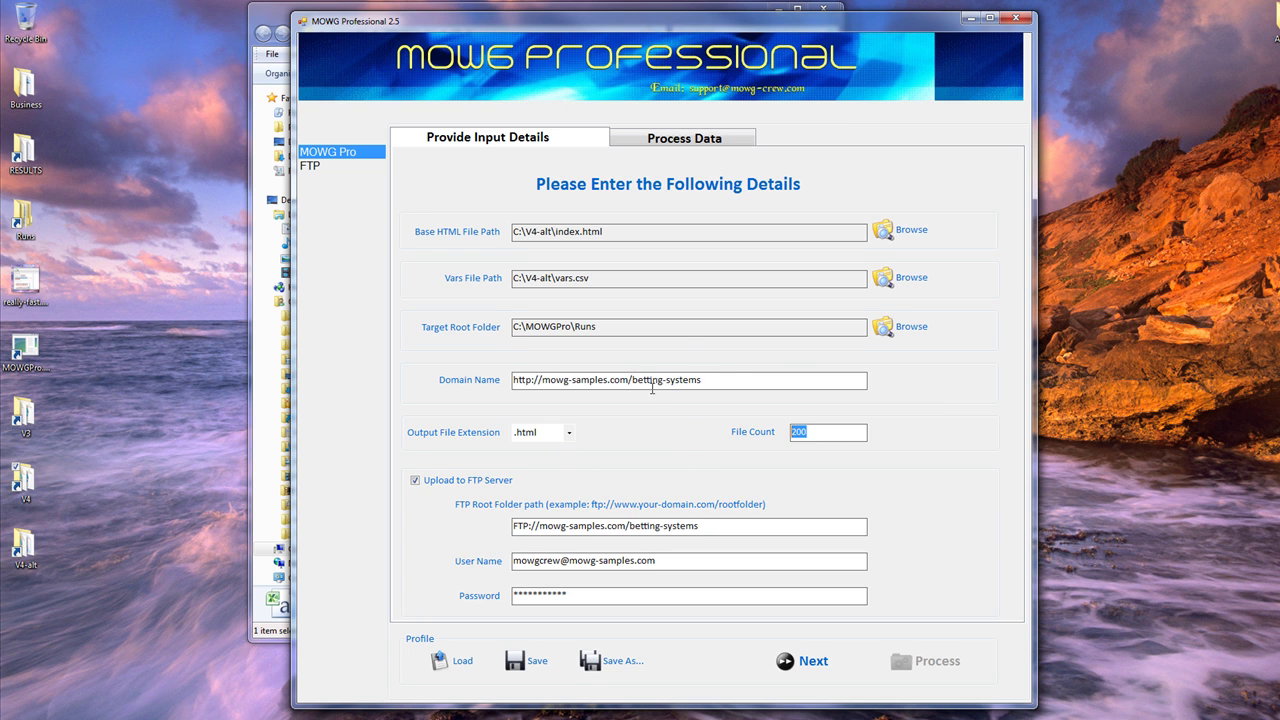
drag(734, 381, 634, 386)
drag(864, 436, 707, 436)
drag(709, 385, 632, 383)
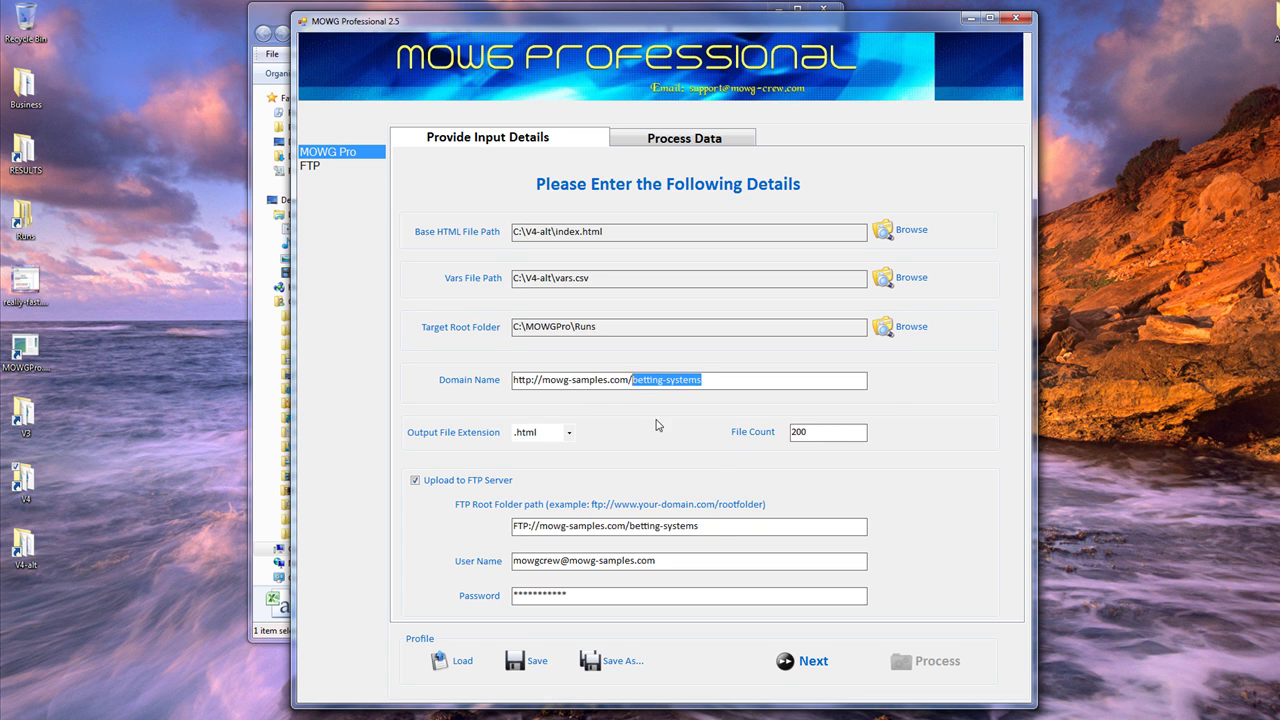
drag(717, 527, 617, 527)
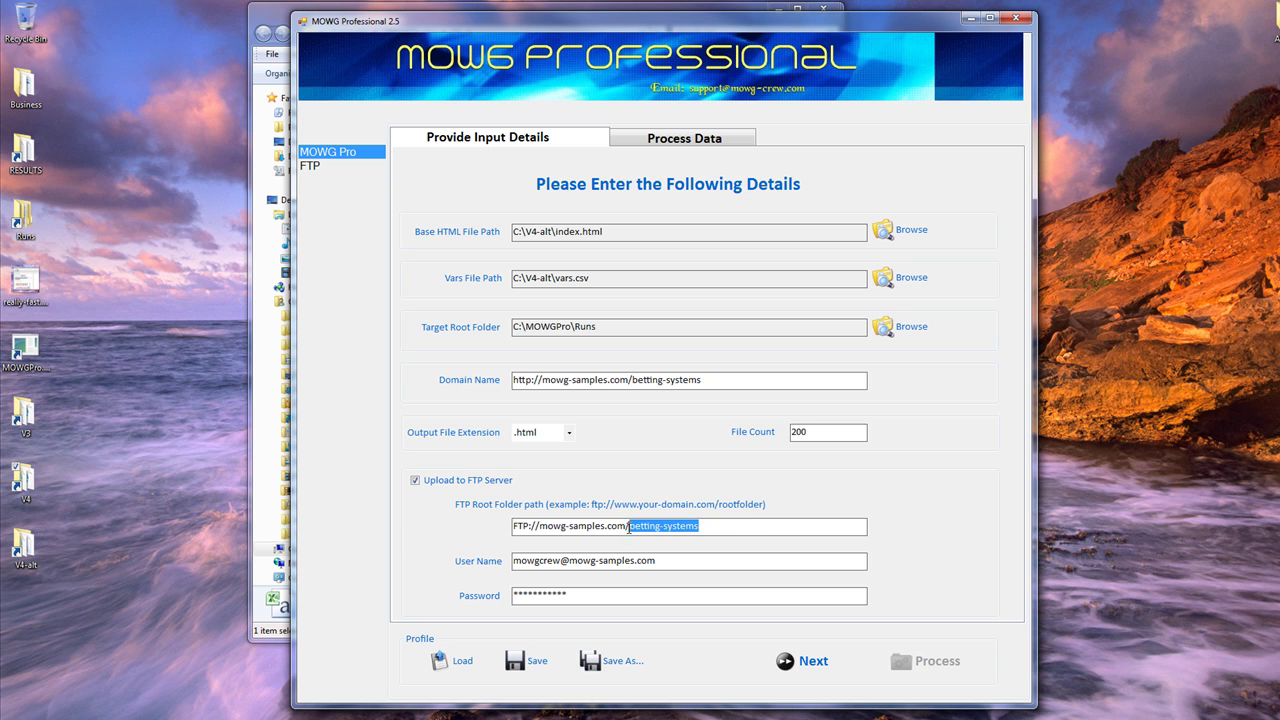
click(750, 531)
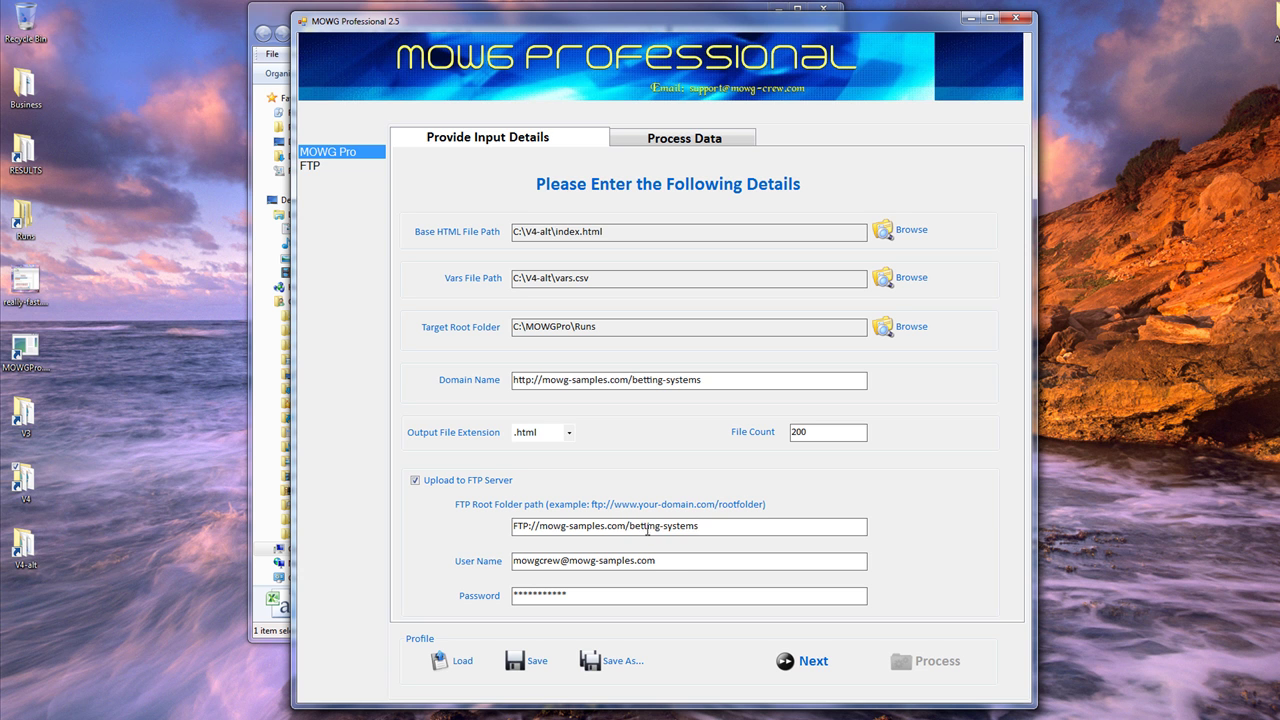
drag(755, 531, 488, 548)
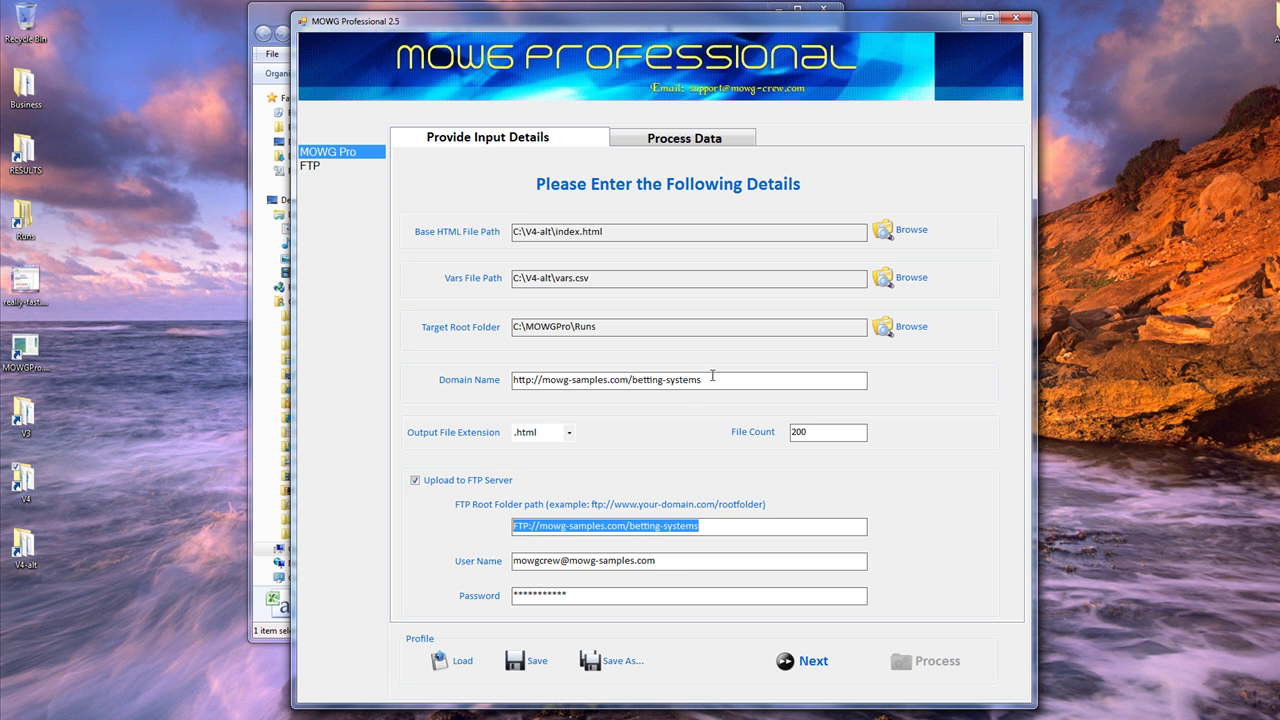
drag(713, 376, 486, 380)
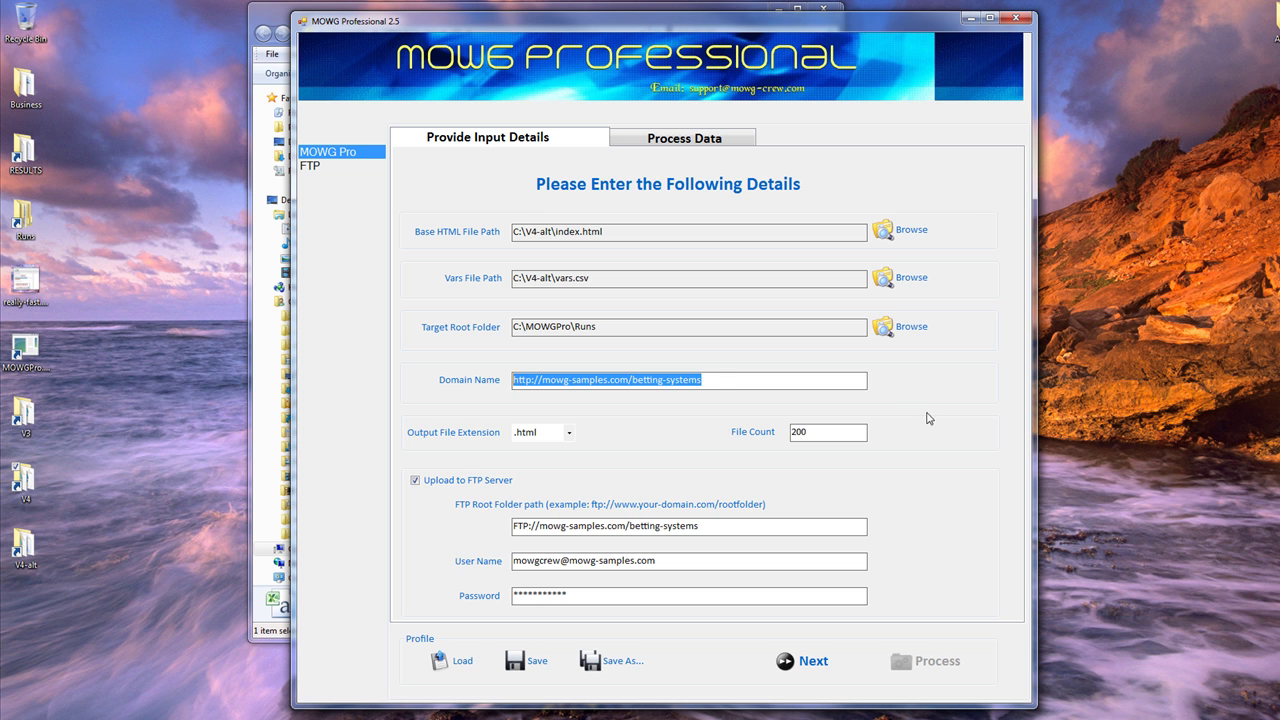
click(728, 386)
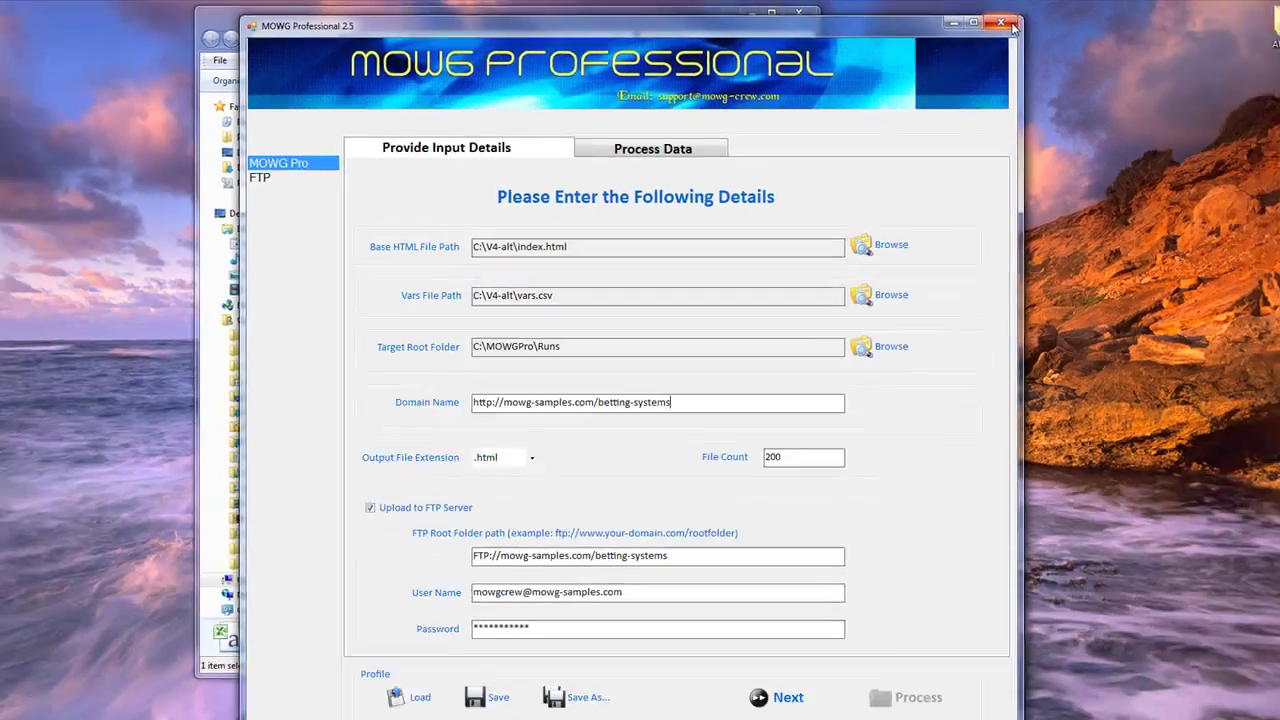
- Quit MOWG Professional, saving the profile to file, and close the folder window behind it
click(1103, 30)
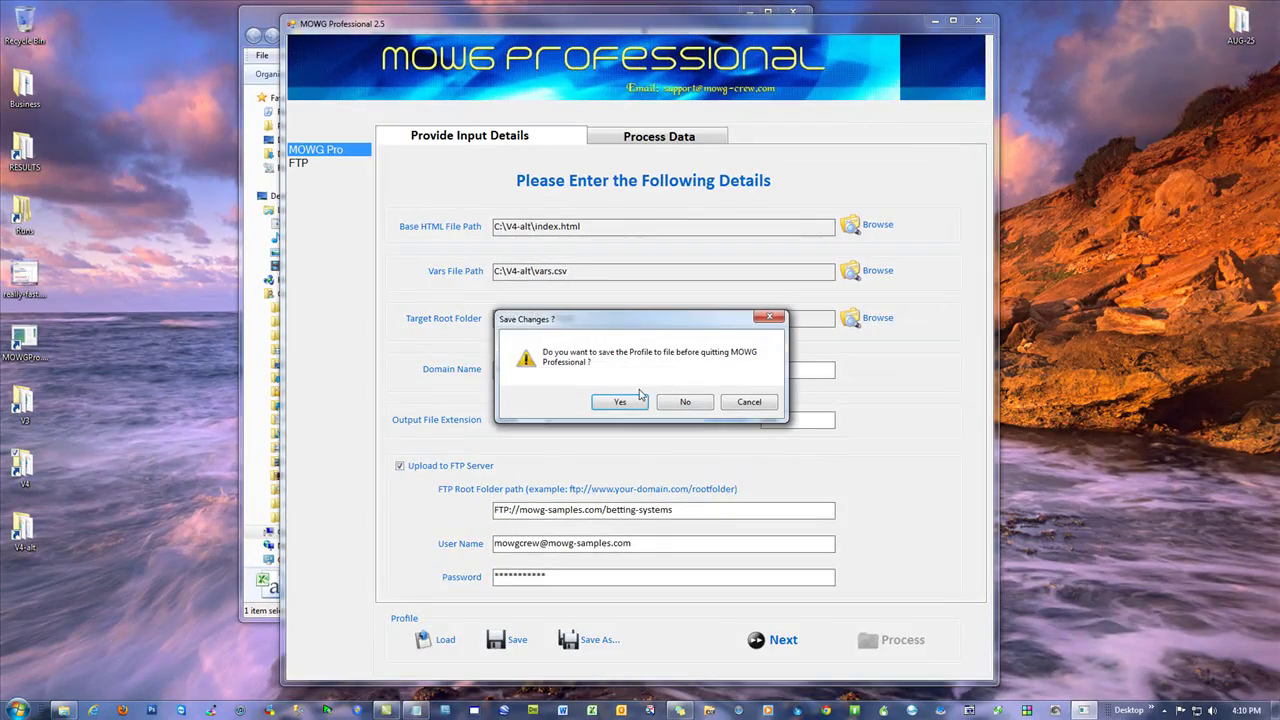
click(637, 401)
click(792, 12)
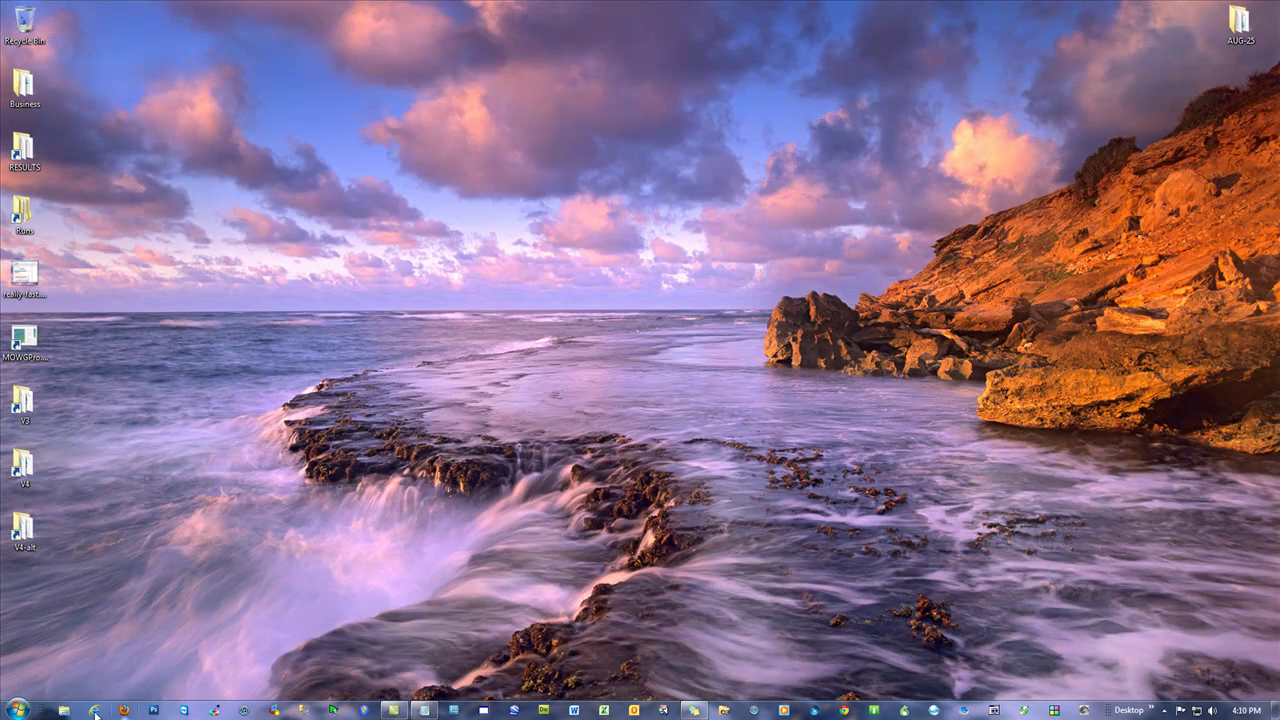
- Switch to Internet Explorer and bring up the already open mowg-samples.com page
click(95, 709)
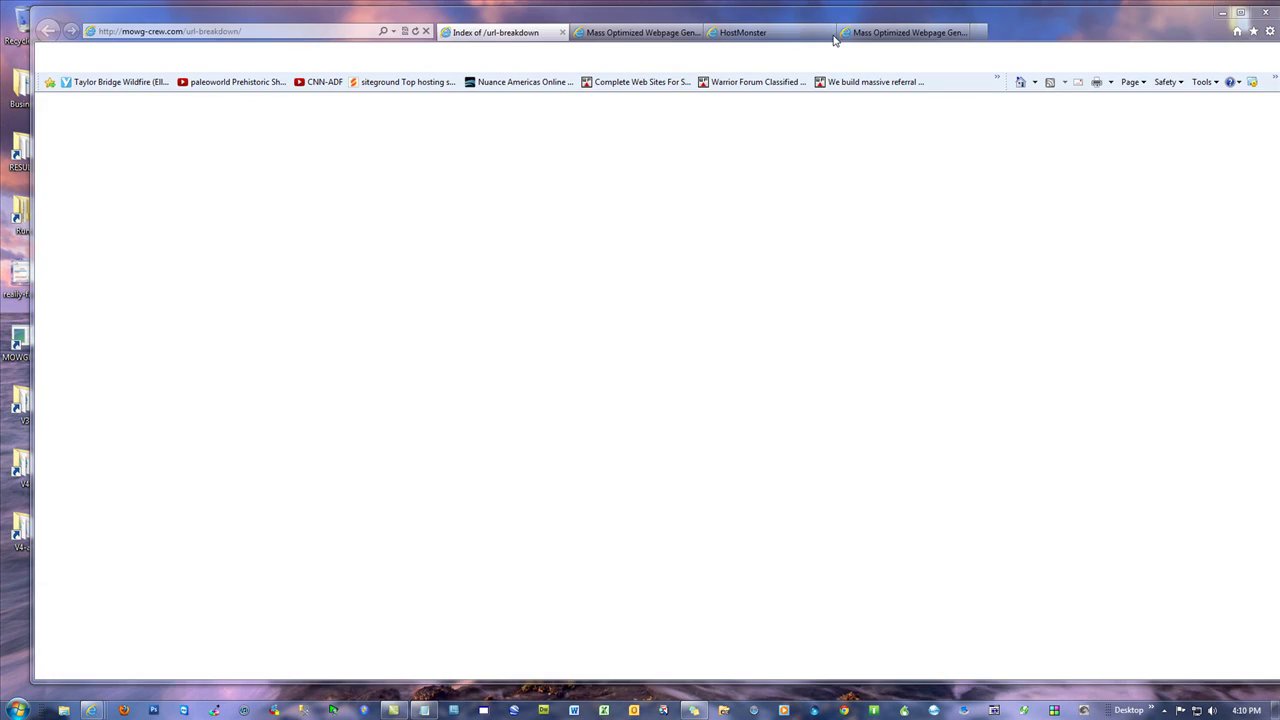
click(803, 38)
click(617, 33)
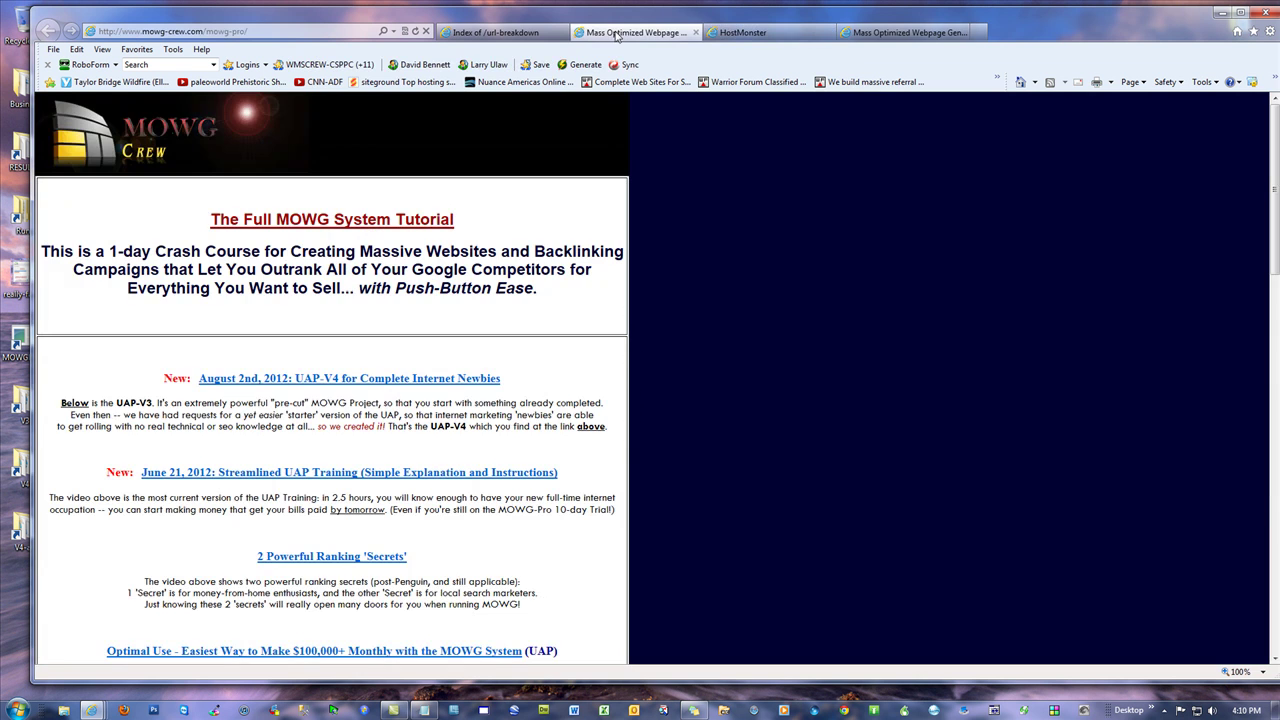
click(878, 30)
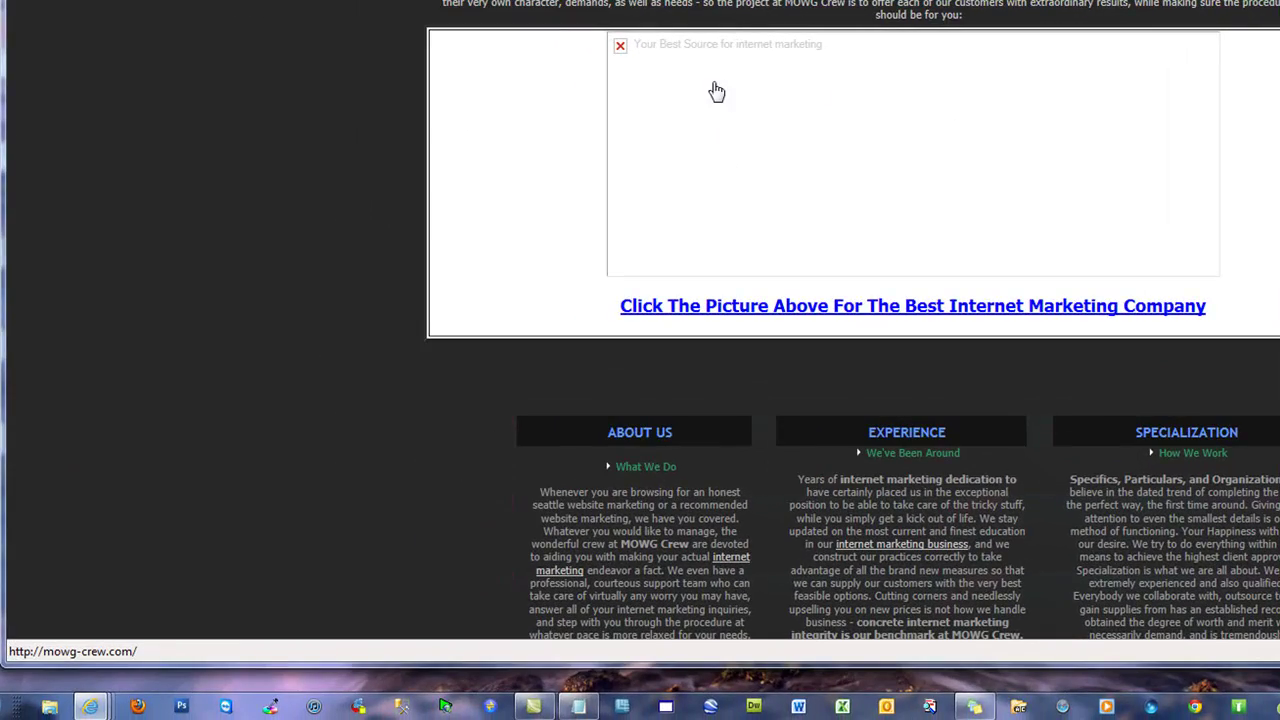
- Inspect the image address in the properties of the broken picture on the mowg-samples.com page, and dismiss the properties
right_click(716, 91)
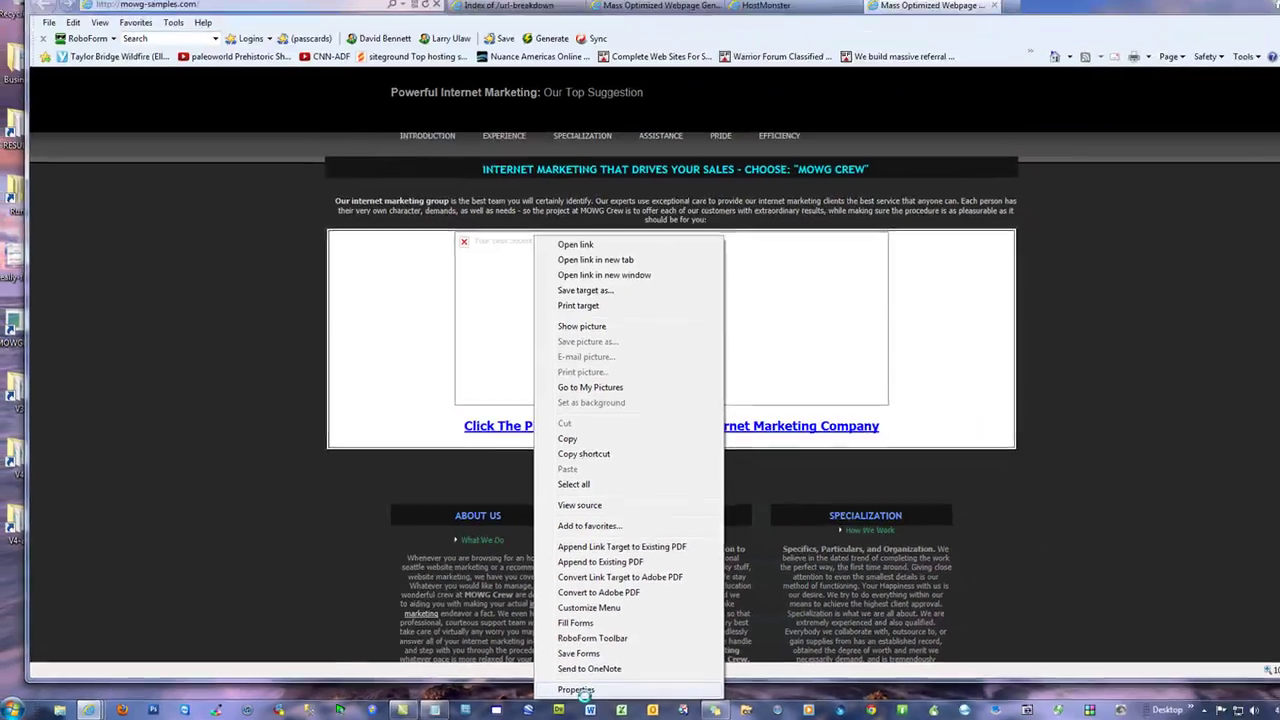
click(790, 677)
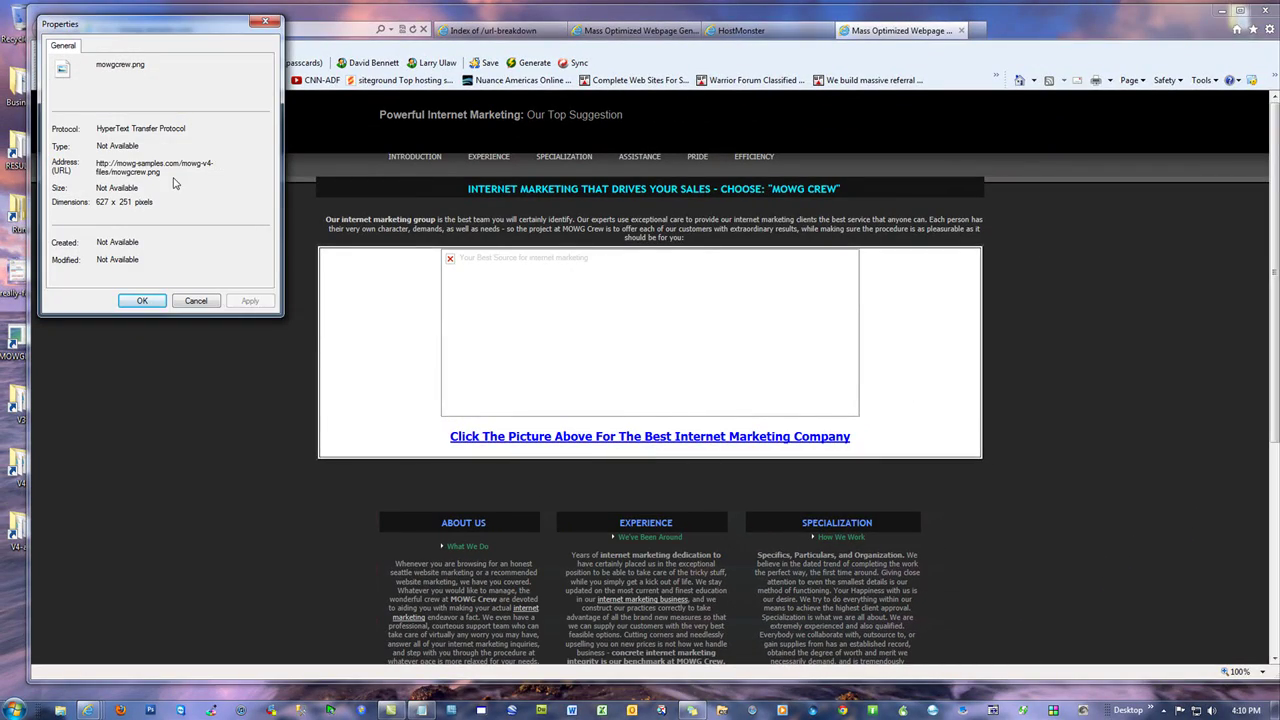
drag(175, 182, 93, 162)
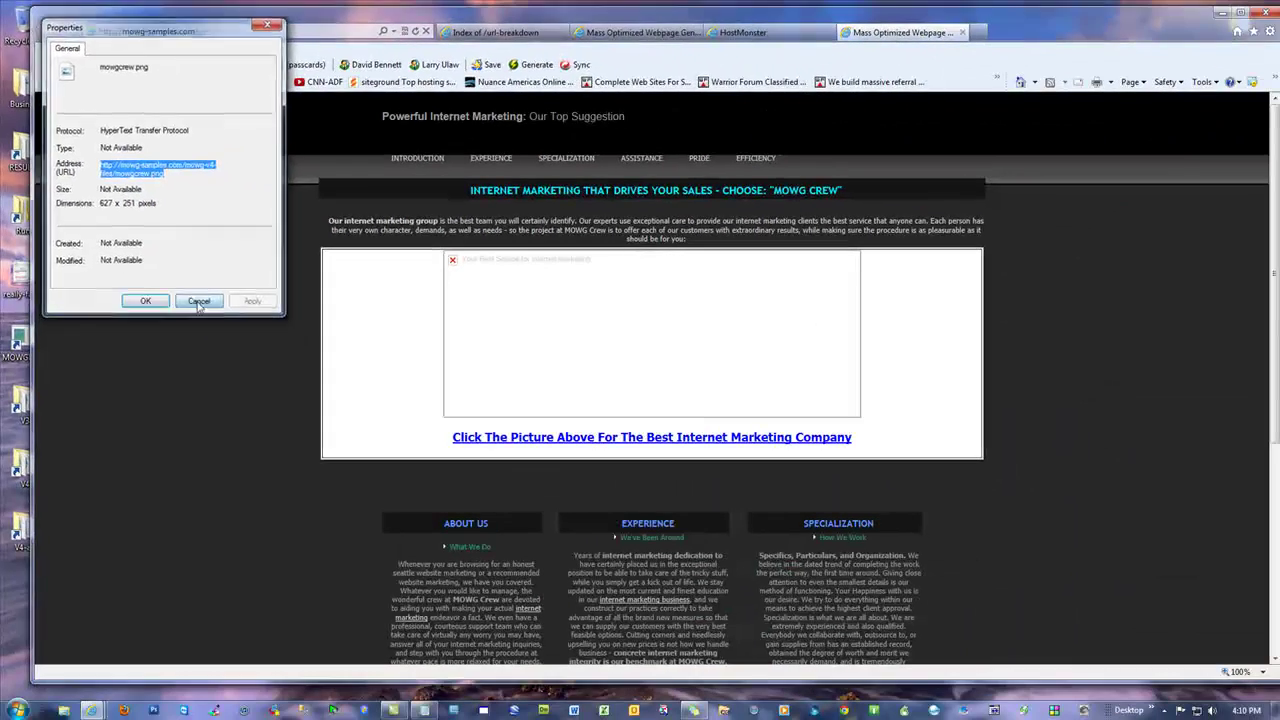
click(199, 302)
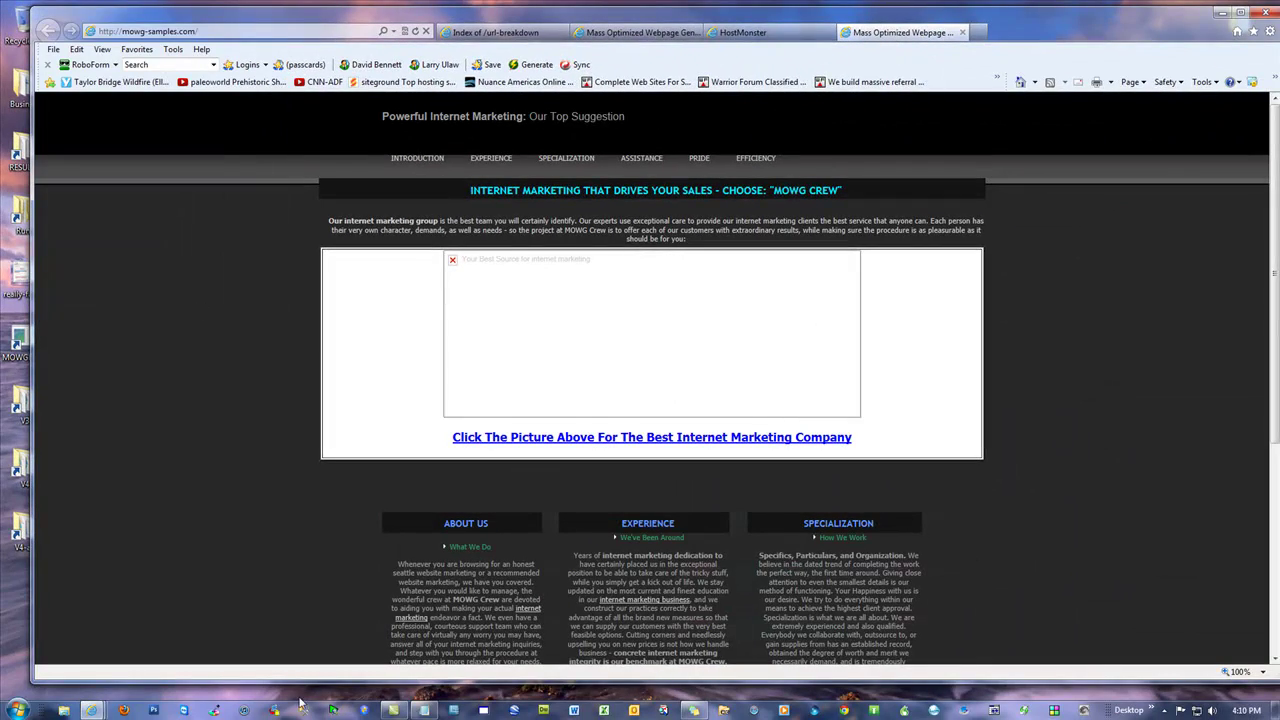
- Switch to Firefox and close every tab except the first one about making rap beats
click(124, 711)
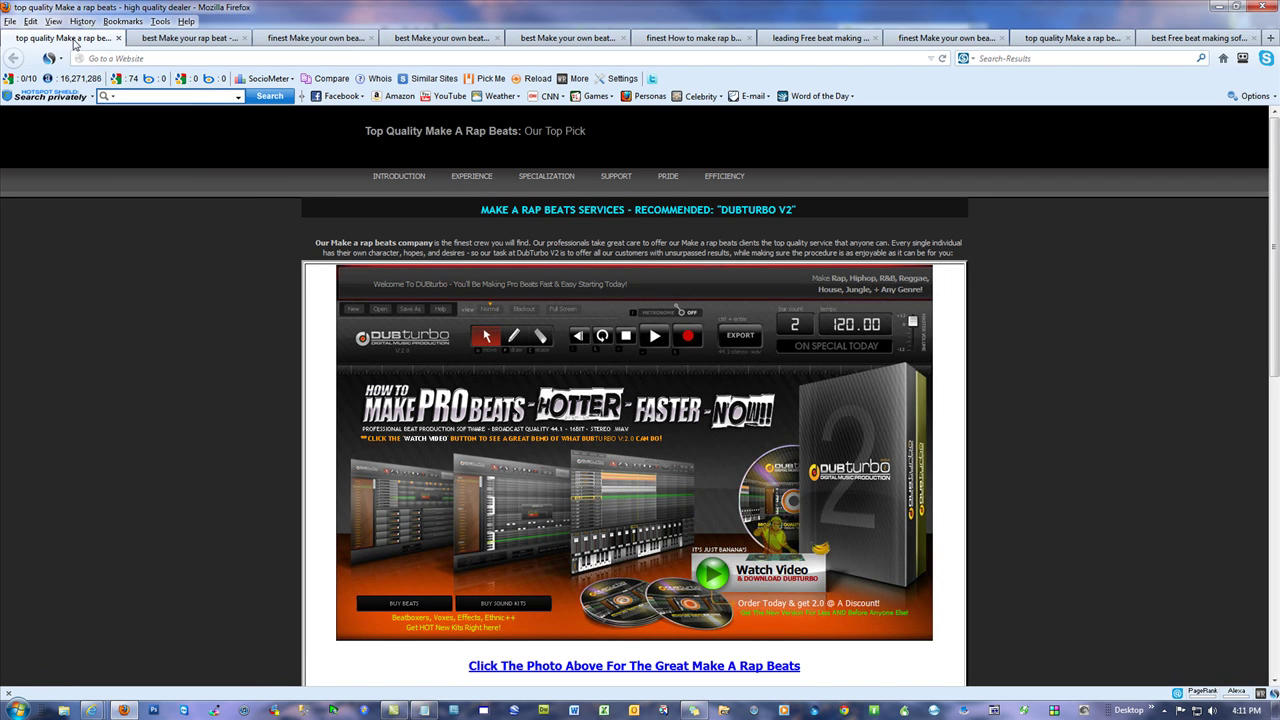
right_click(76, 40)
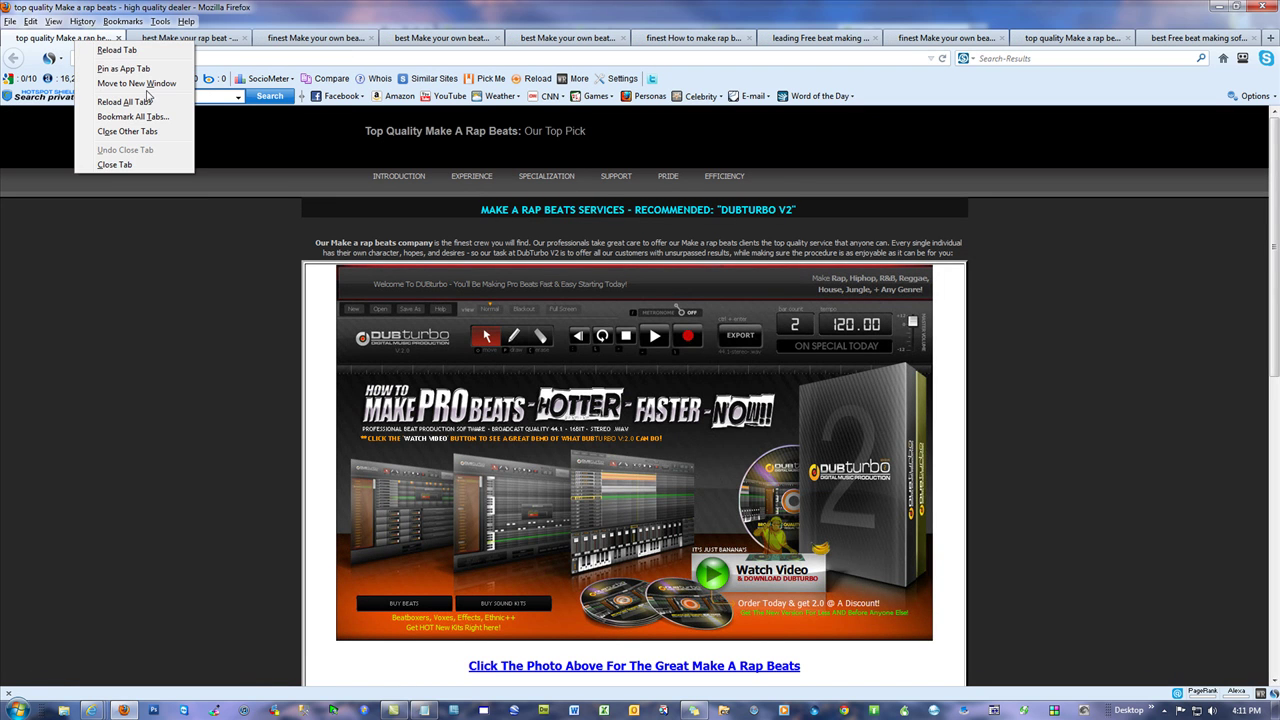
click(148, 131)
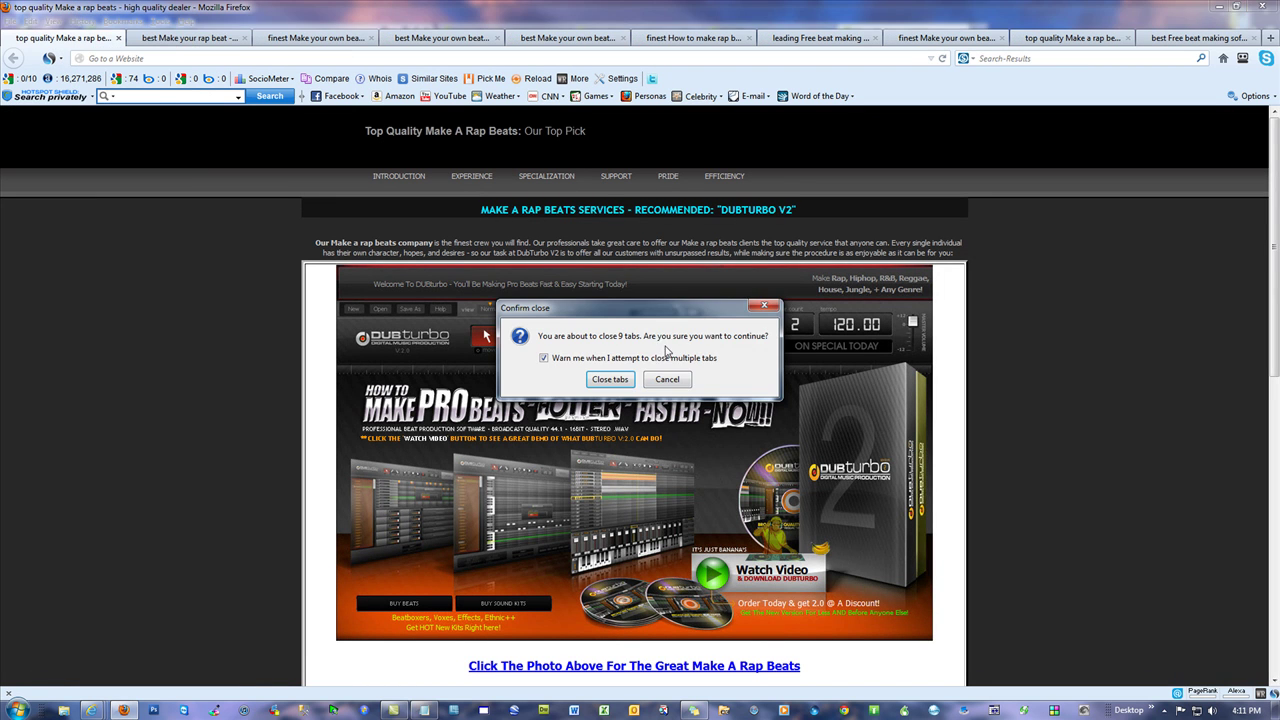
click(607, 379)
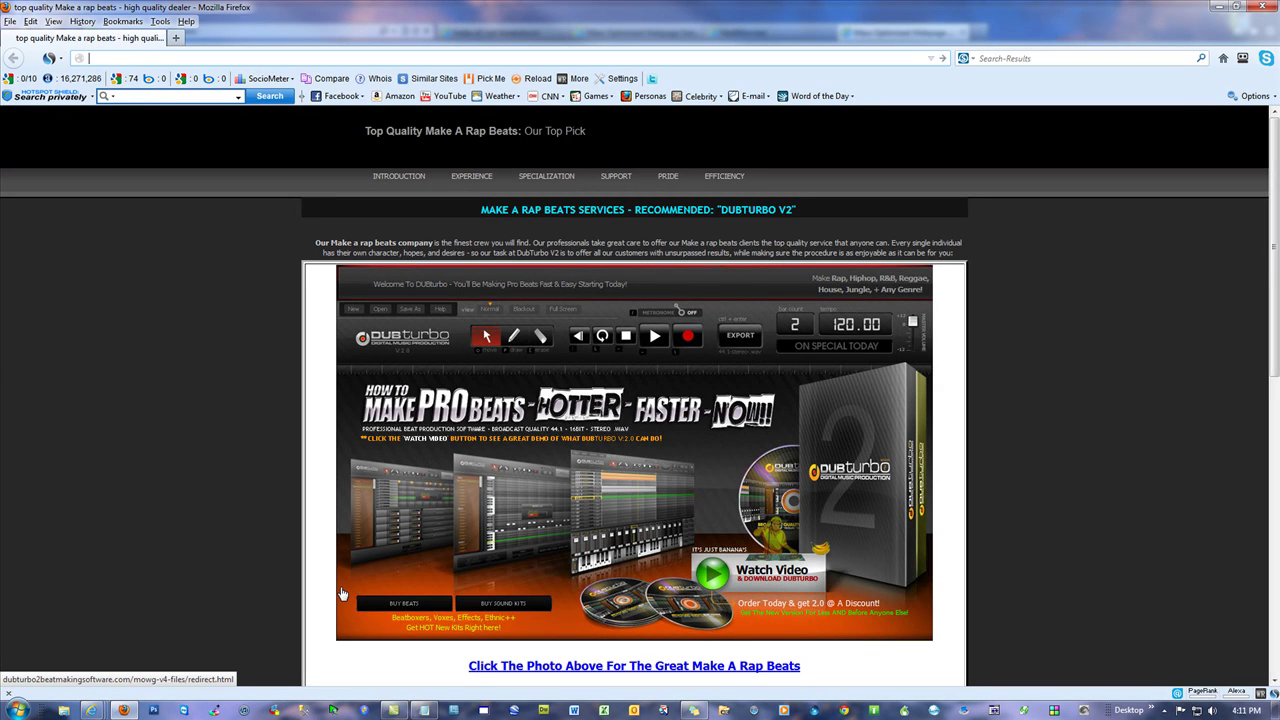
- Load mowg-samples.com and examine the image info of the missing picture above the blue link
text(mowg-samples.com/)
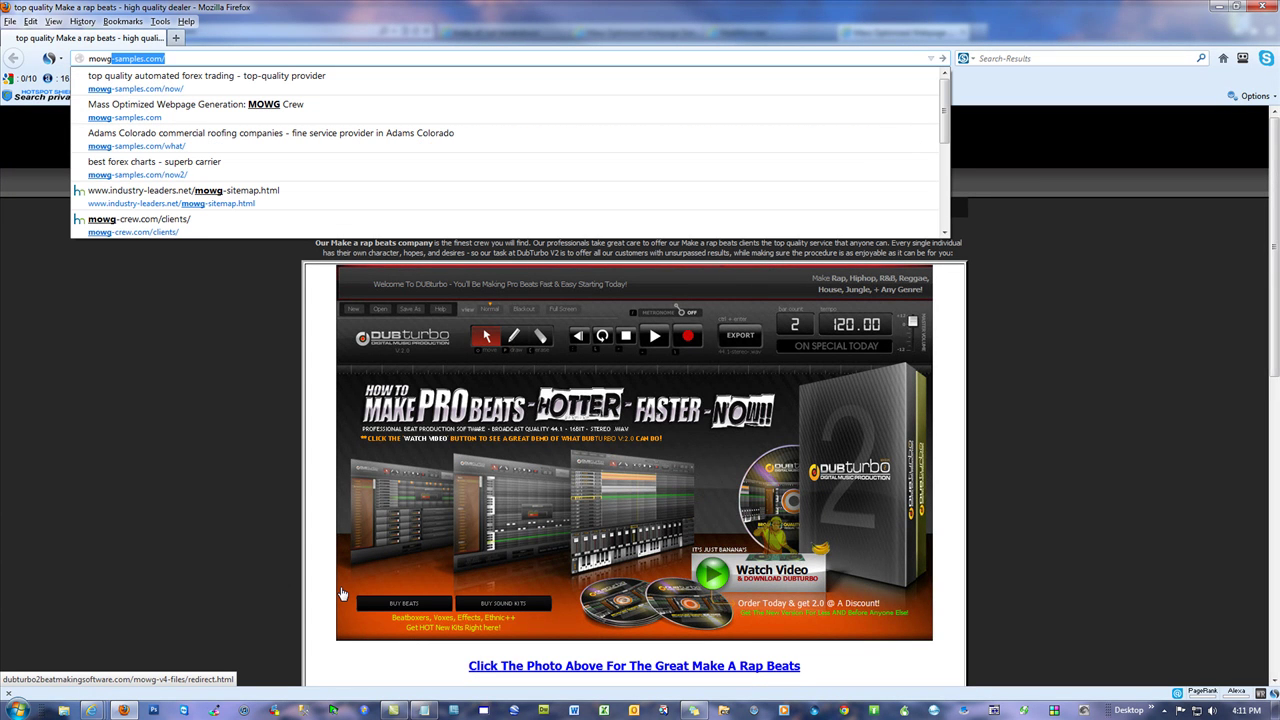
key(Return)
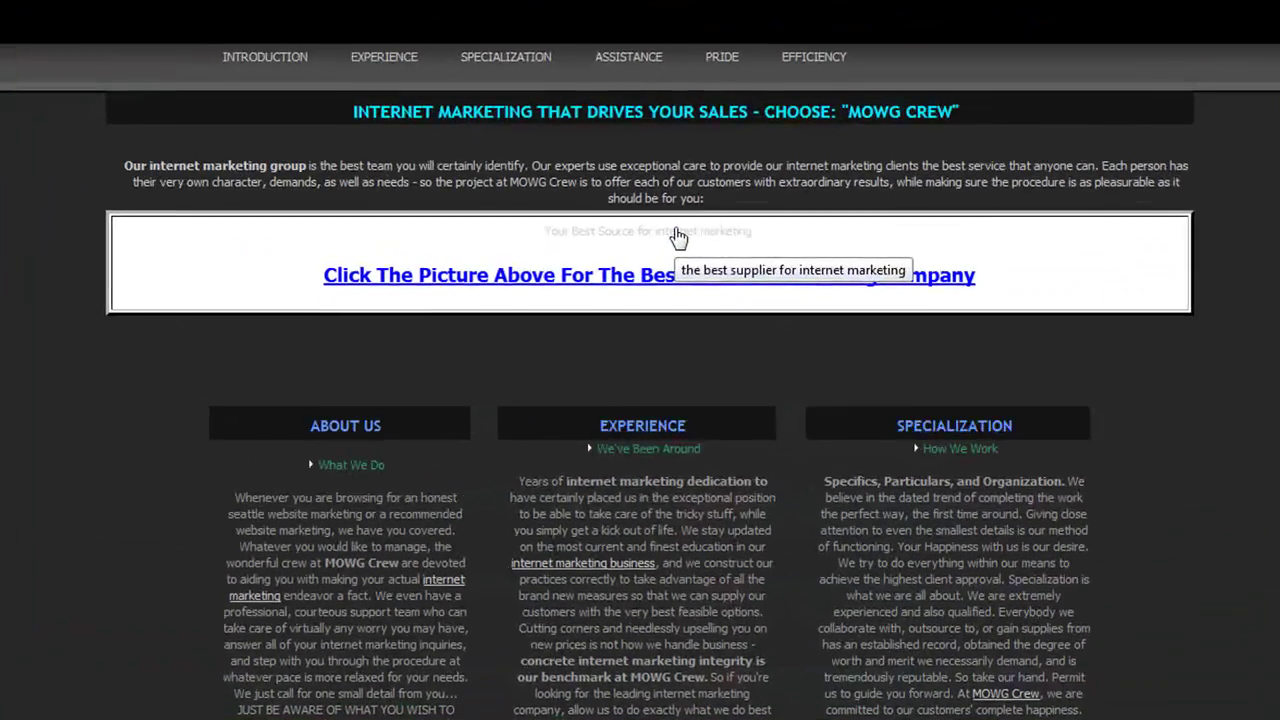
right_click(650, 285)
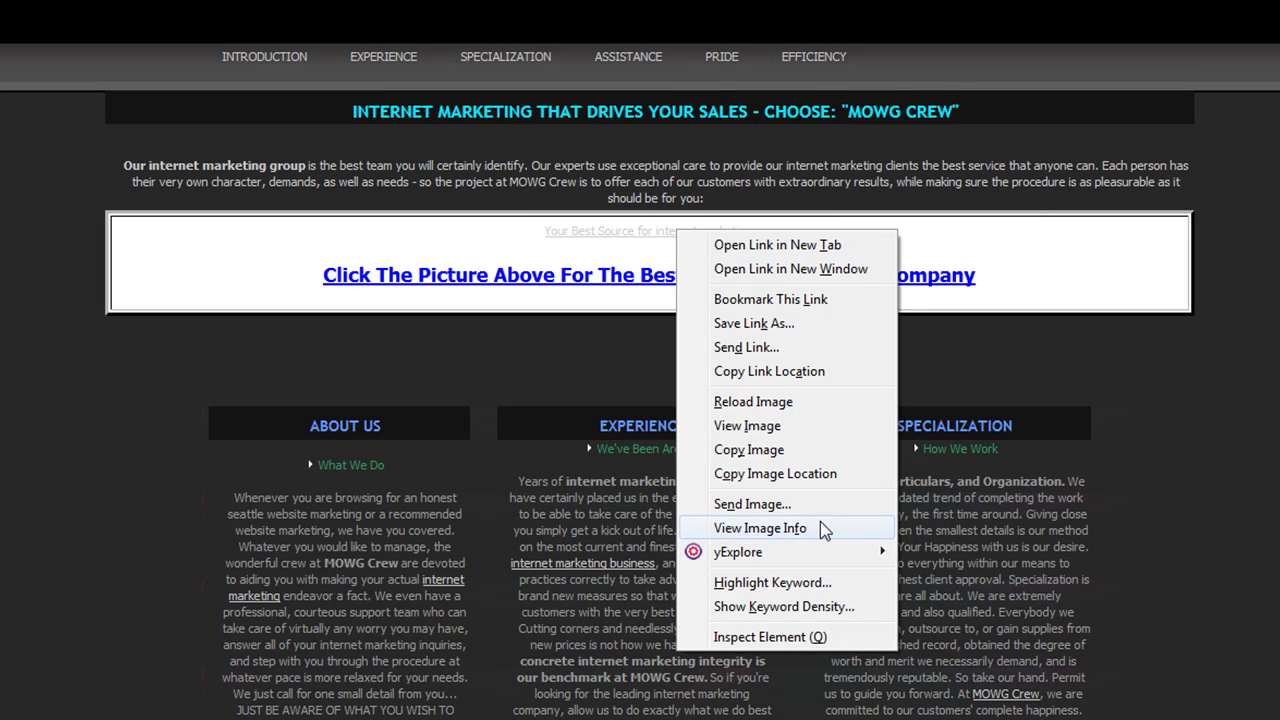
click(746, 528)
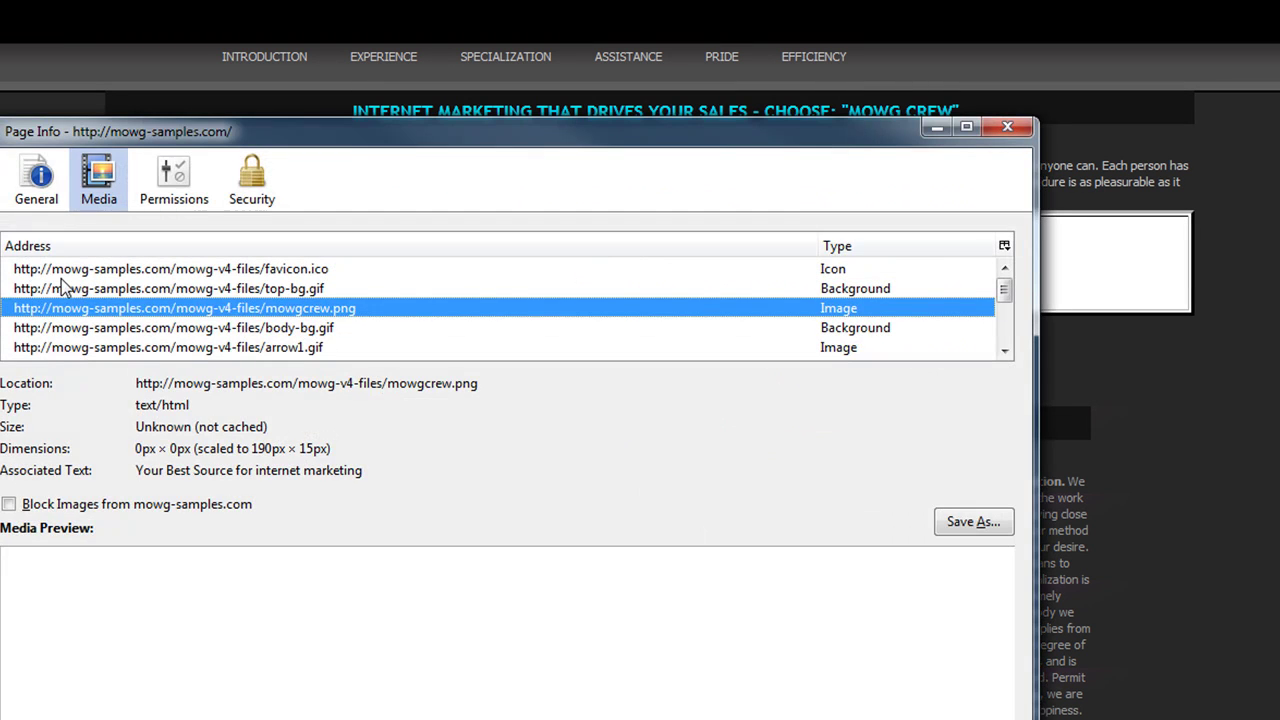
drag(390, 131, 294, 0)
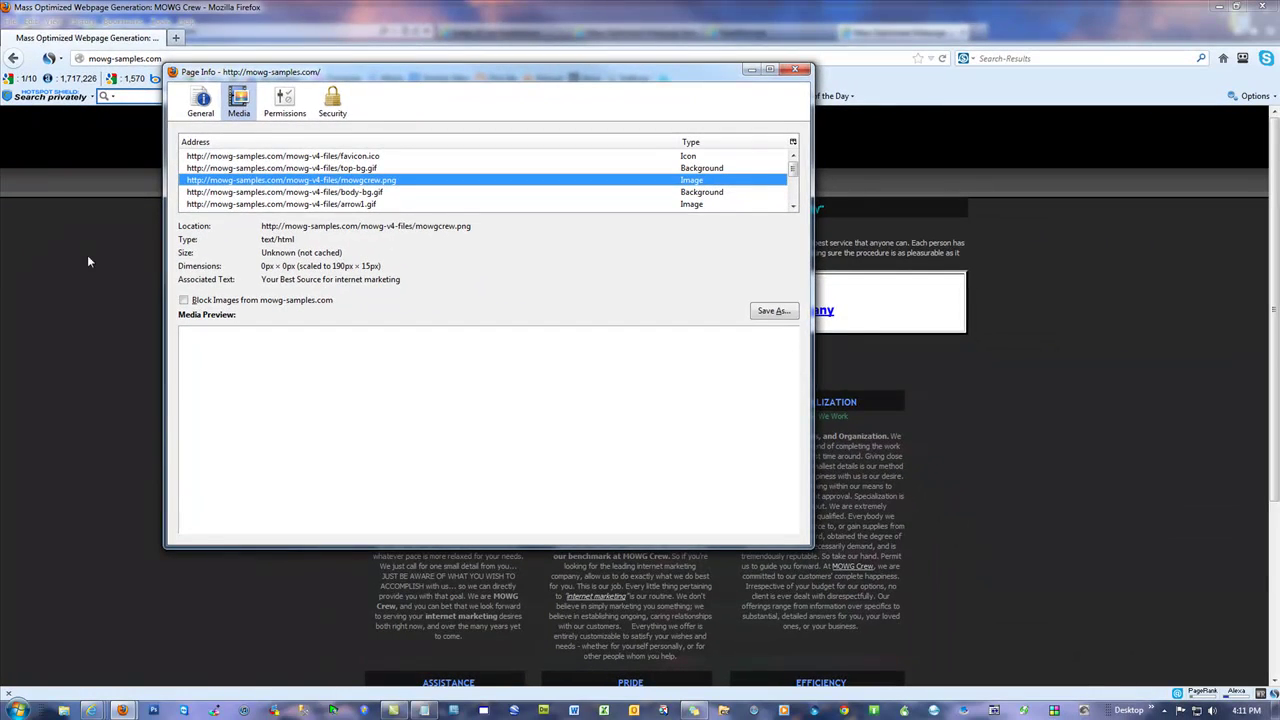
key(Escape)
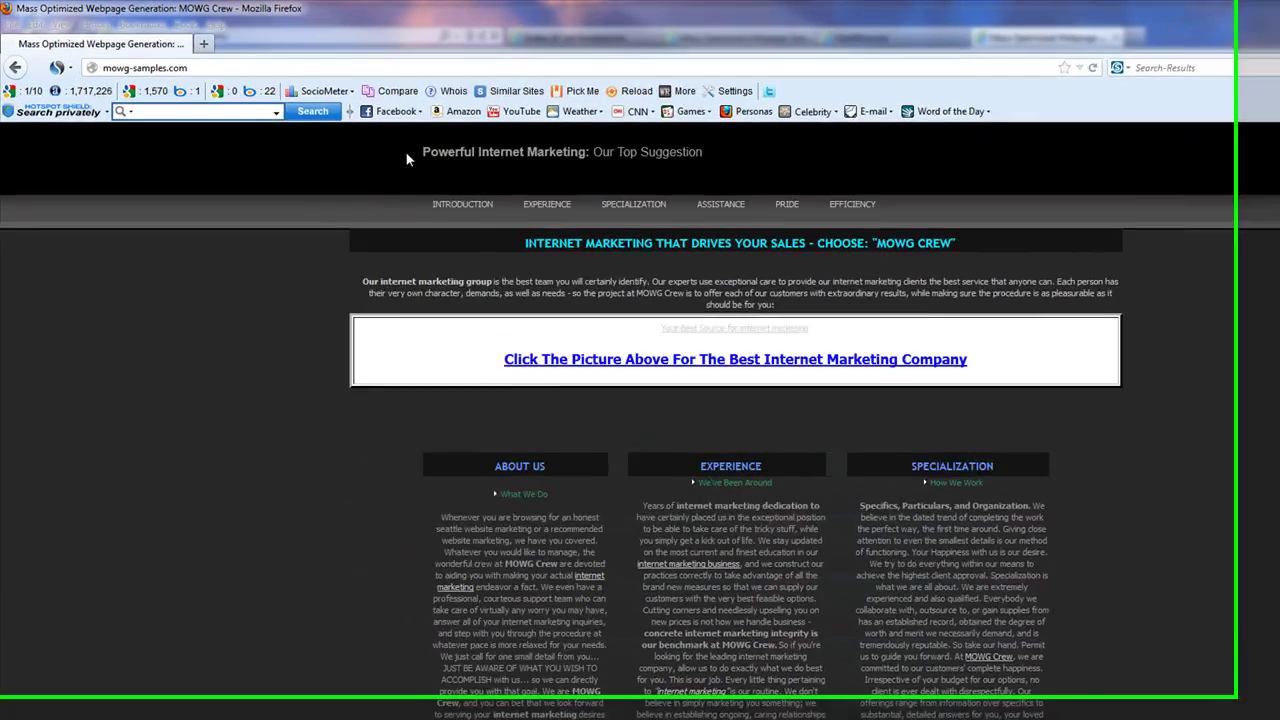
- Look over the mowg-samples.com page and open its source code to examine the file paths
scroll(183, 386, down, 3)
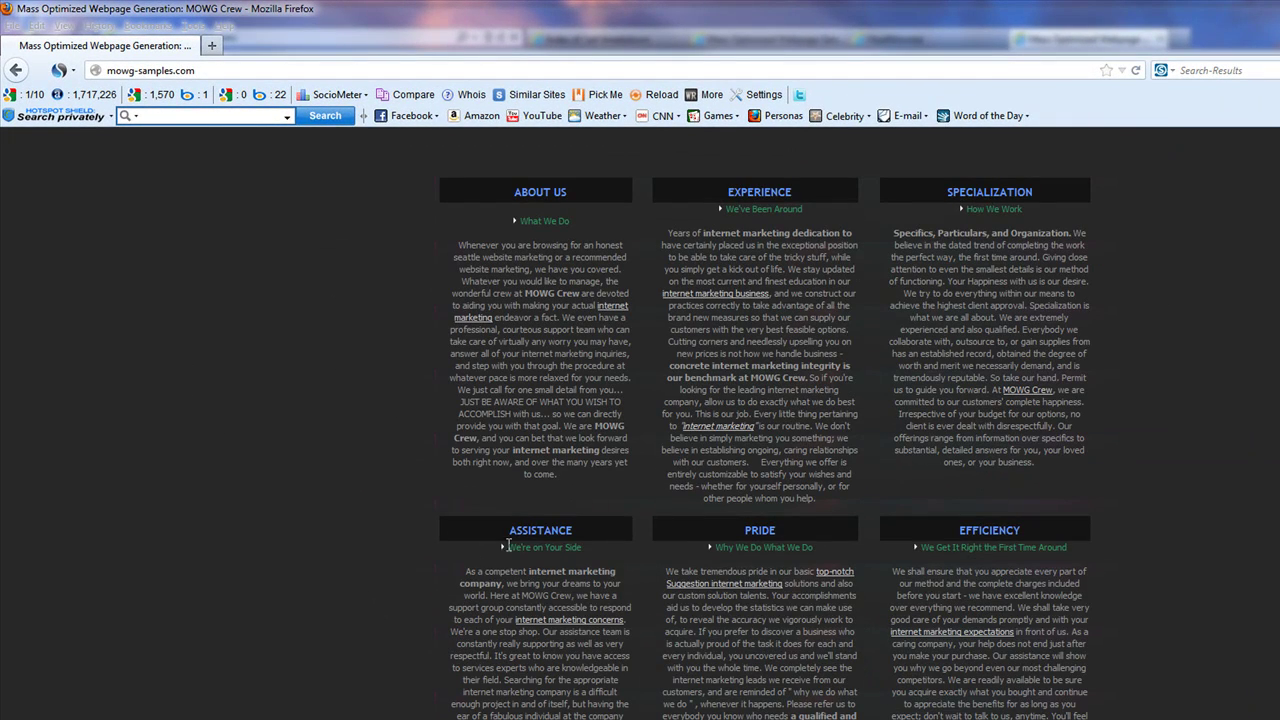
scroll(156, 367, up, 2)
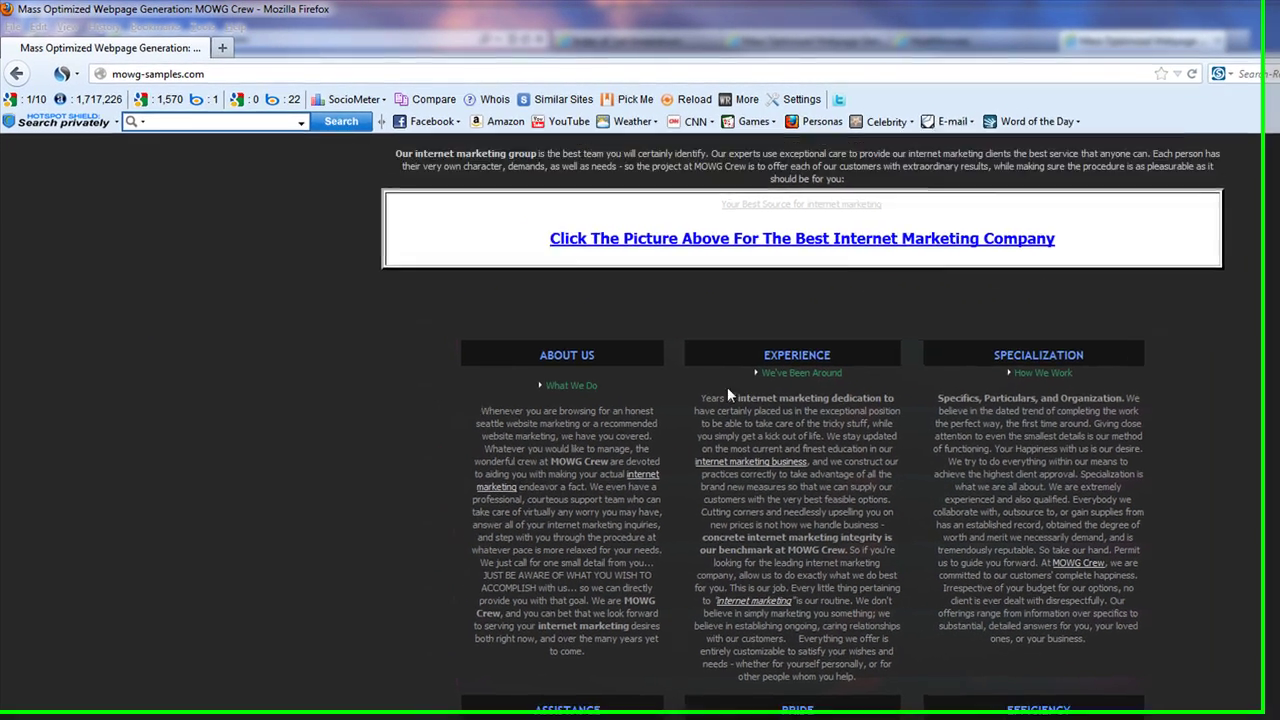
scroll(684, 388, up, 2)
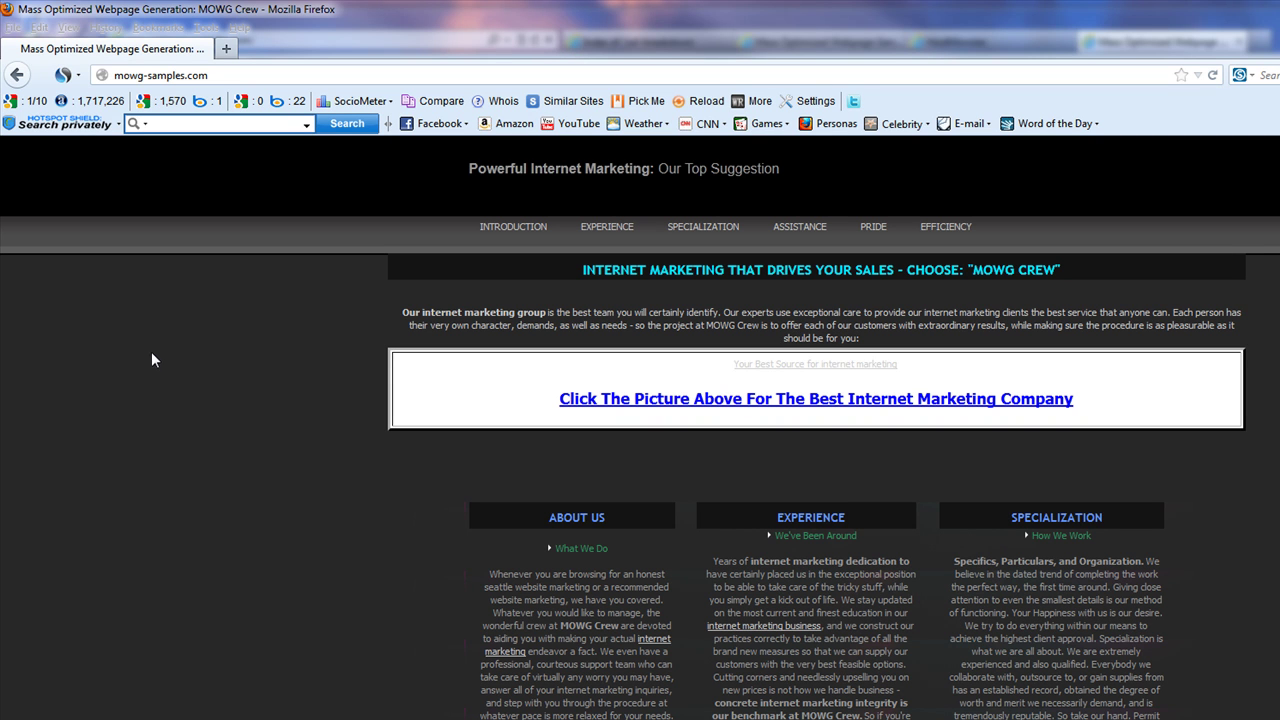
right_click(115, 302)
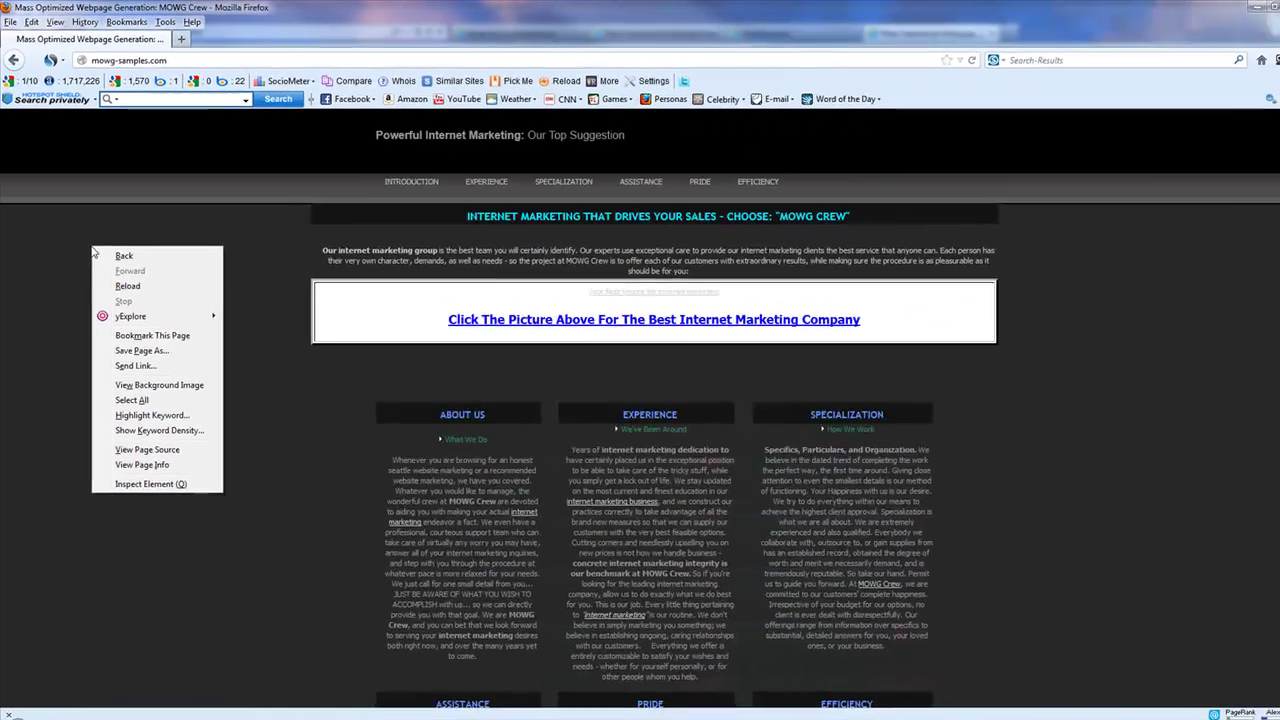
click(160, 436)
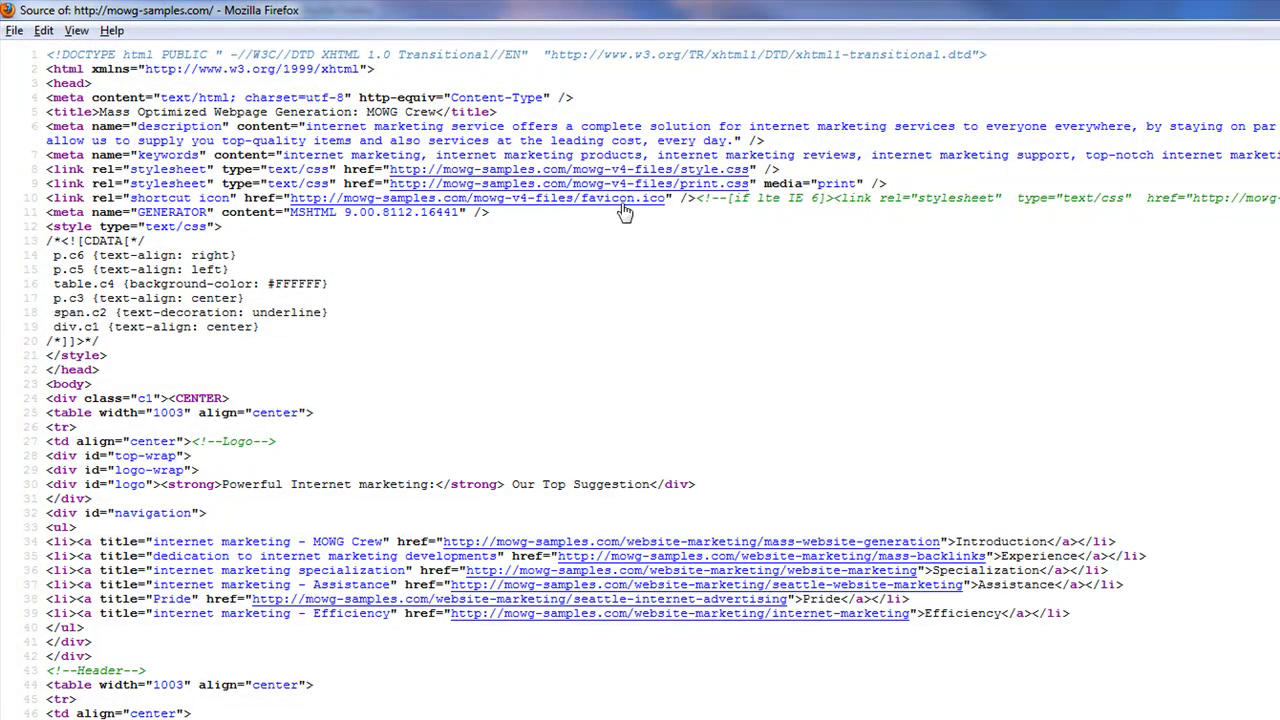
- Read through the mowg-samples.com source code for the image and support file addresses, and close the source view
scroll(540, 322, down, 4)
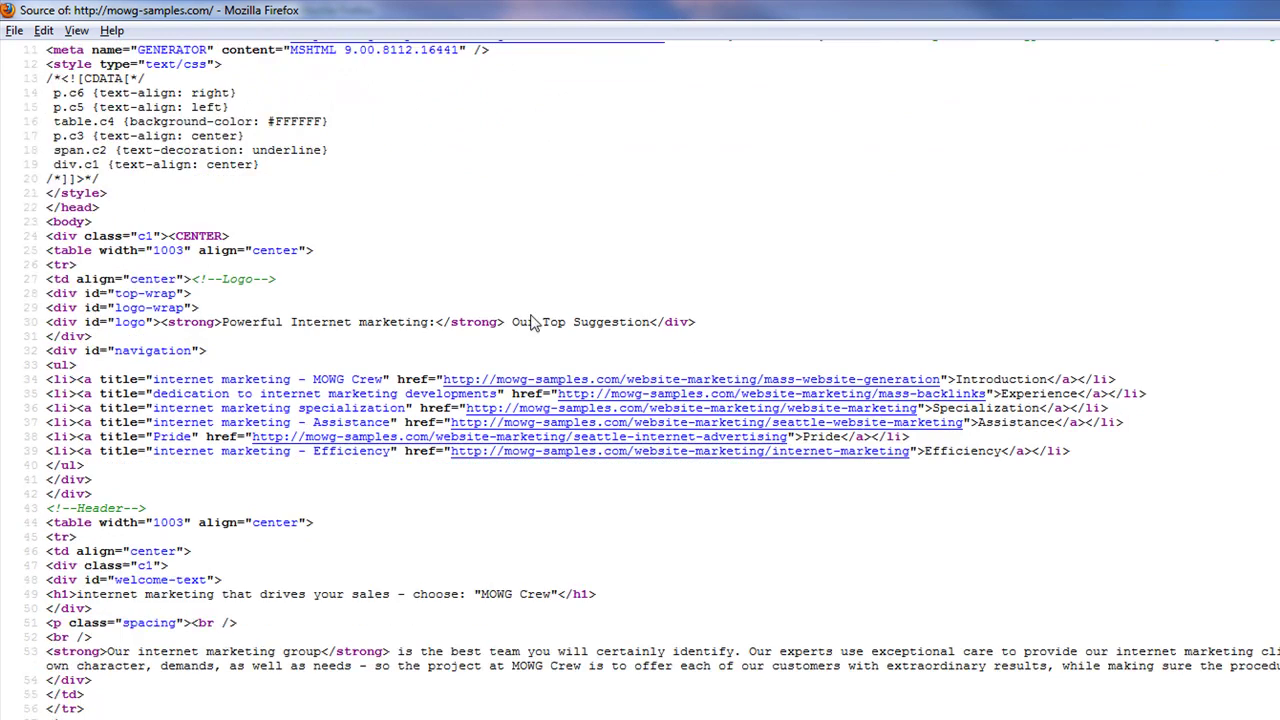
scroll(688, 510, down, 8)
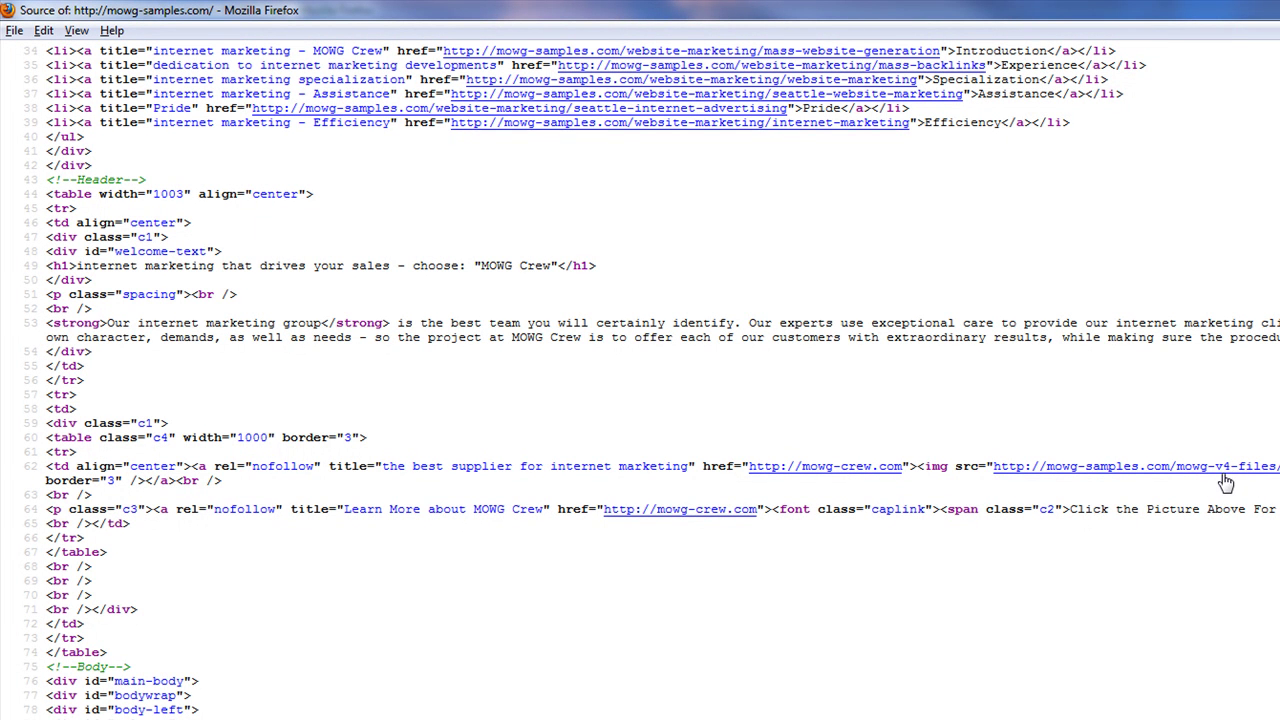
scroll(1226, 617, down, 15)
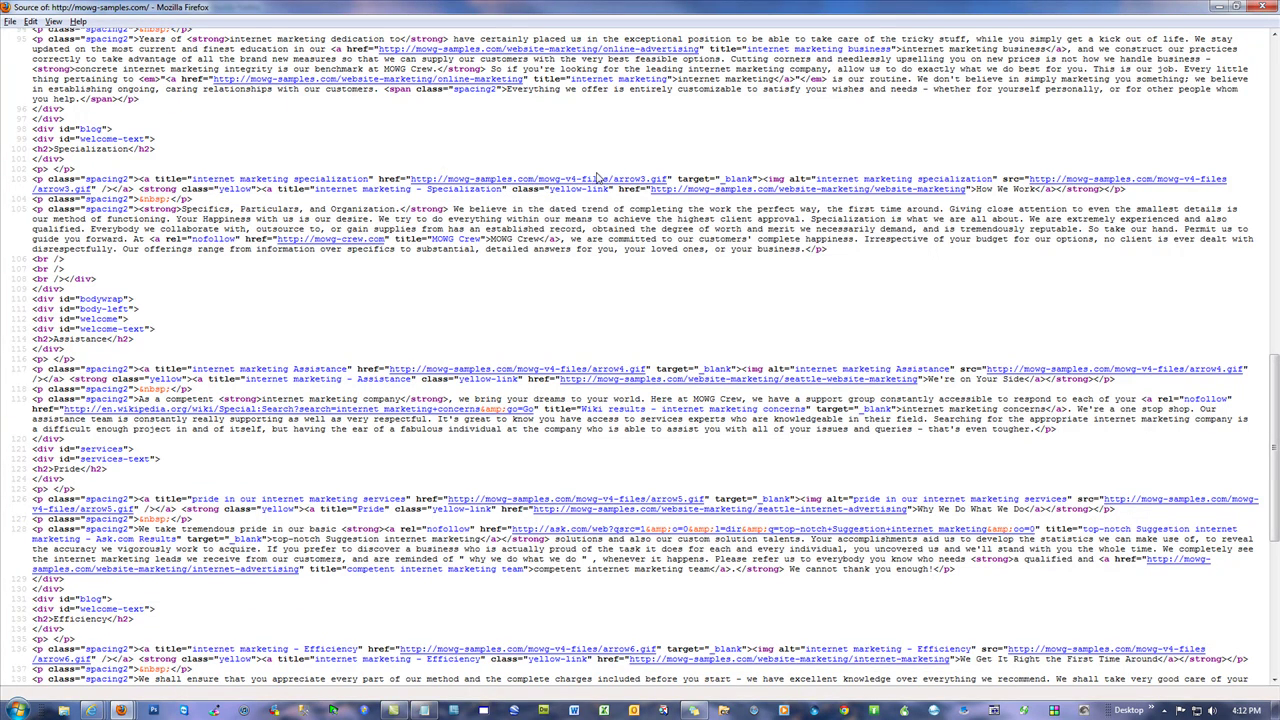
click(1262, 7)
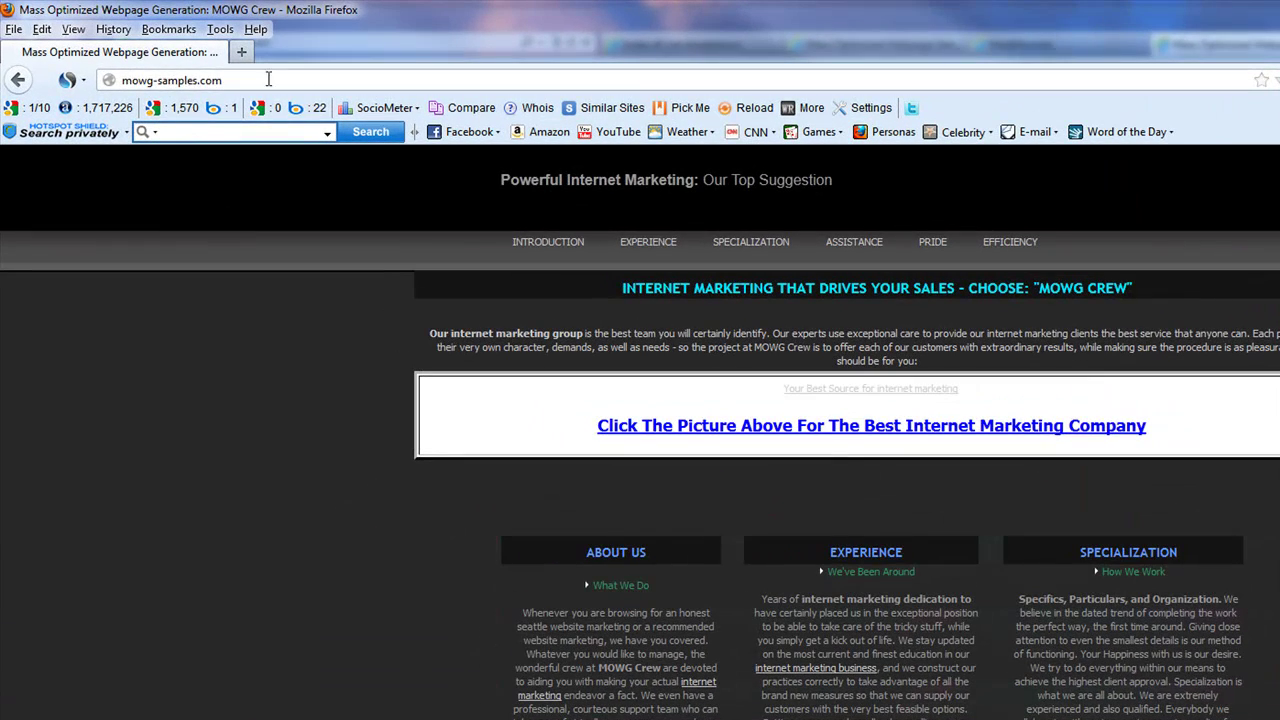
- Examine the page address and the image info of the missing picture above the blue link, and close the info window
click(268, 79)
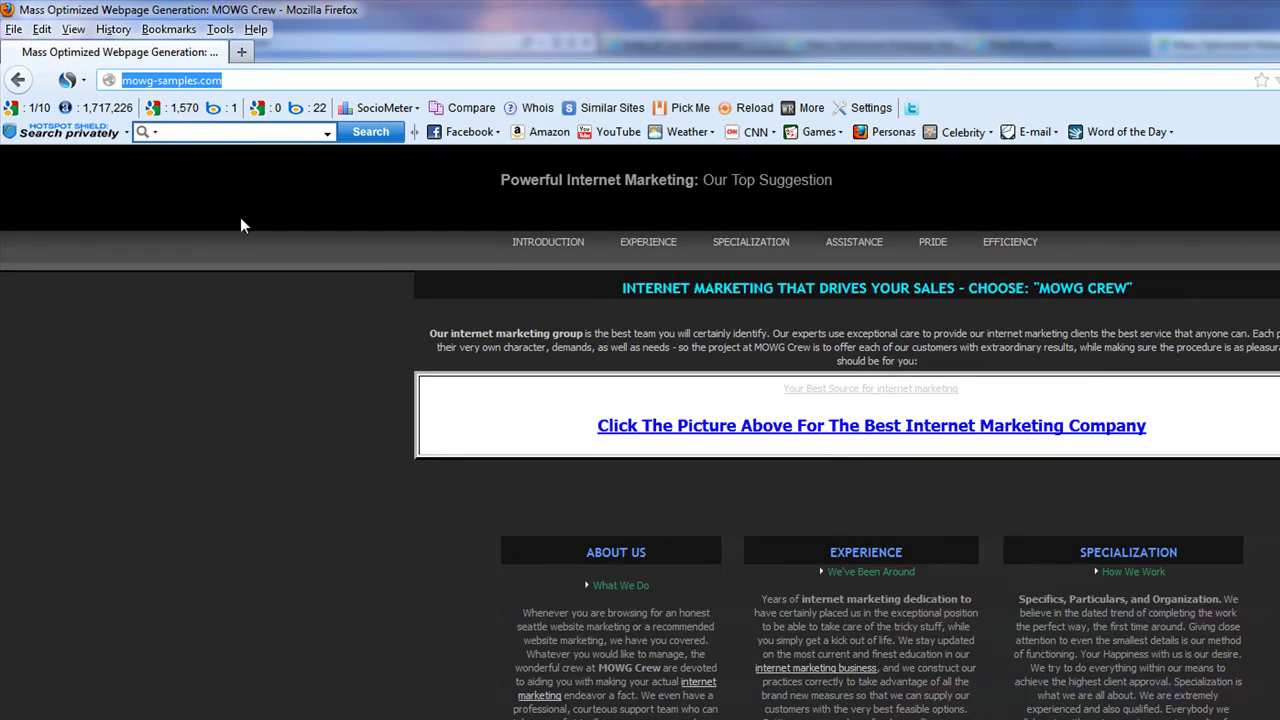
click(244, 414)
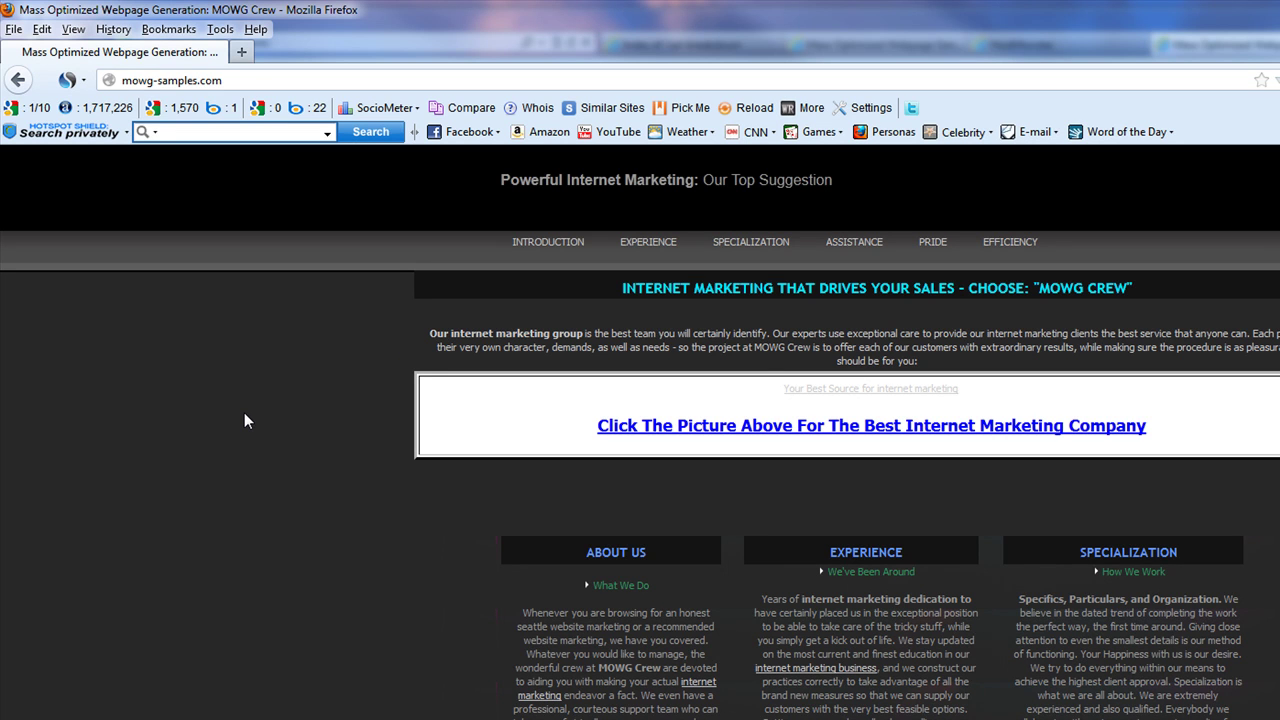
right_click(842, 390)
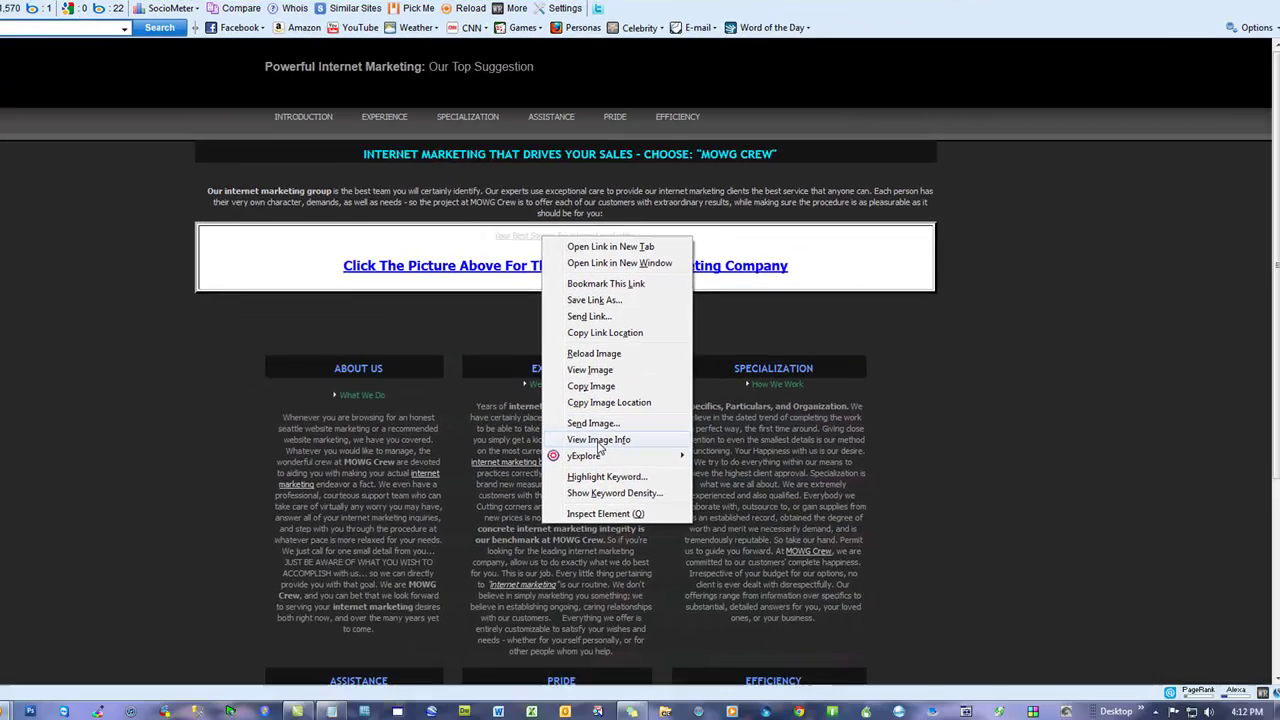
click(599, 443)
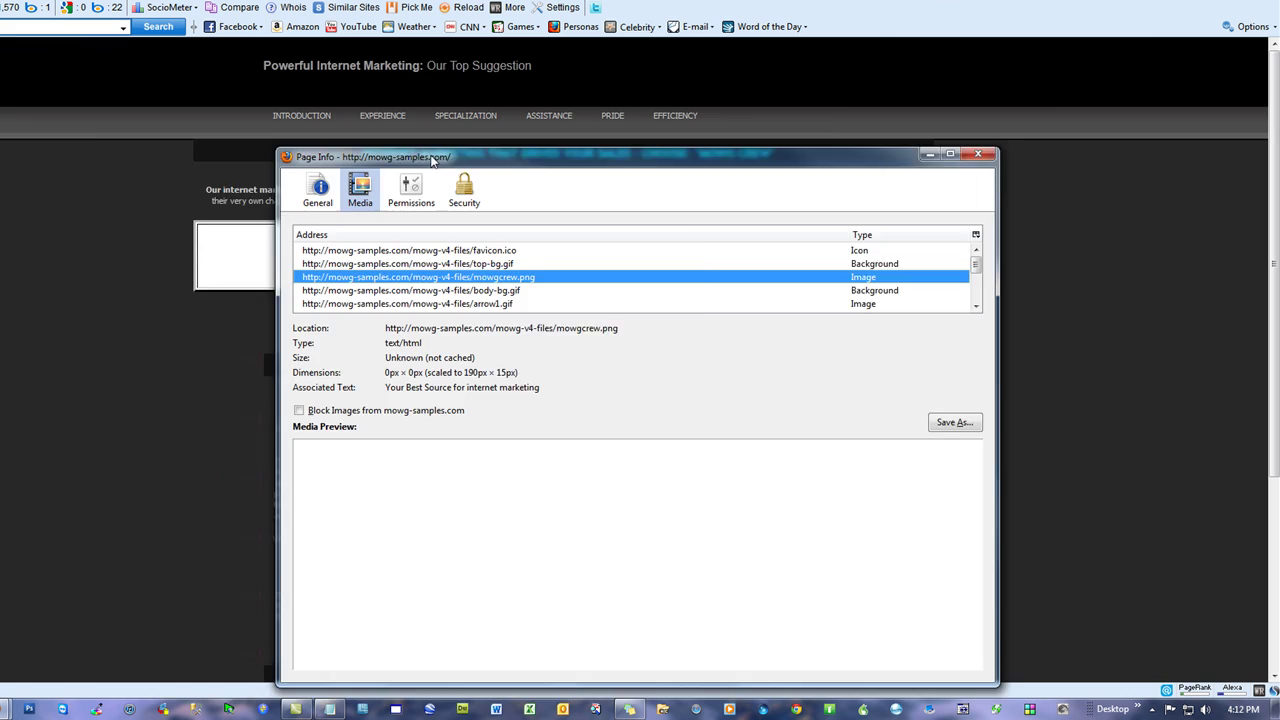
drag(500, 150, 230, 76)
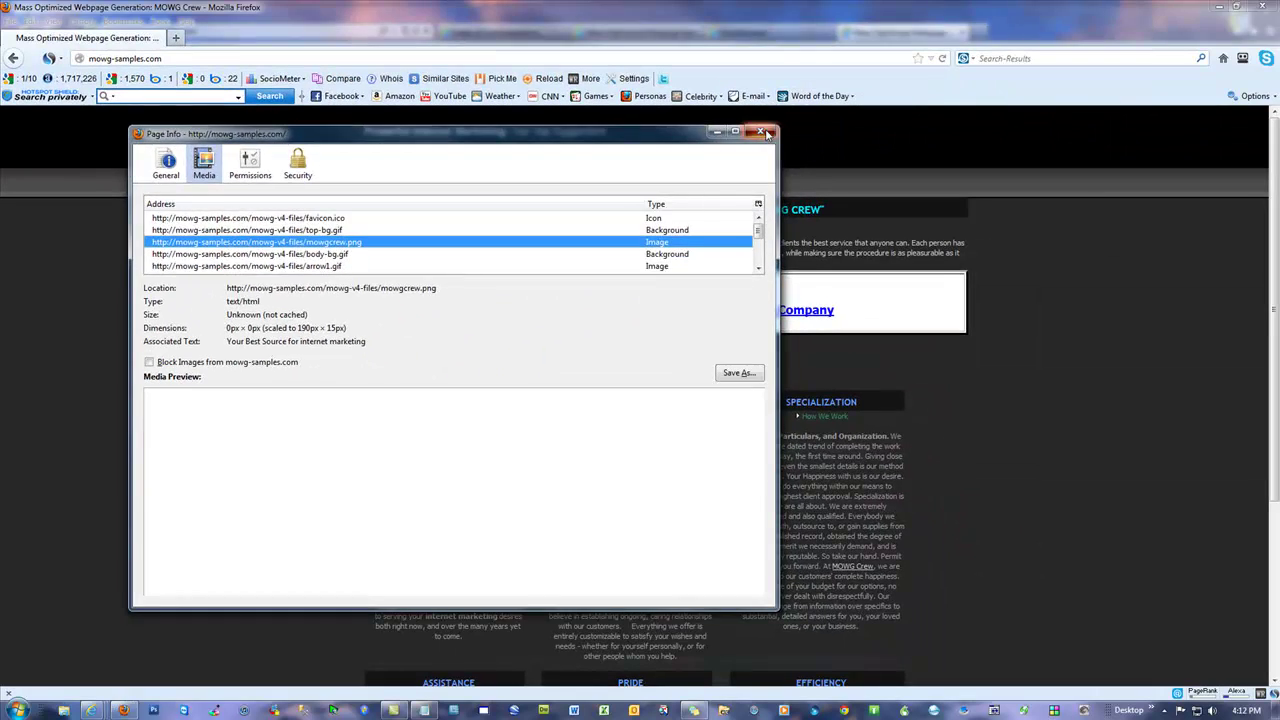
click(762, 133)
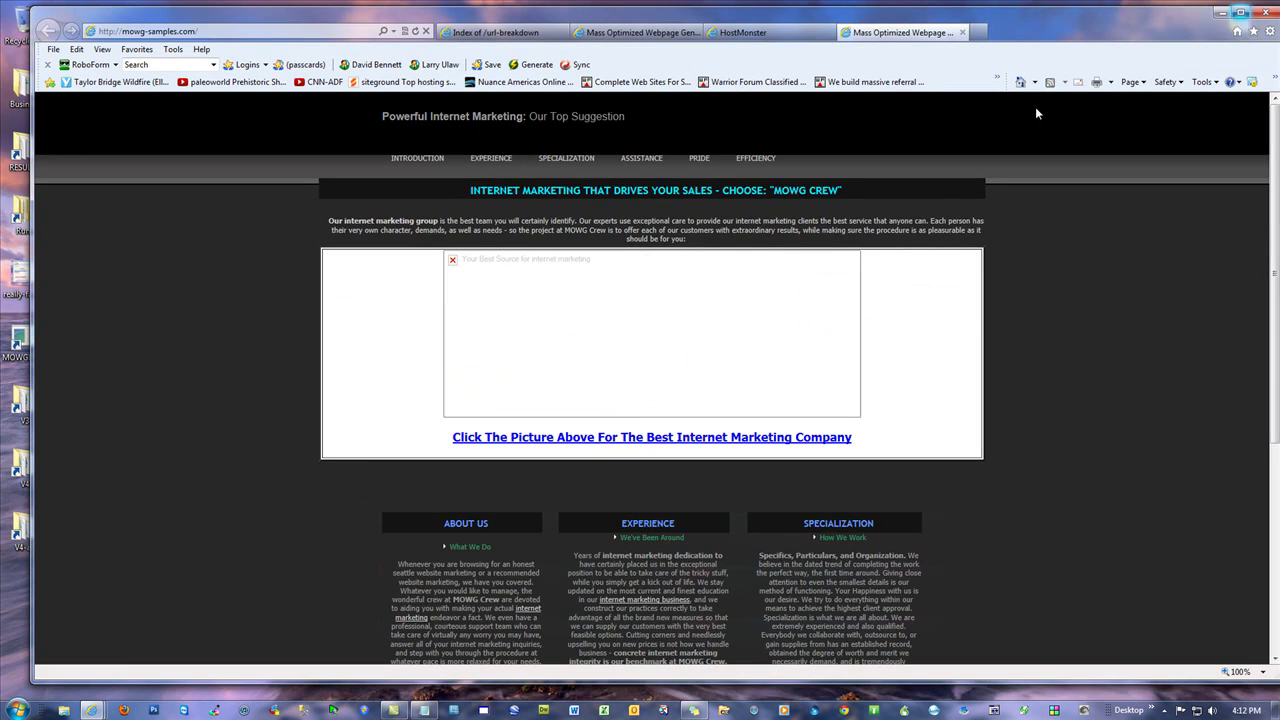
- Close the remaining browser window and open the mowg-v4-files folder inside the desktop's V4-alt folder
click(1265, 13)
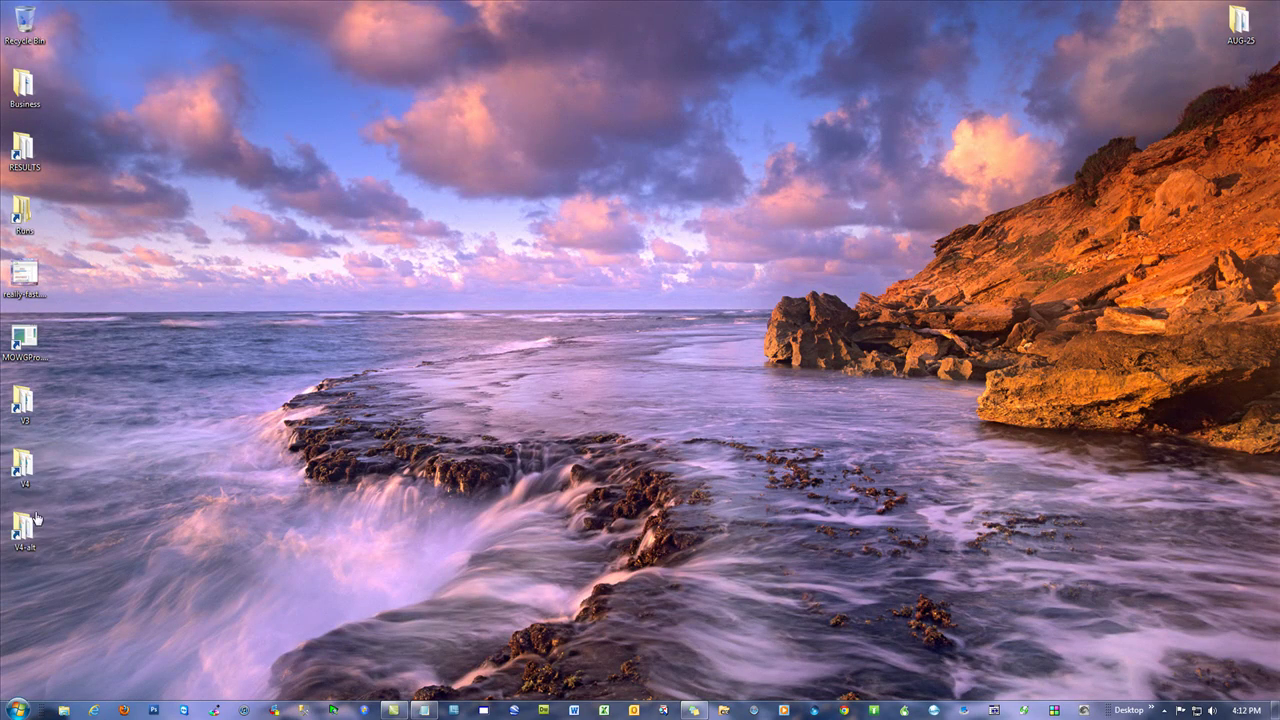
double_click(23, 464)
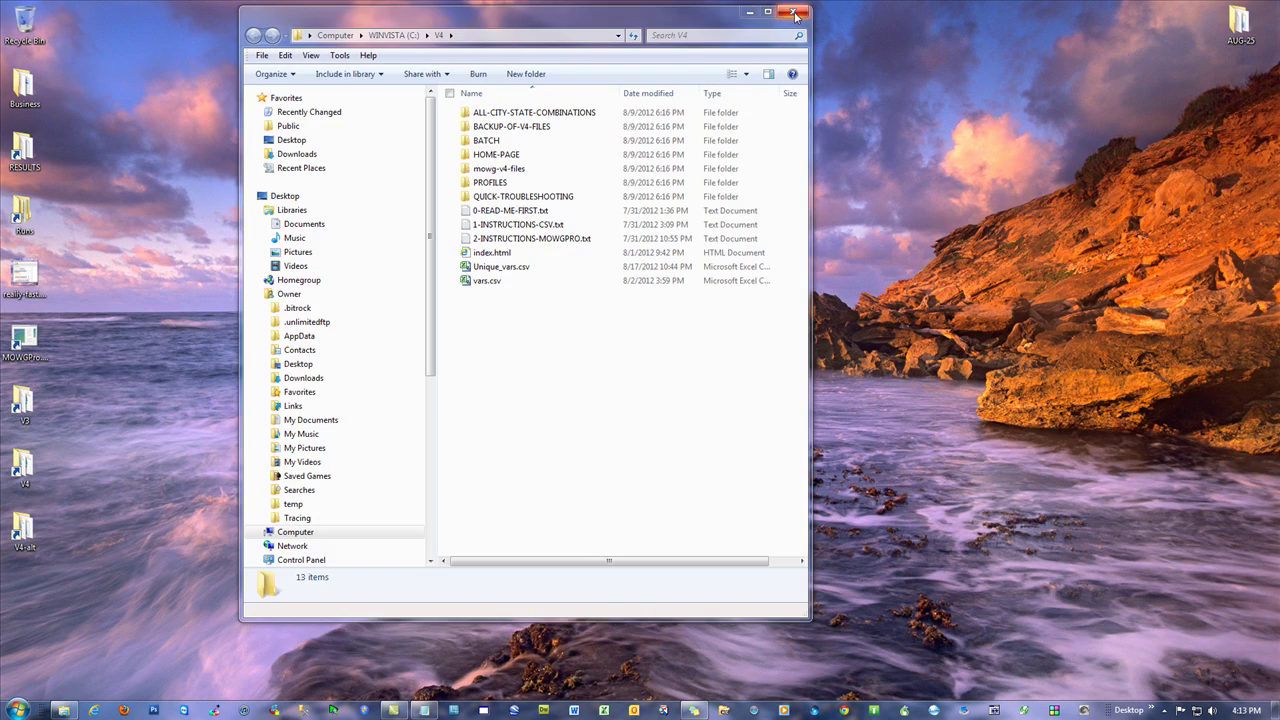
click(793, 12)
click(23, 530)
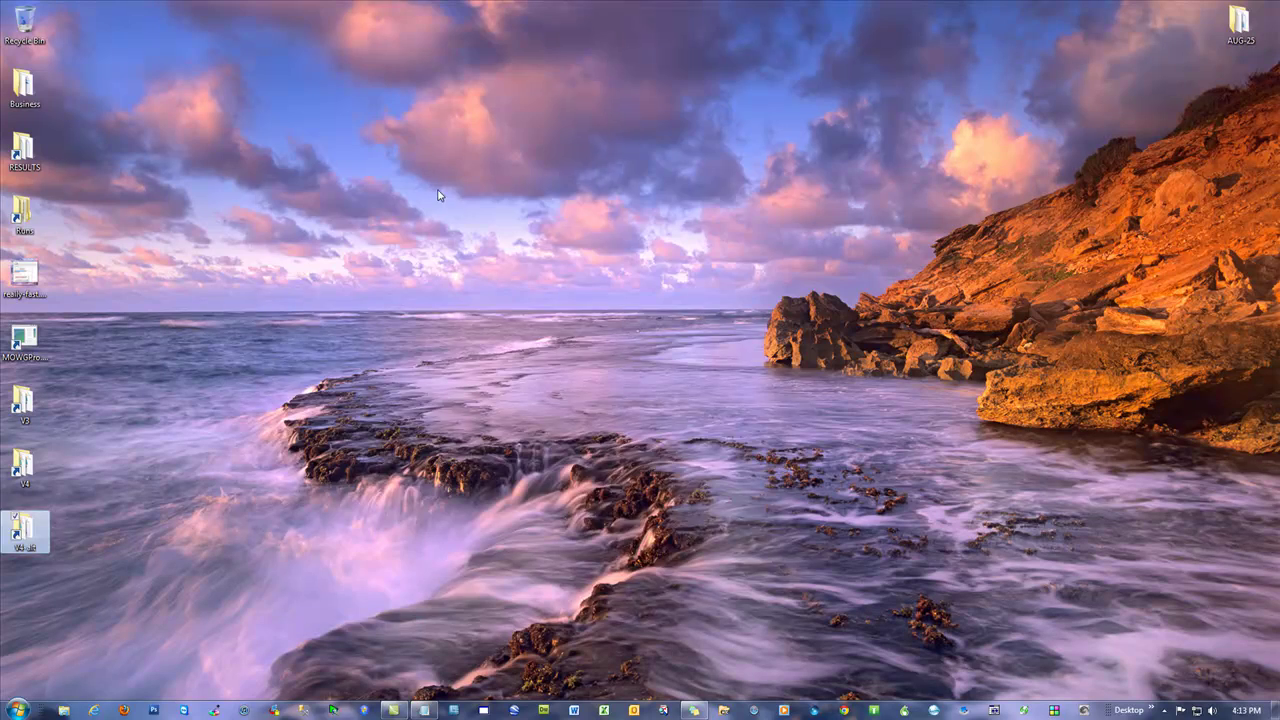
key(Return)
double_click(499, 158)
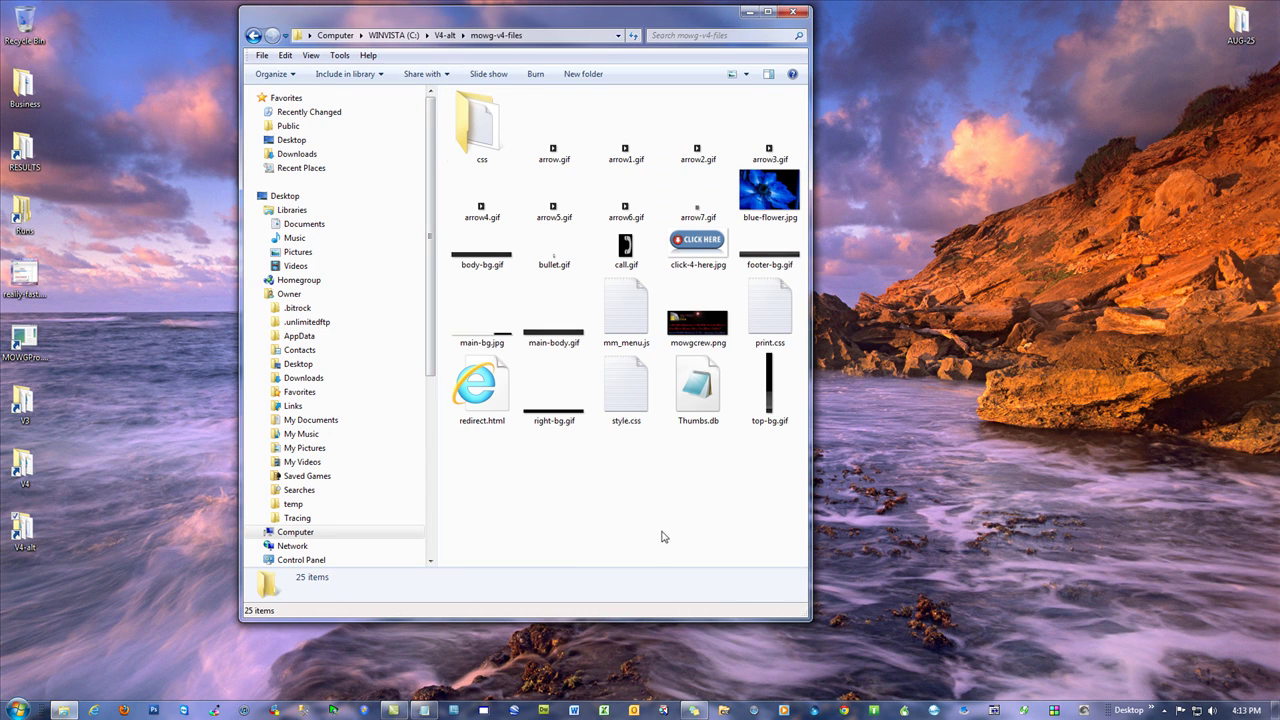
- Rename the image mowgcrew.png in the mowg-v4-files folder as mowg-crew.png
right_click(704, 322)
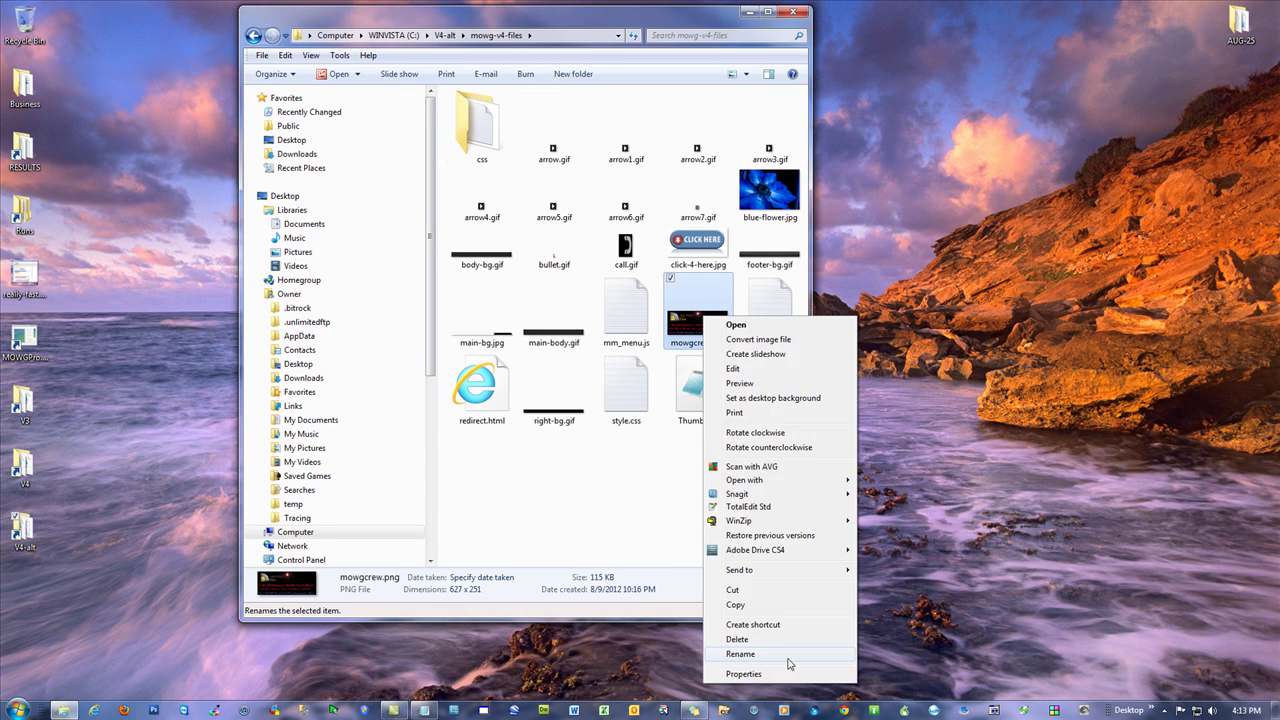
click(740, 655)
key(Left)
key(Right)
key(Right)
key(Right)
key(Right)
text(-)
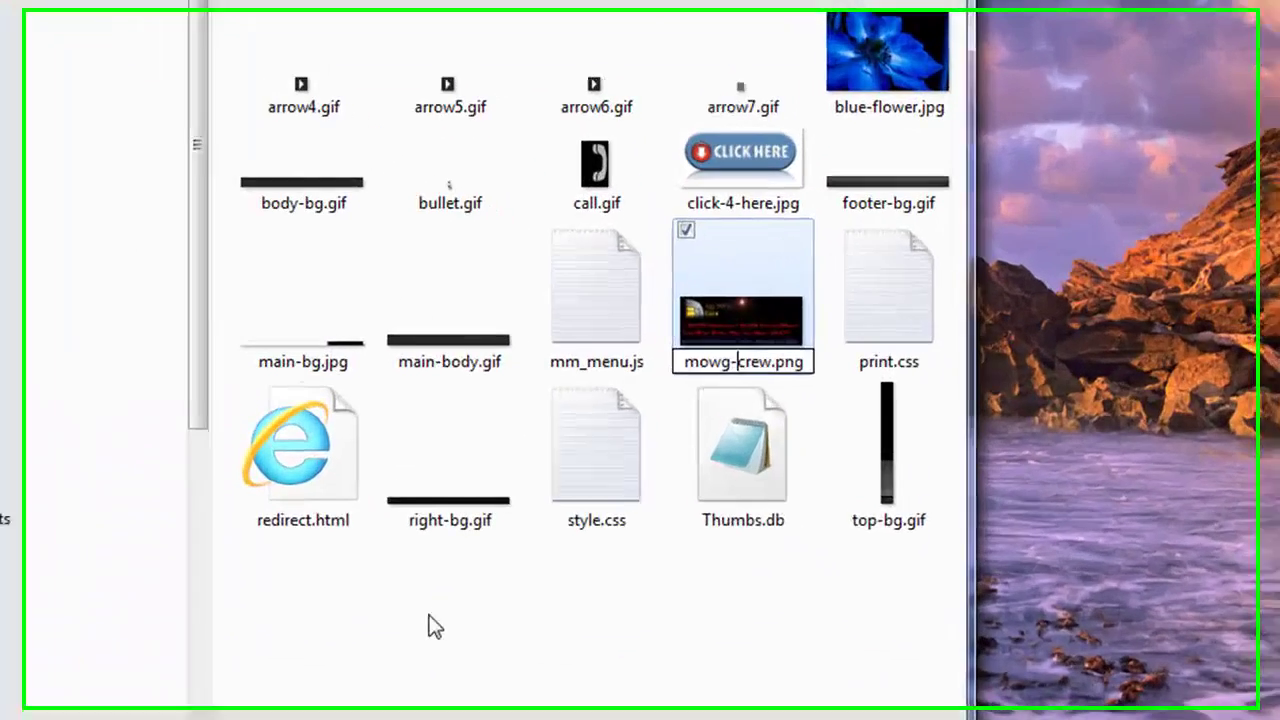
click(548, 646)
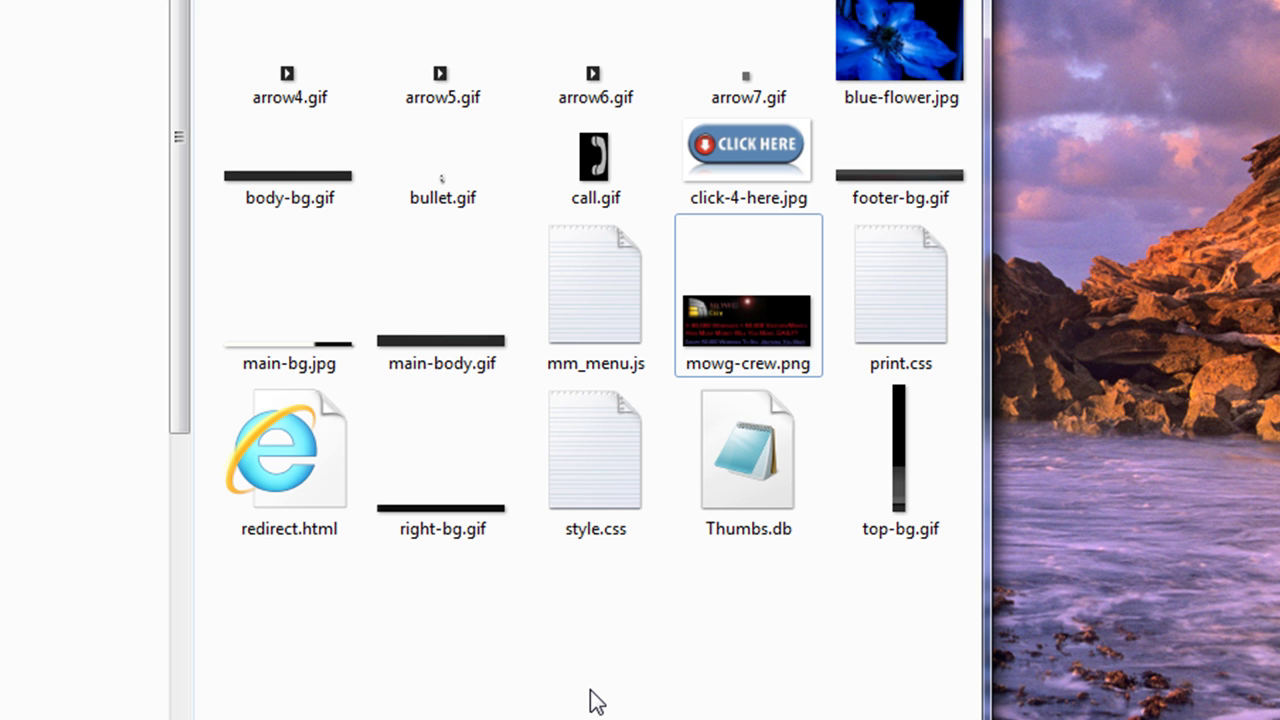
- Edit the name of mowg-crew.png to add spaces after the hyphen and on both sides of the dot
right_click(748, 320)
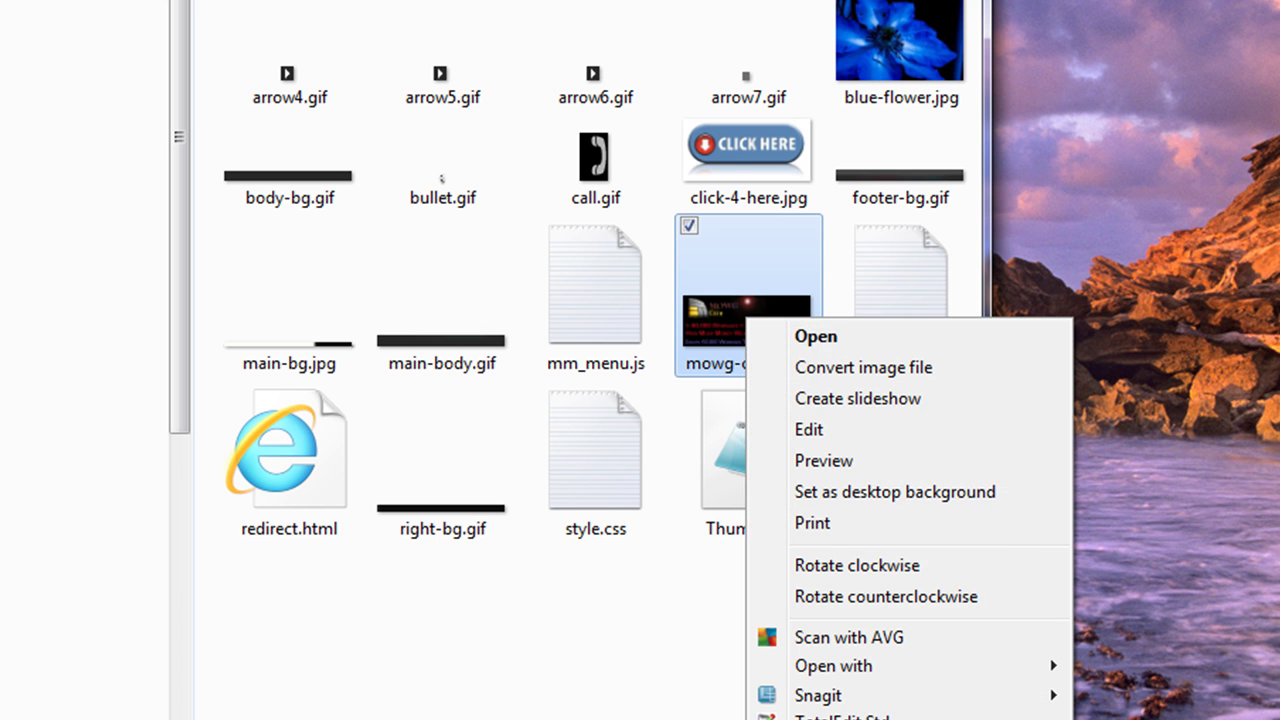
key(m)
key(Home)
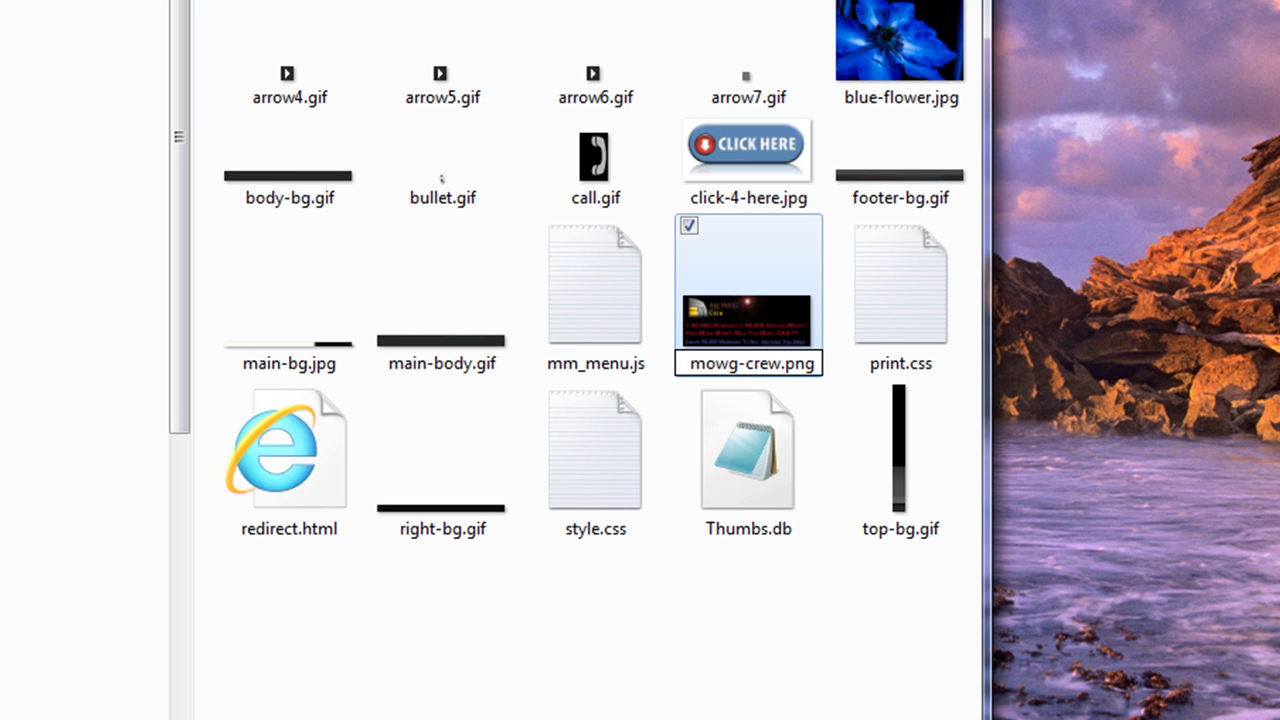
key(Right)
key(Right)
key(Right)
key(Right)
key(Delete)
text(-)
key(Left)
key(Left)
key(BackSpace)
key(Right)
key(Right)
key(Right)
key(Right)
key(Right)
key(Right)
key(Right)
key(Right)
key(Right)
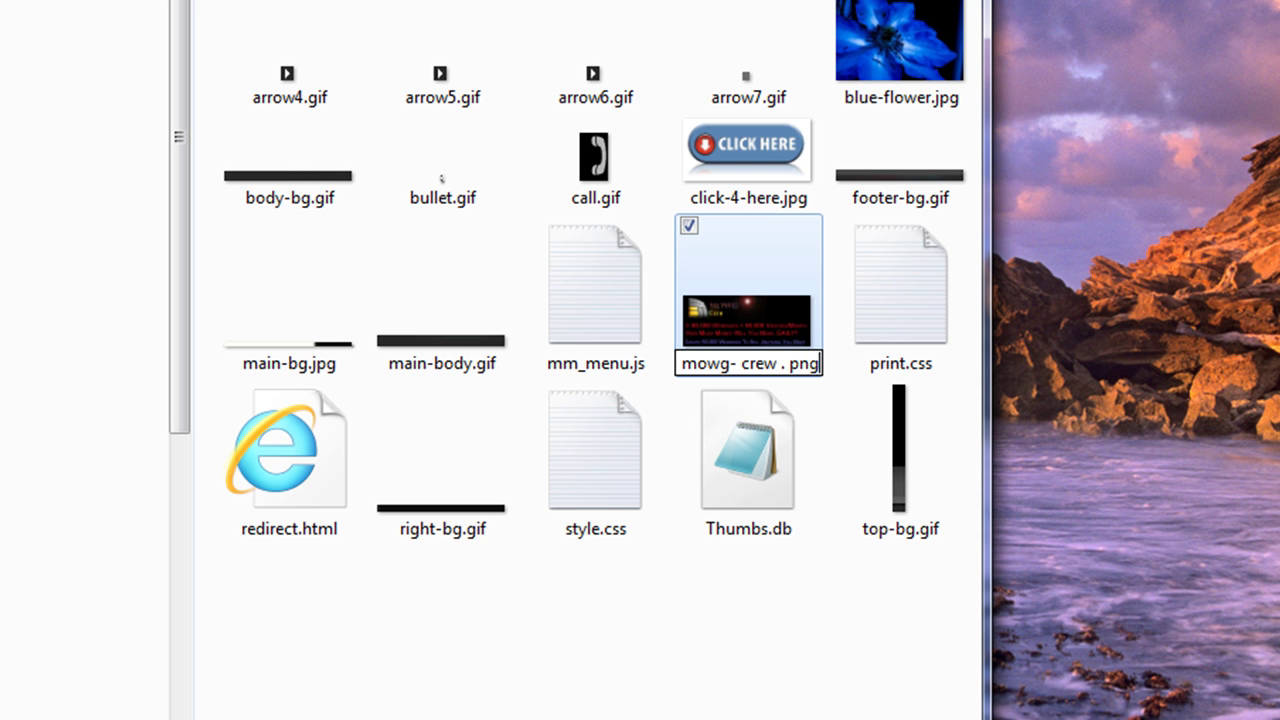
- Remove the added spaces so the image is named mowg-crew.png, and finish the renaming
key(Left)
key(Left)
key(Left)
key(BackSpace)
key(Left)
key(BackSpace)
key(Left)
key(Left)
key(Left)
key(Left)
key(BackSpace)
key(Left)
key(Home)
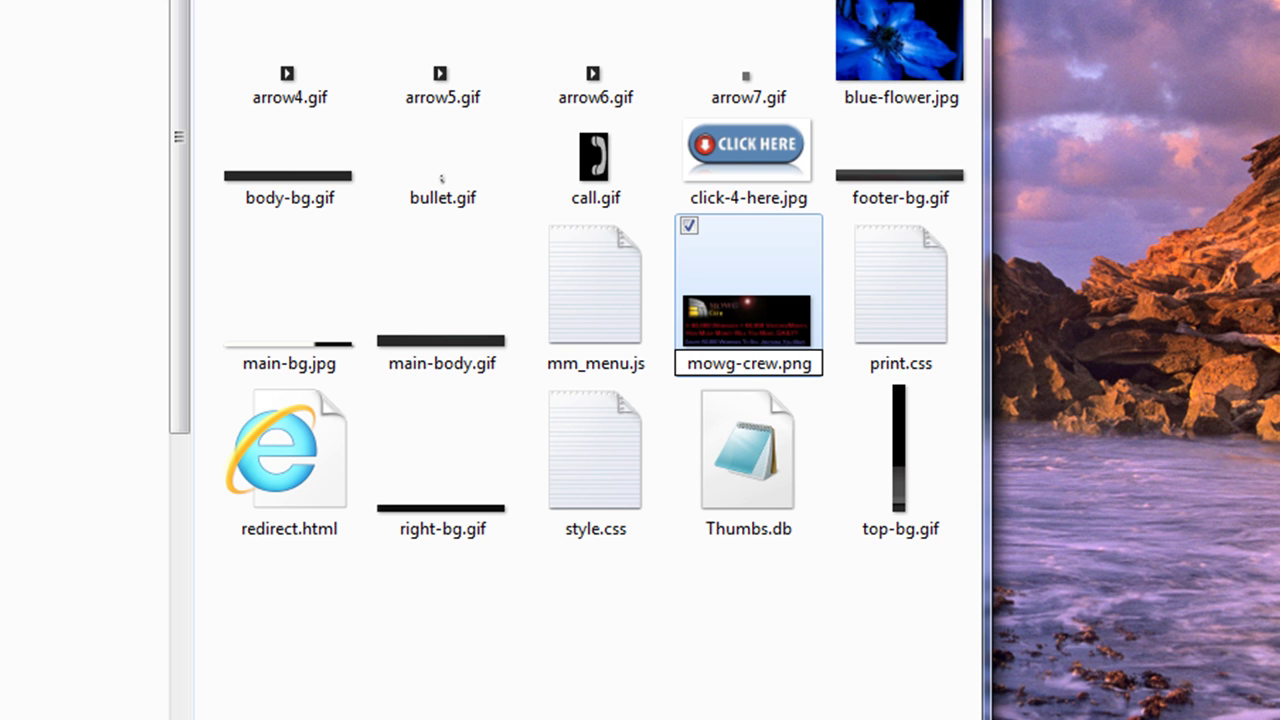
click(777, 708)
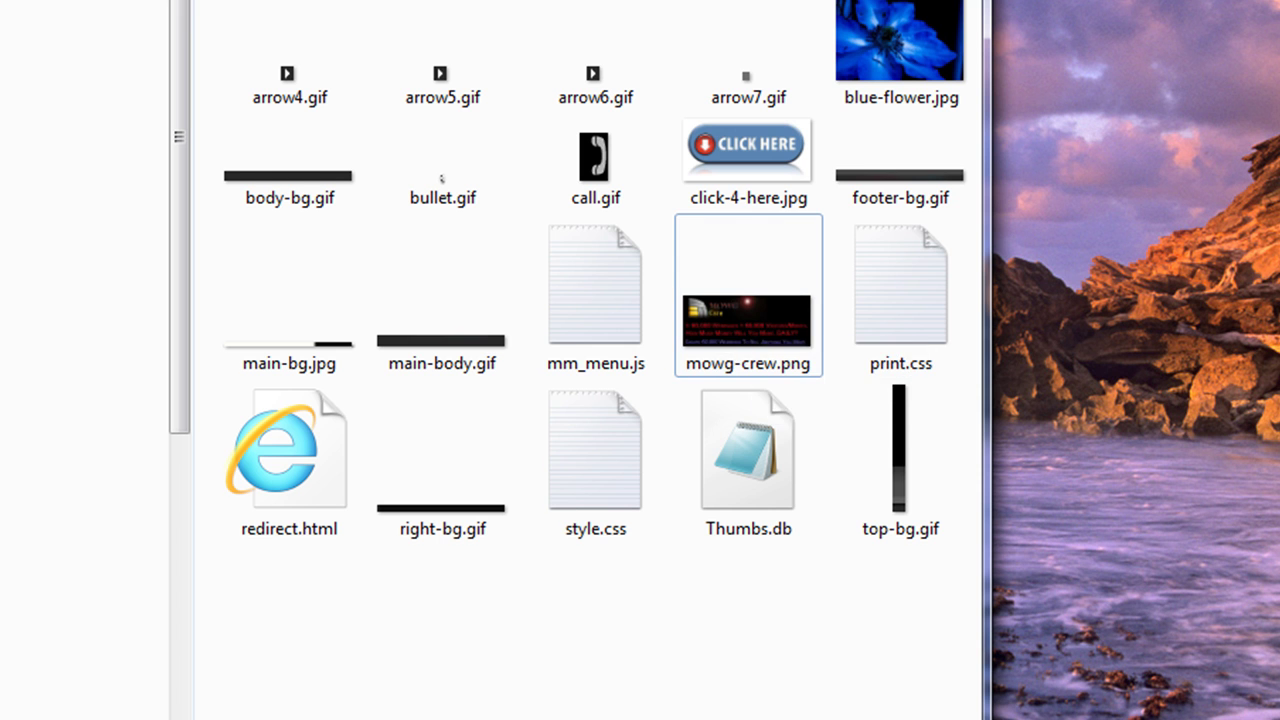
- Open the variables spreadsheet in the V4-alt folder and enter mowgcrew.png in cell A2 under var4000
key(alt+Left)
double_click(290, 205)
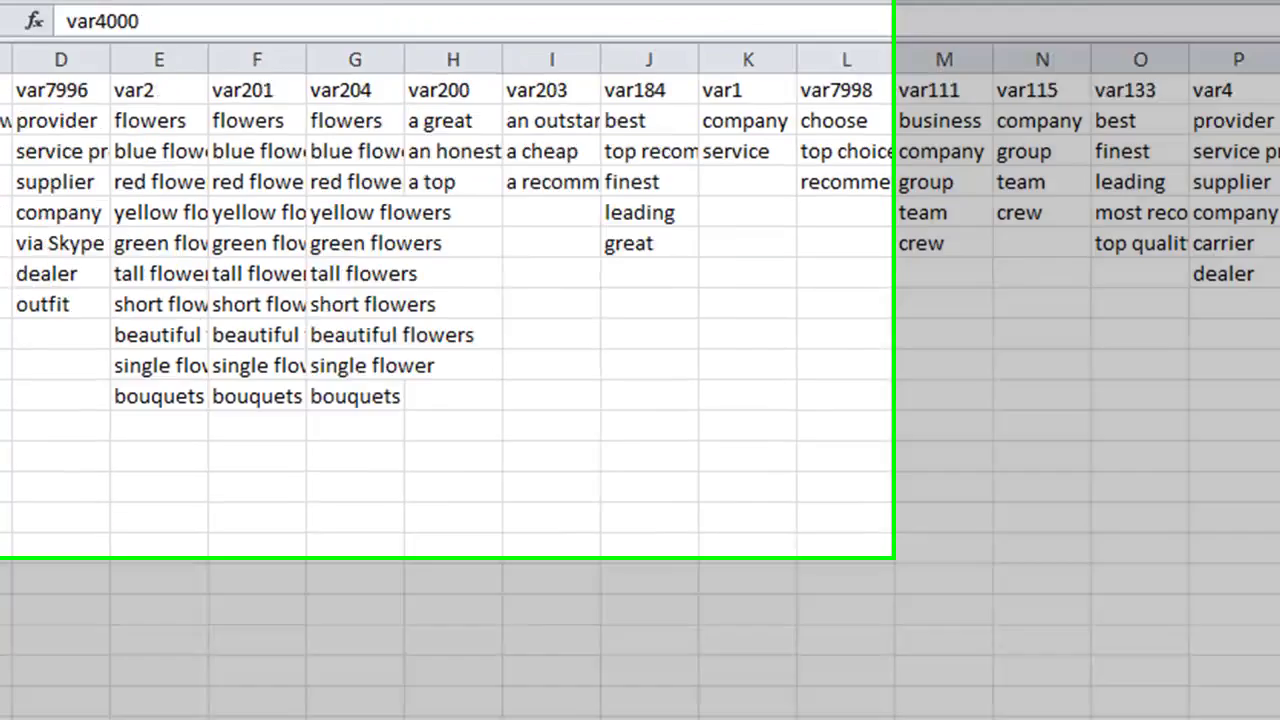
click(90, 248)
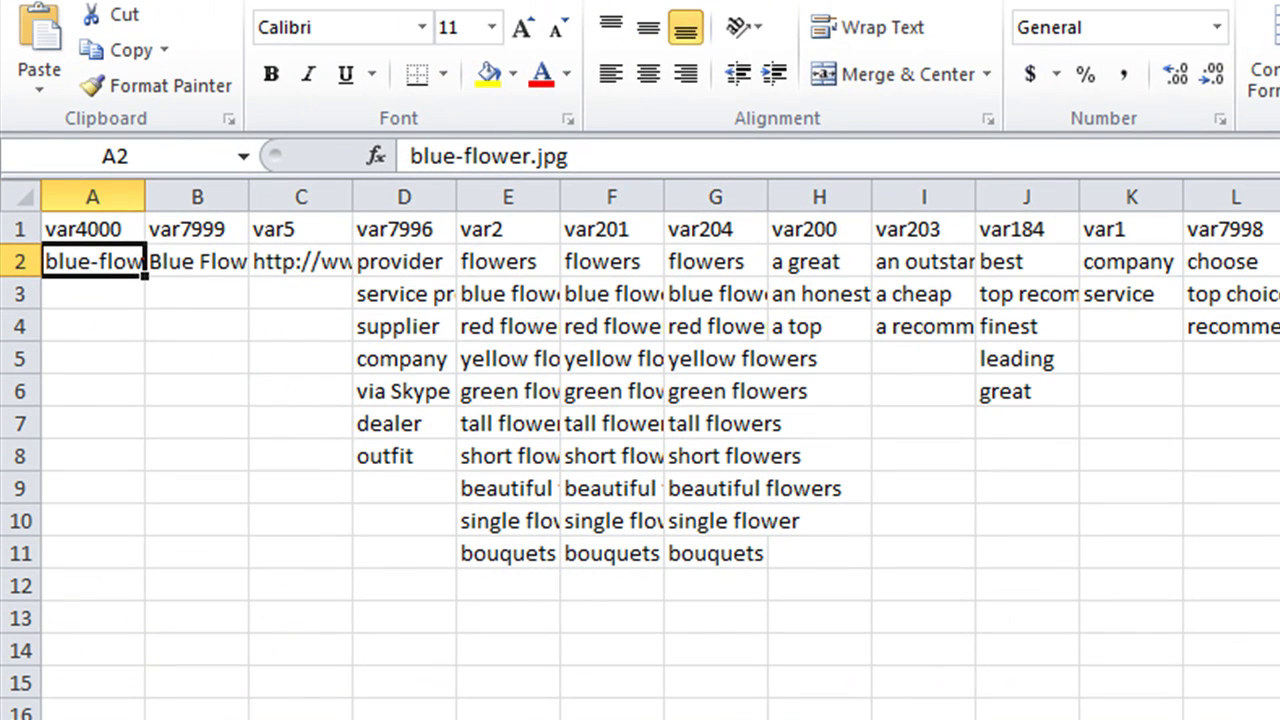
text(mowgc)
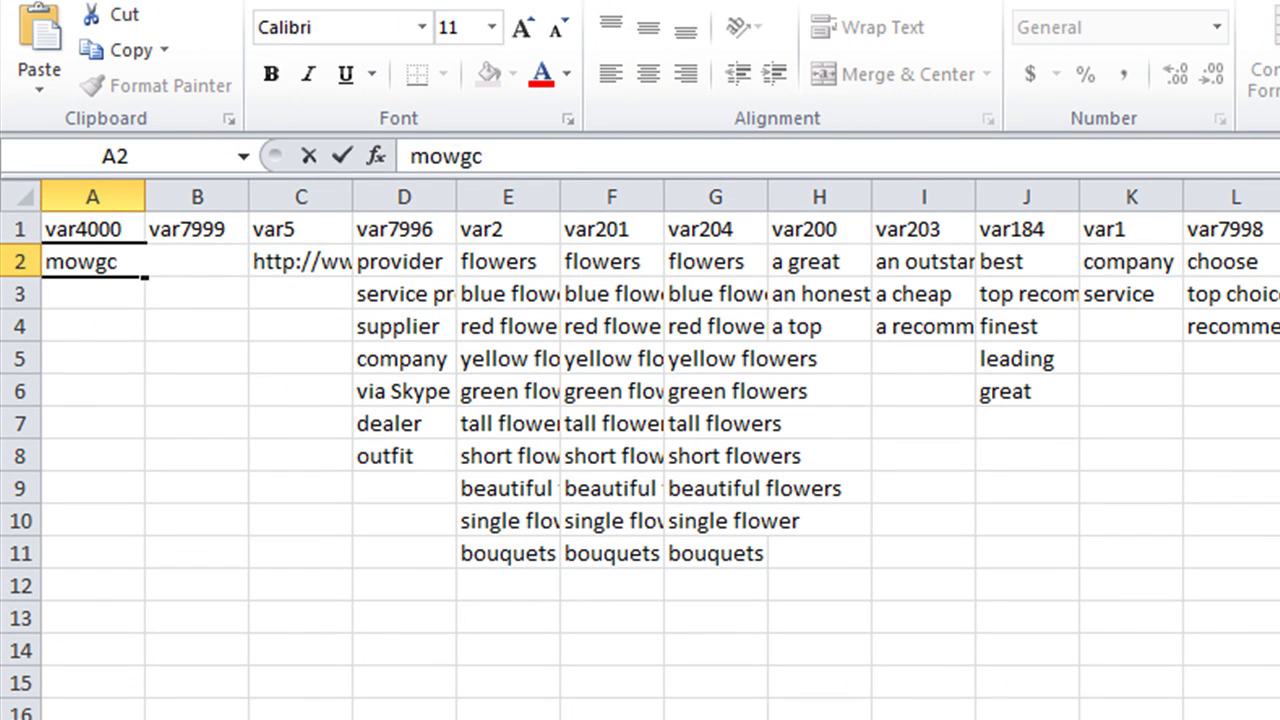
text(rew.png)
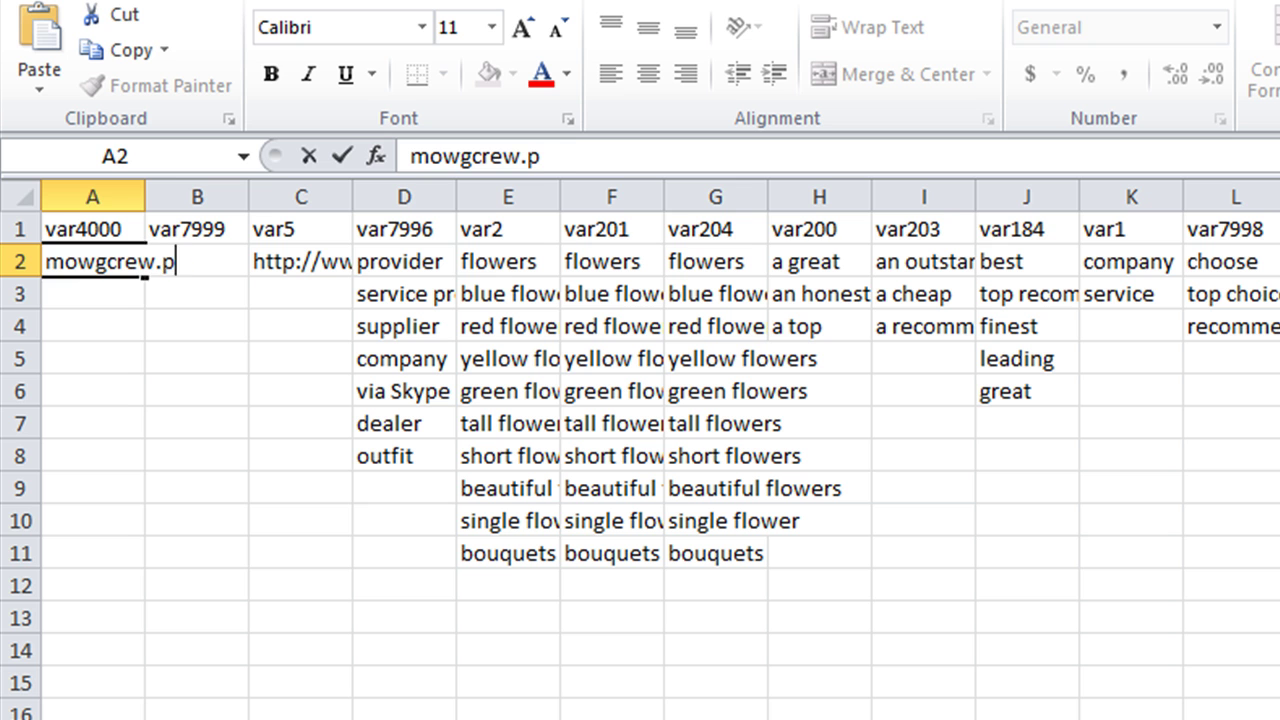
- Change the extension of the image name in cell A2 to uppercase PNG
click(88, 258)
drag(530, 157, 565, 157)
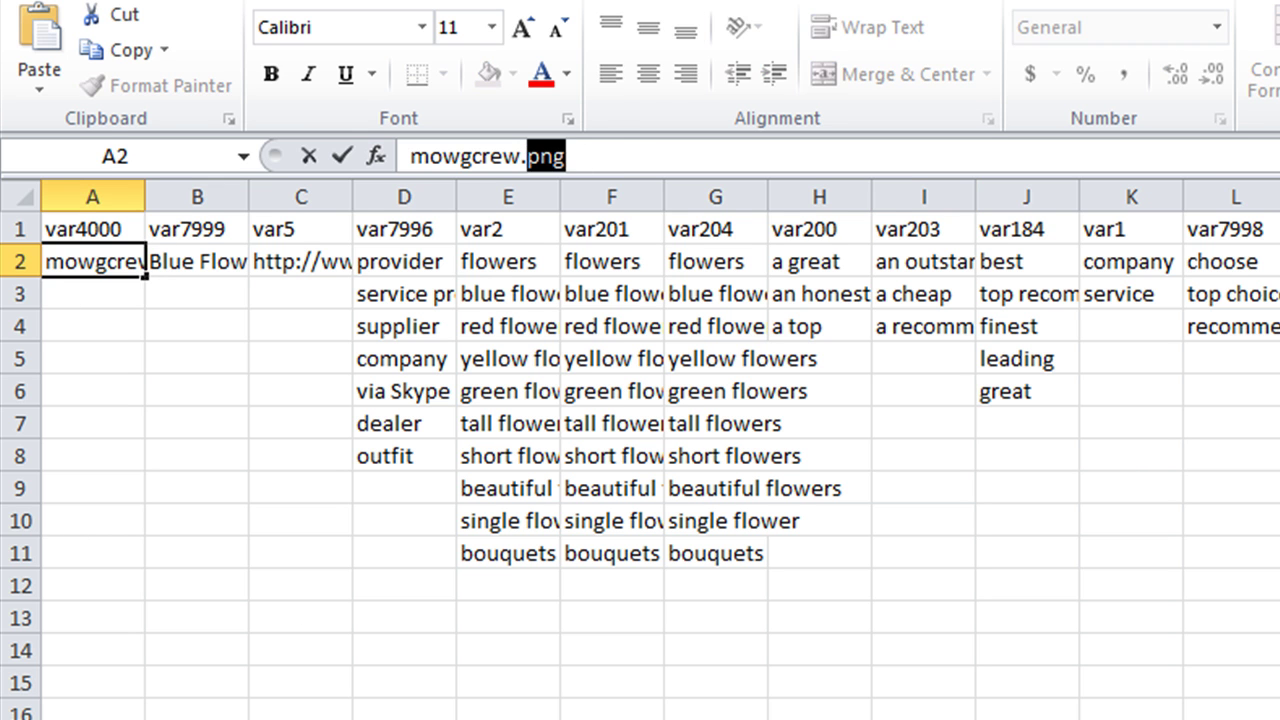
text(PNG)
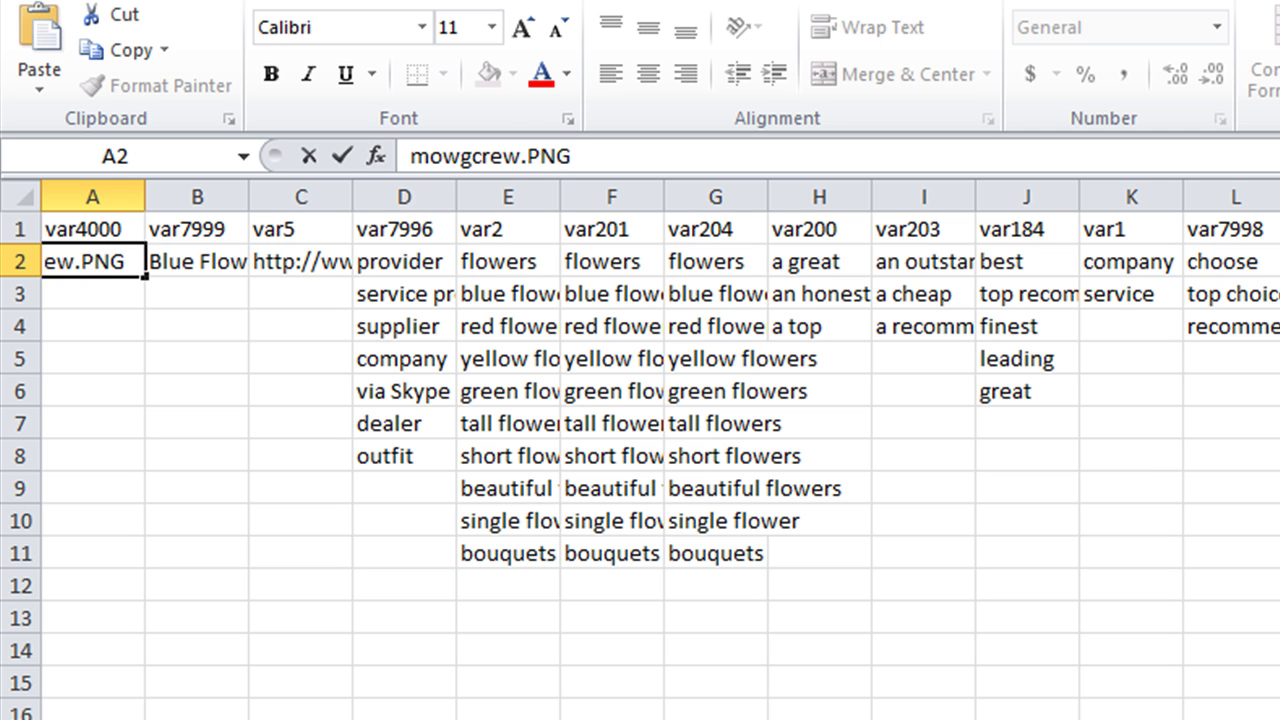
click(94, 368)
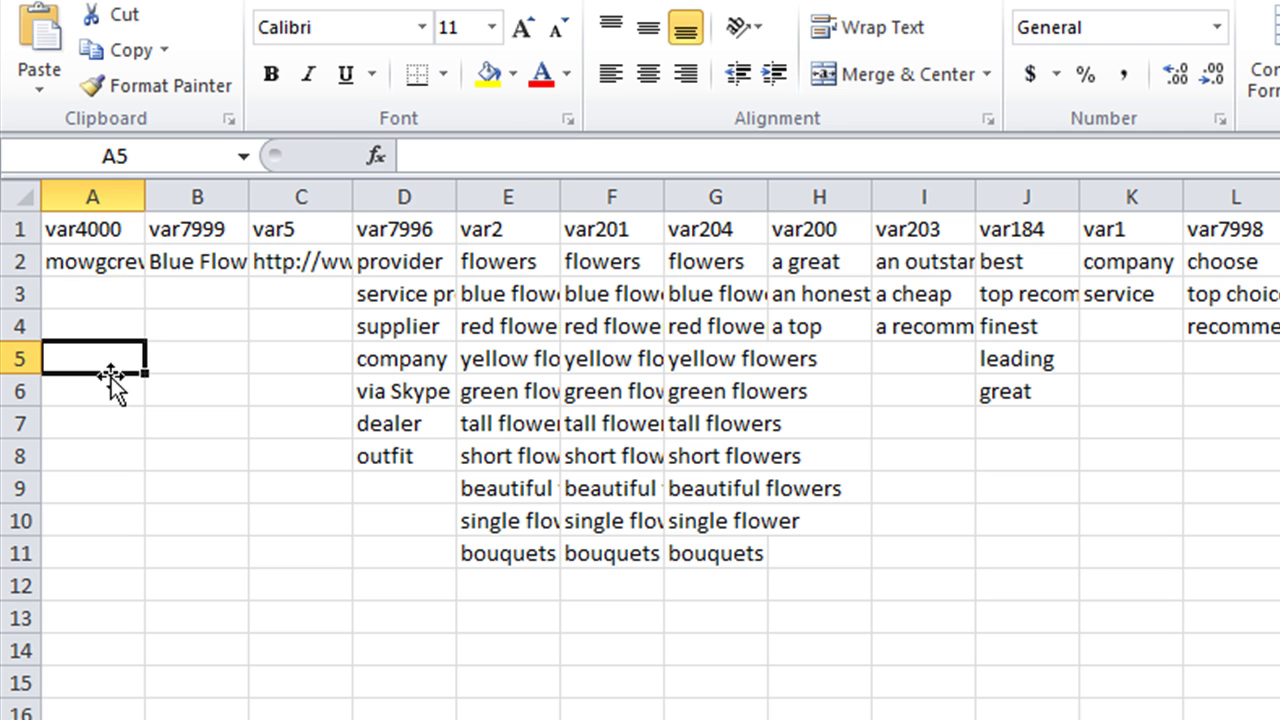
- Replace the uppercase extension in cell A2 so the image name reads mowgcrew.png
click(79, 263)
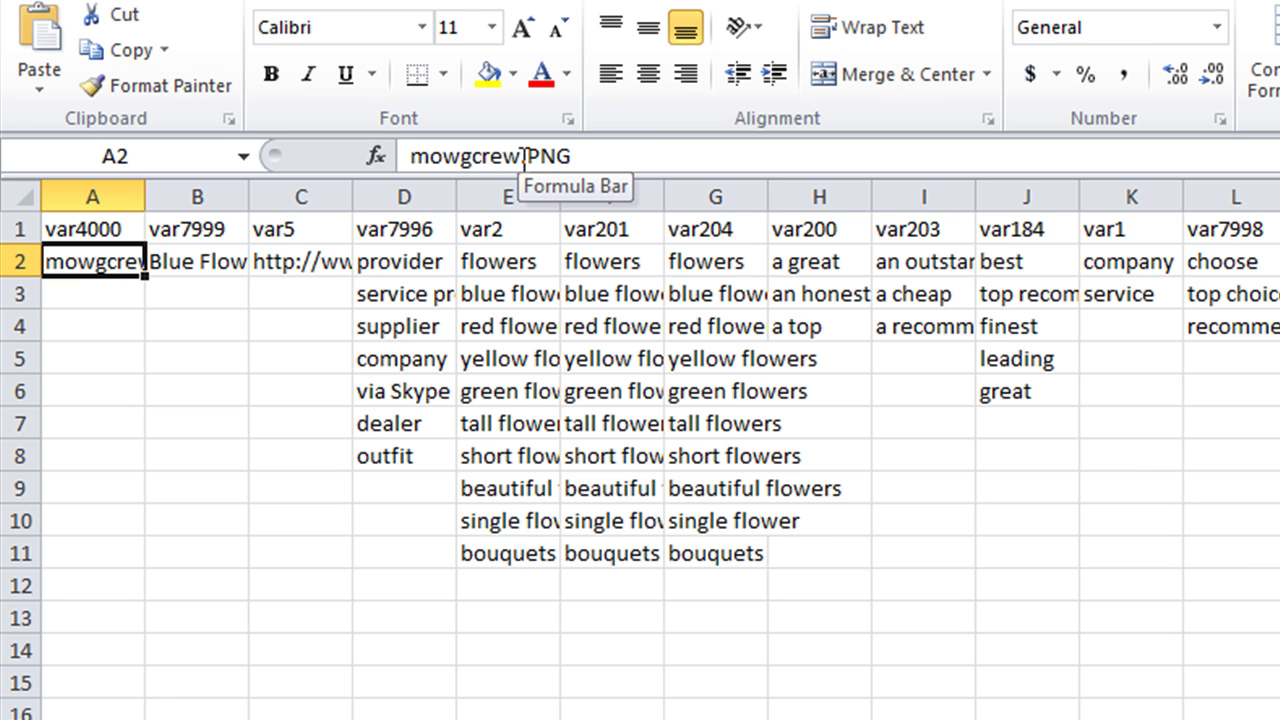
drag(522, 157, 572, 157)
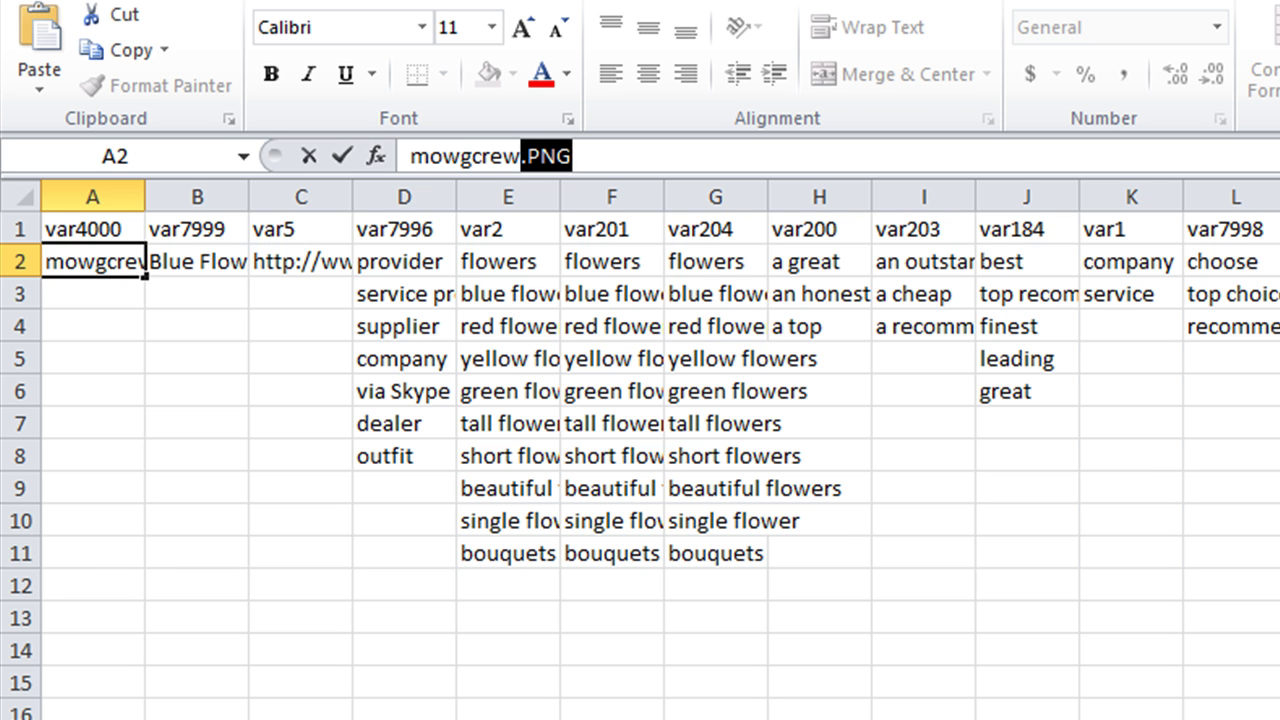
key(BackSpace)
text(png)
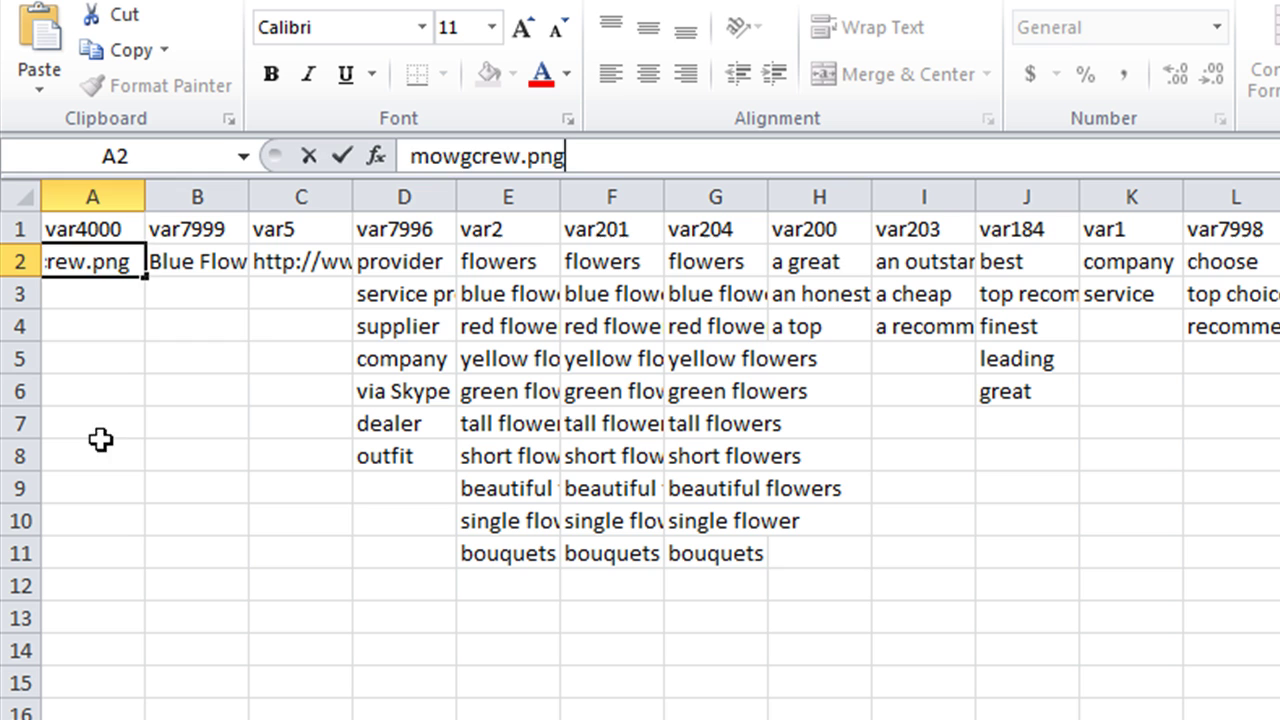
click(244, 362)
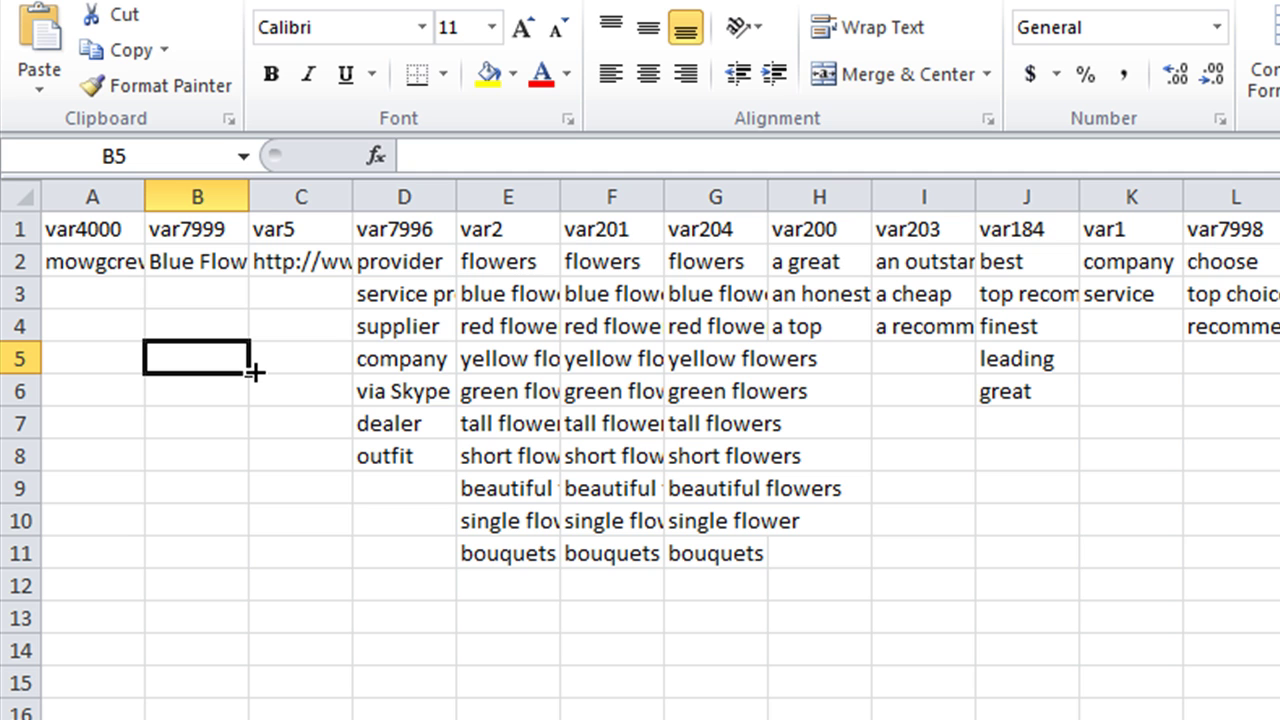
- Capitalize the C in cell A2 so the image name reads mowgCrew.png, and reselect the cell to check it
click(92, 264)
click(470, 157)
key(BackSpace)
text(C)
click(1131, 719)
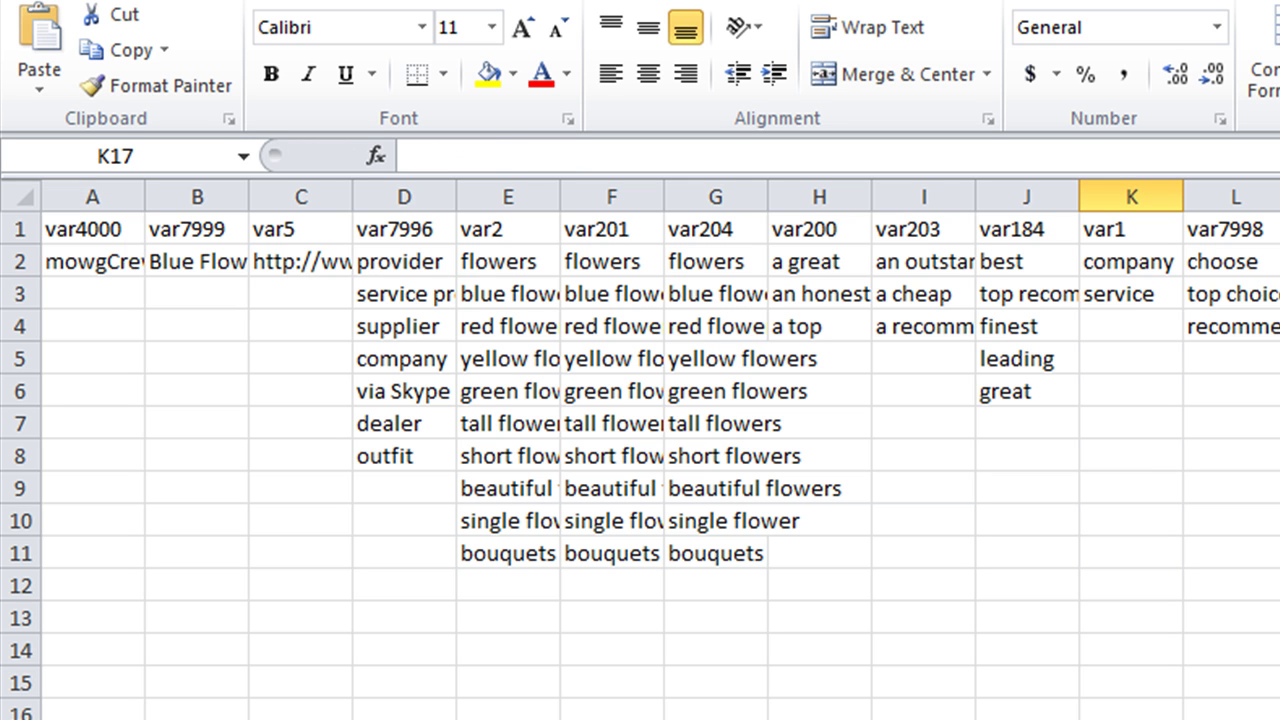
click(104, 256)
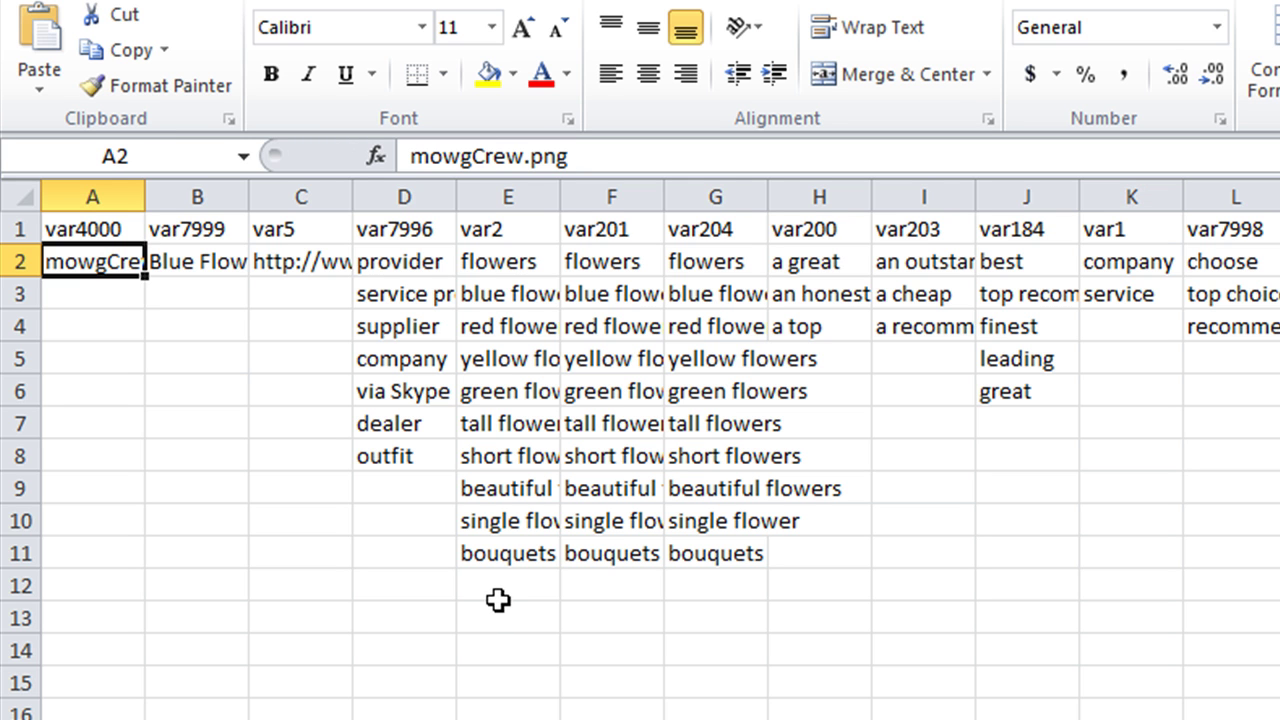
- Change the capital C in cell A2 to lowercase so the image name reads mowgcrew.png
click(474, 156)
key(Delete)
text(c)
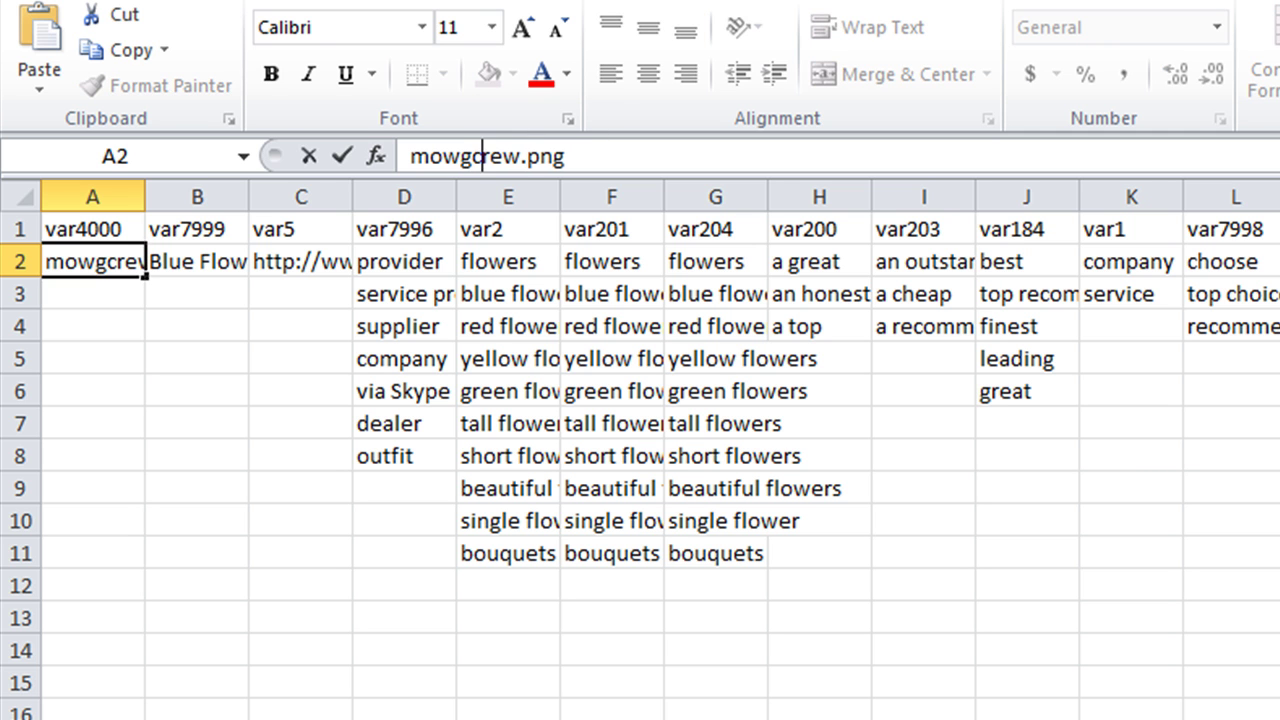
click(180, 387)
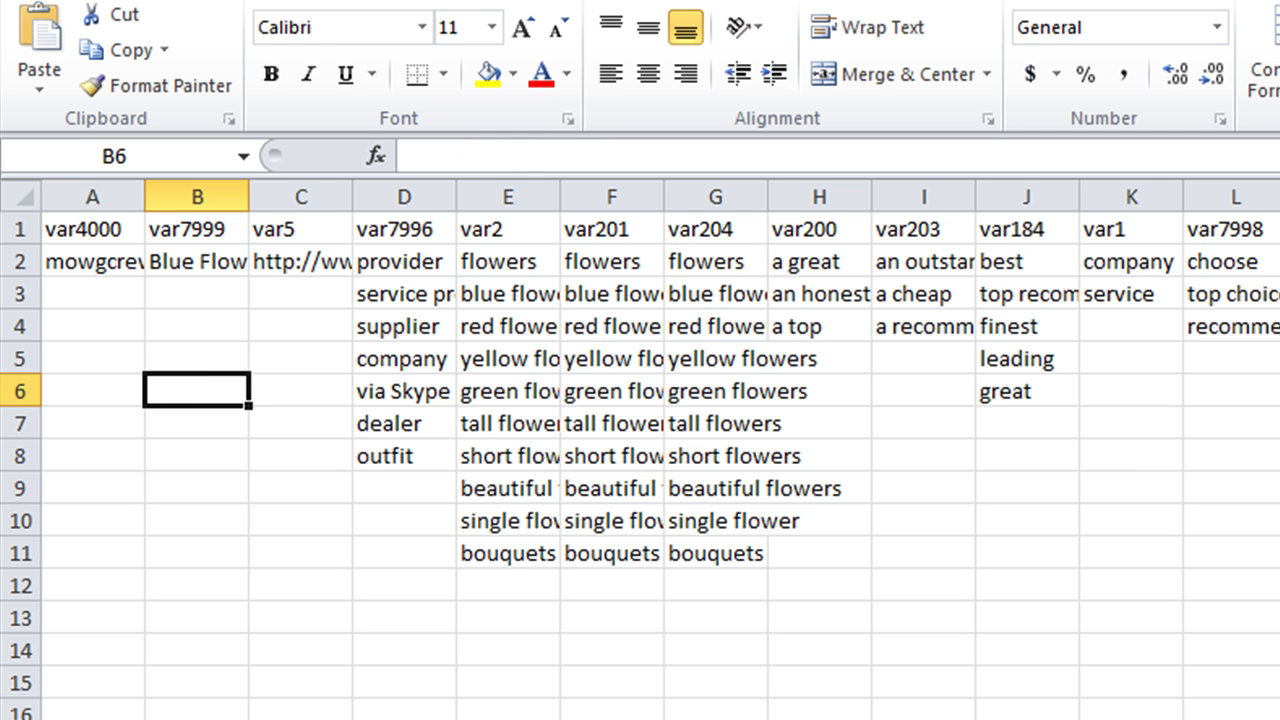
- Save the variables spreadsheet over the existing vars.csv in the V4-alt folder and close it without saving again
key(F12)
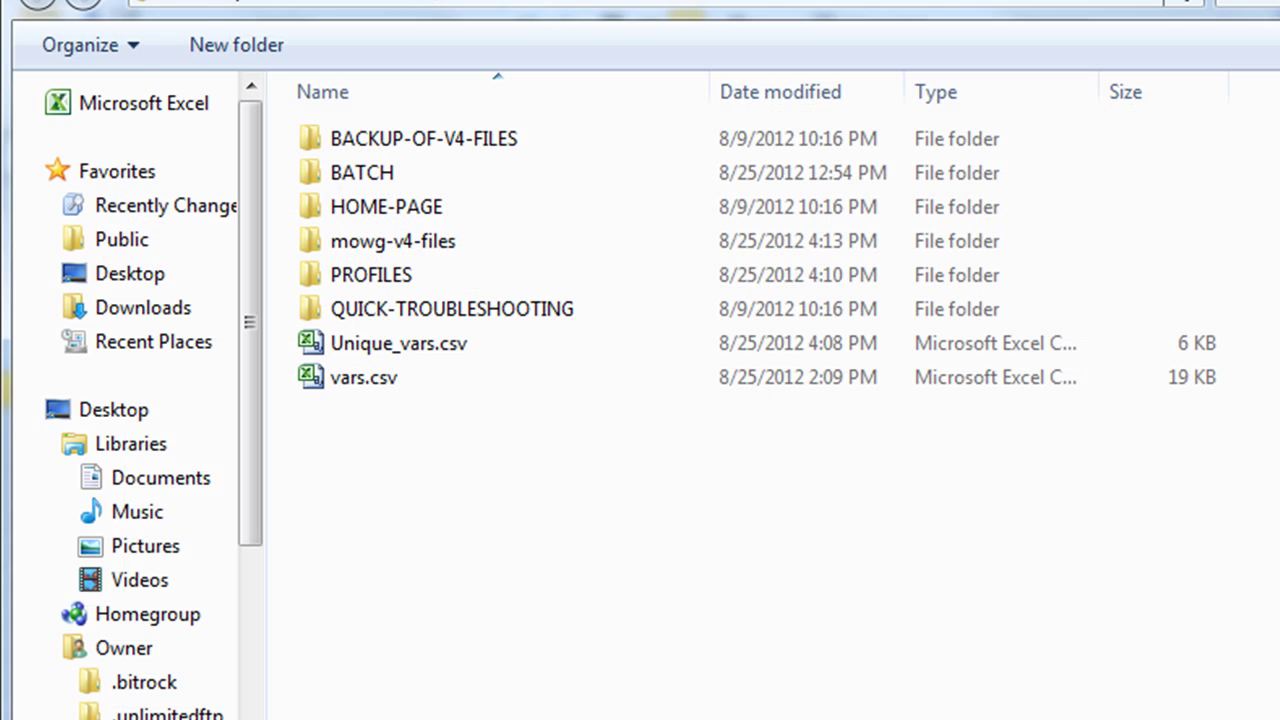
key(Return)
key(Return)
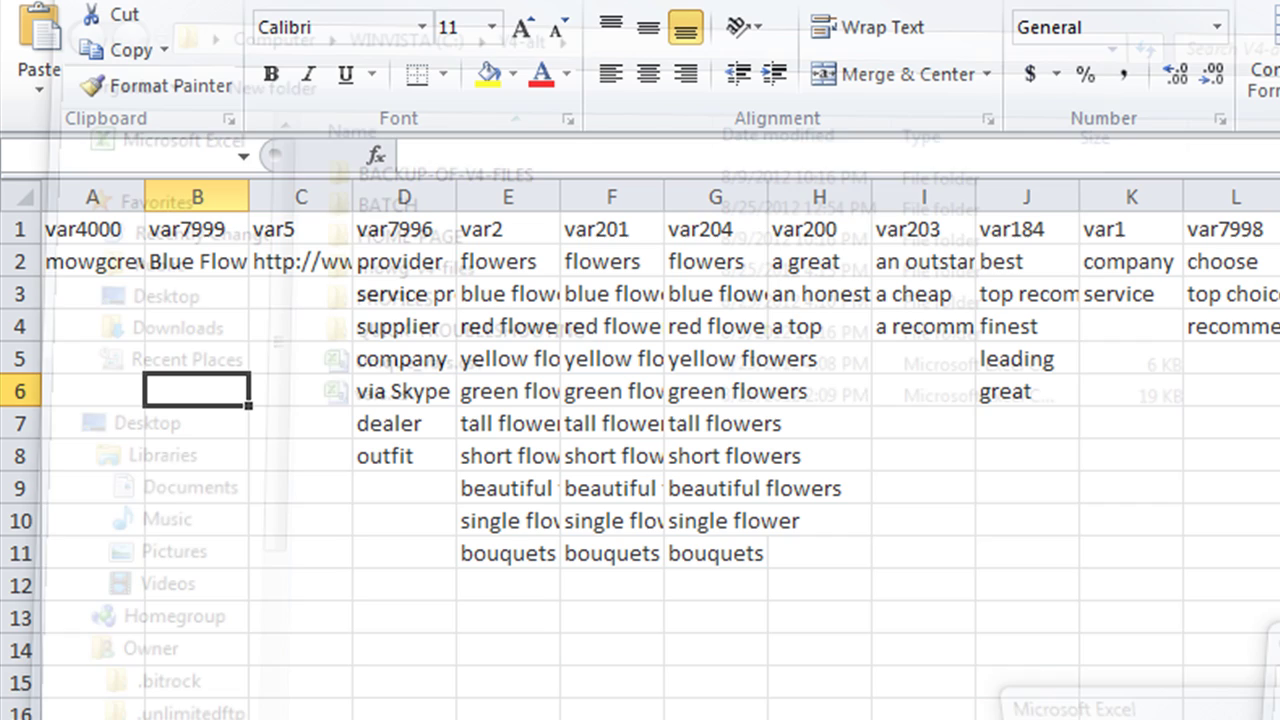
key(n)
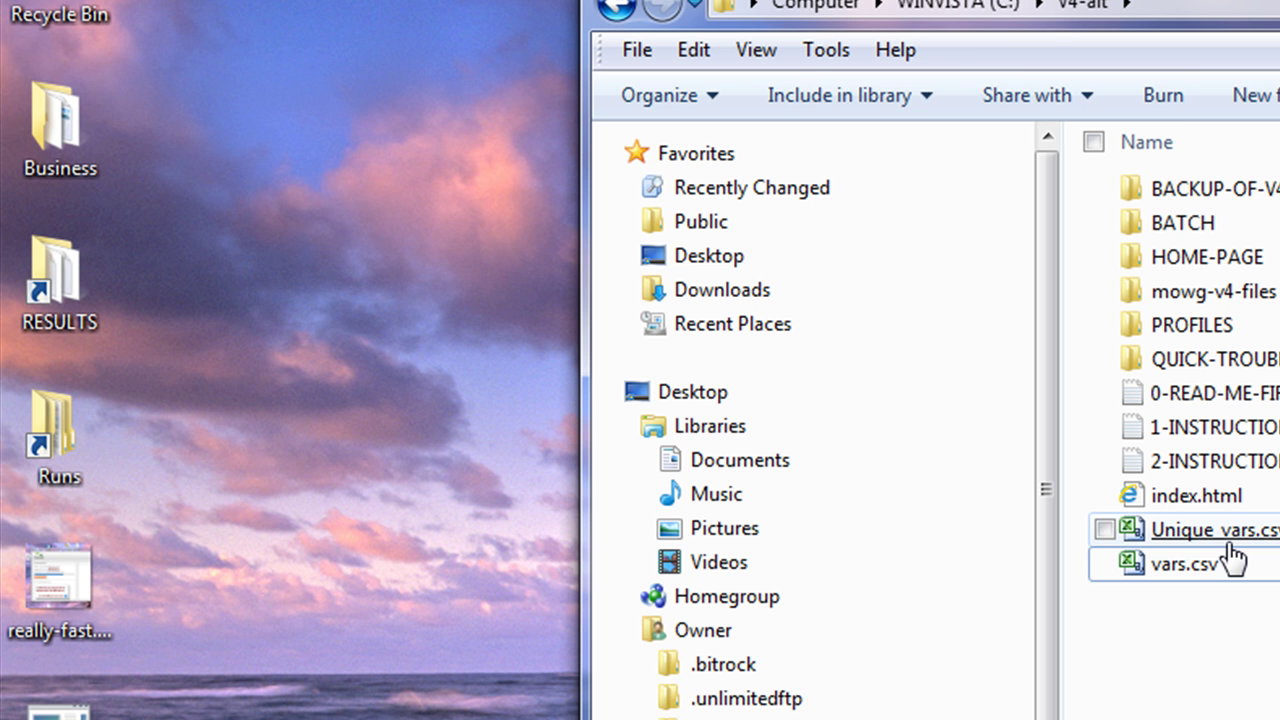
- Rename mowg-crew.png in the mowg-v4-files folder to mowgcrew.png by removing the hyphen
double_click(1192, 290)
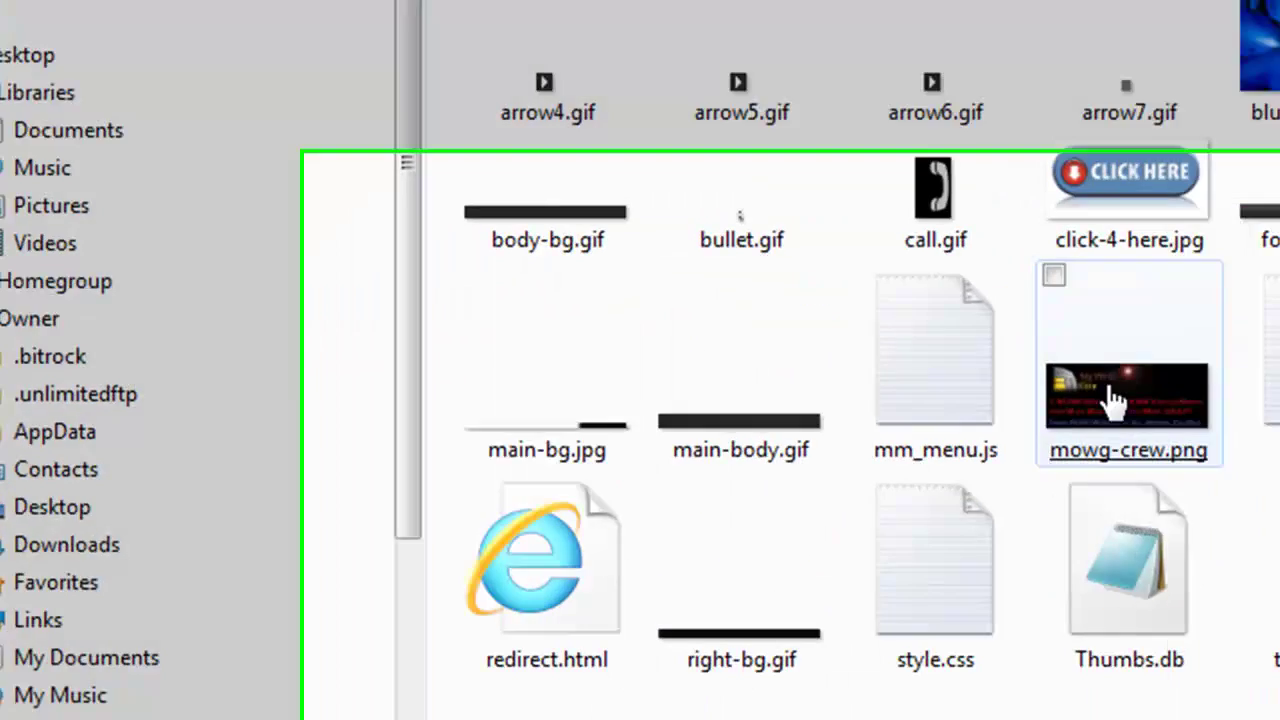
right_click(840, 245)
key(m)
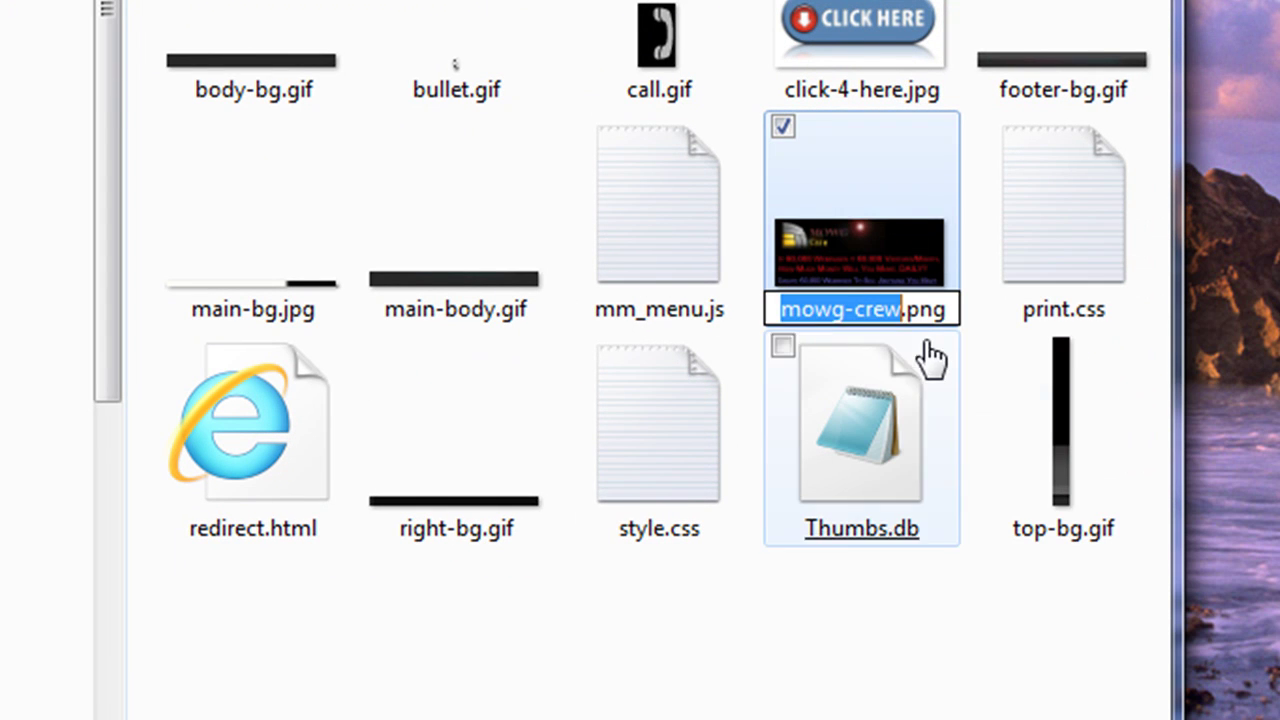
click(860, 309)
key(BackSpace)
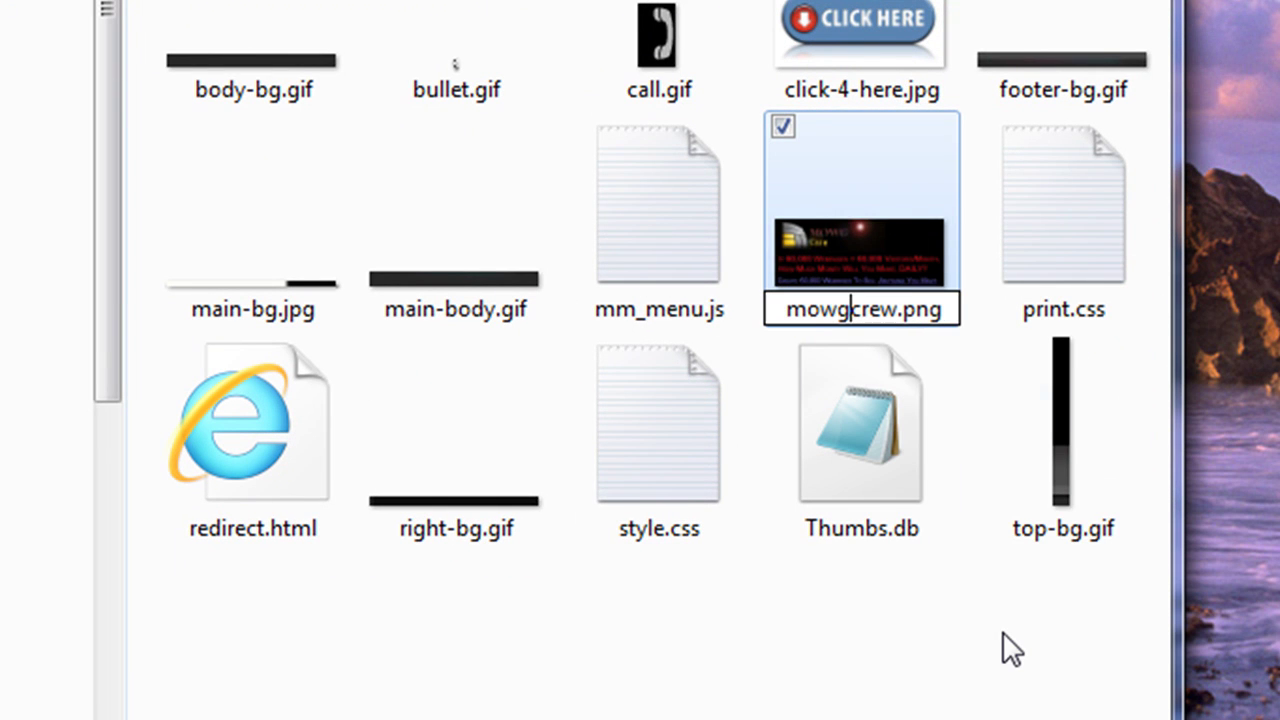
click(708, 702)
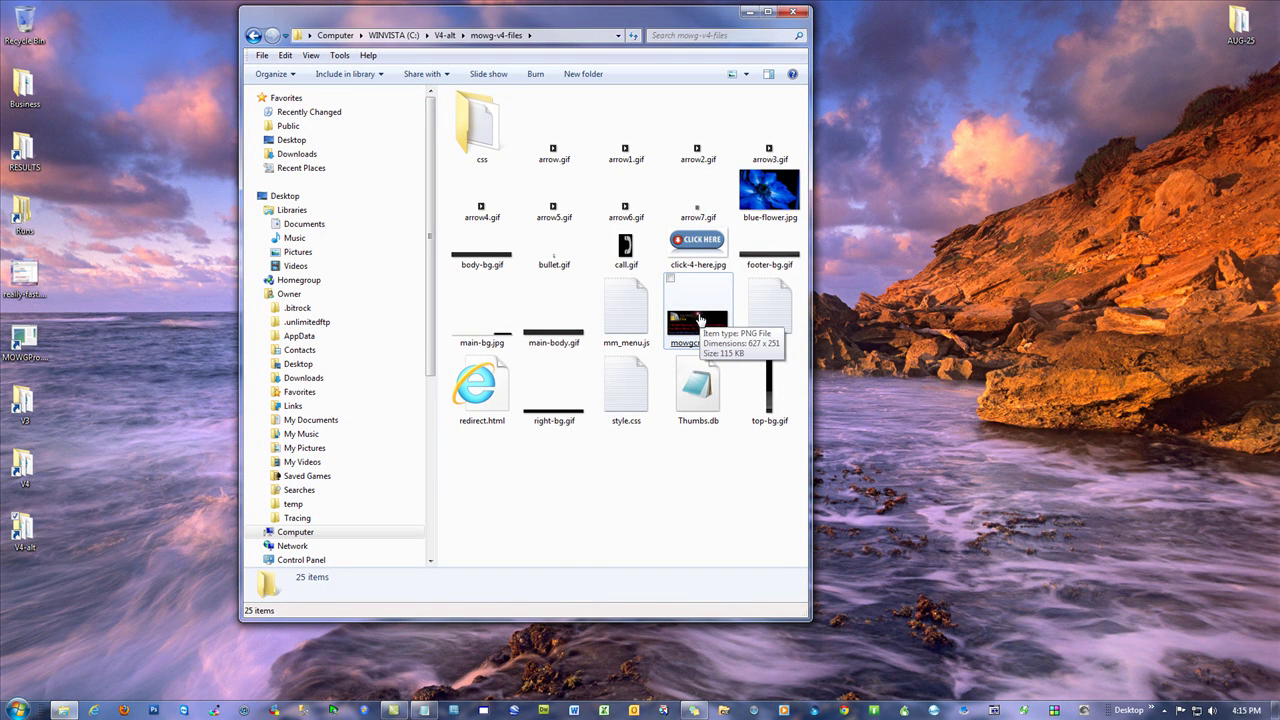
- Go back to the V4-alt folder, switch to MOWG Professional, and load the saved profile for the betting-systems site
click(446, 37)
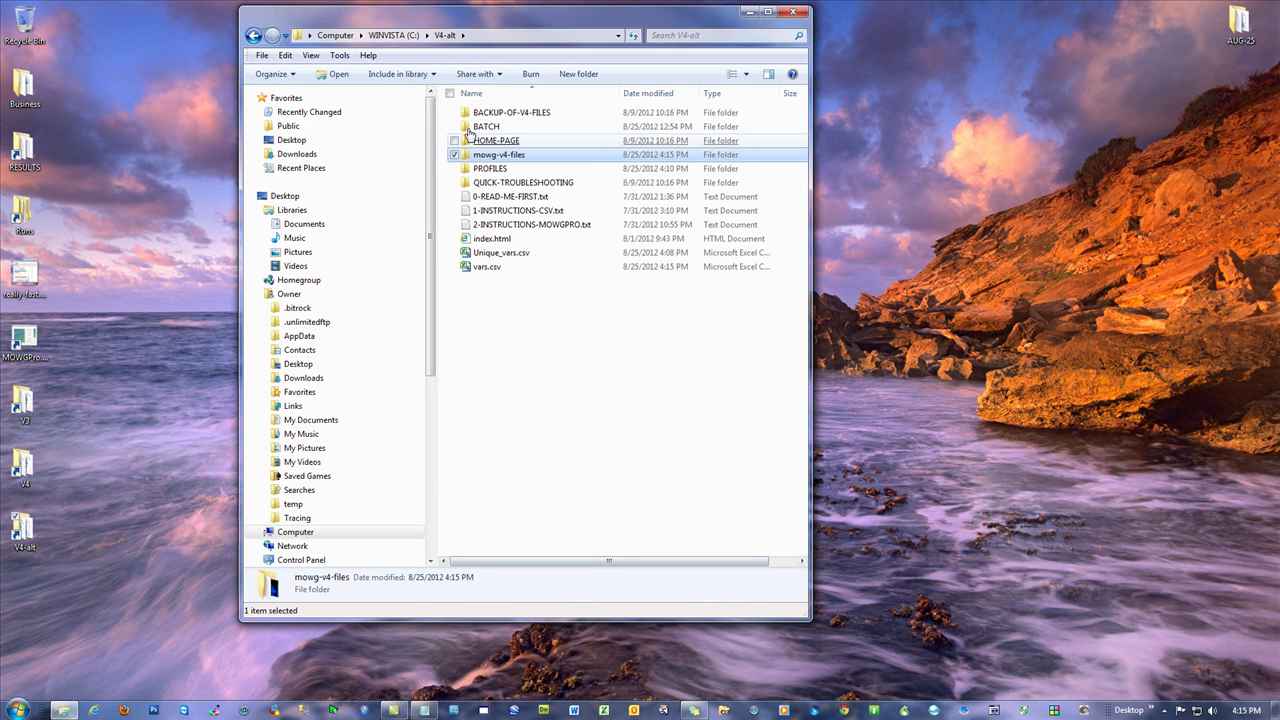
double_click(520, 168)
click(485, 135)
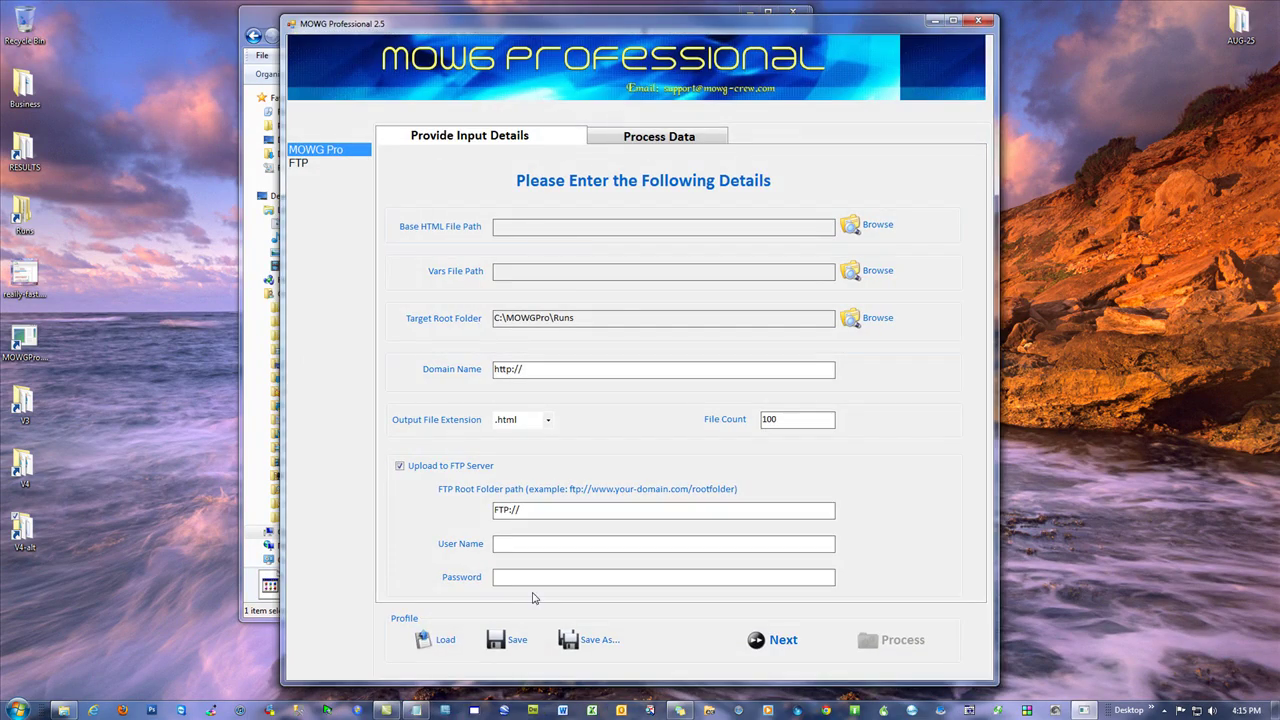
click(440, 635)
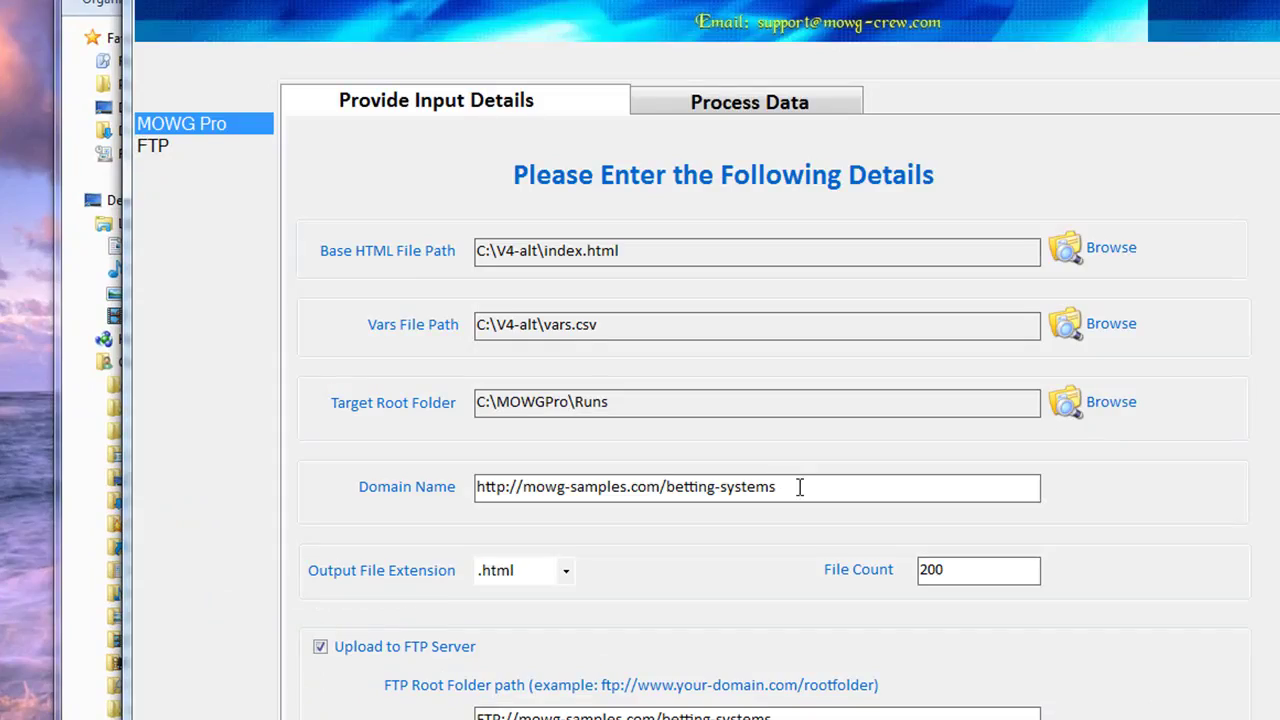
click(609, 487)
- Set up a single-file FTP upload with mowgcrew.png from the mowg-v4-files folder as the source
click(155, 150)
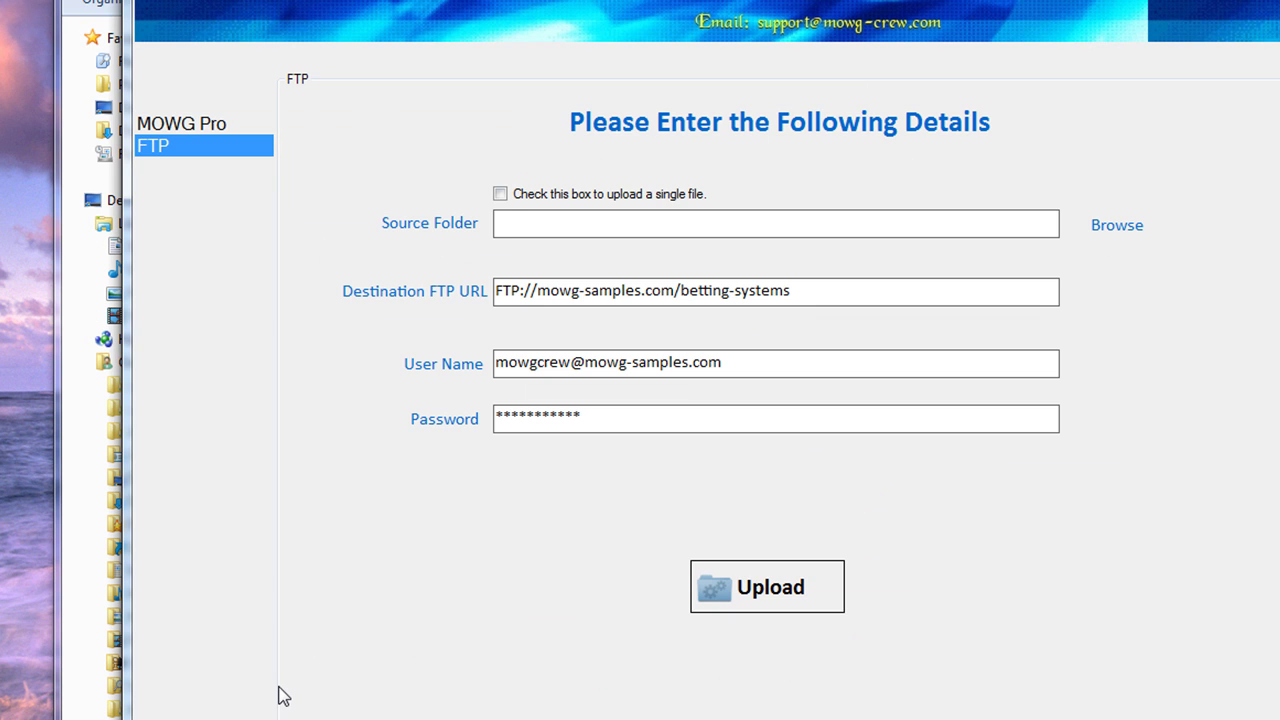
click(500, 194)
click(1109, 243)
click(570, 1)
double_click(427, 163)
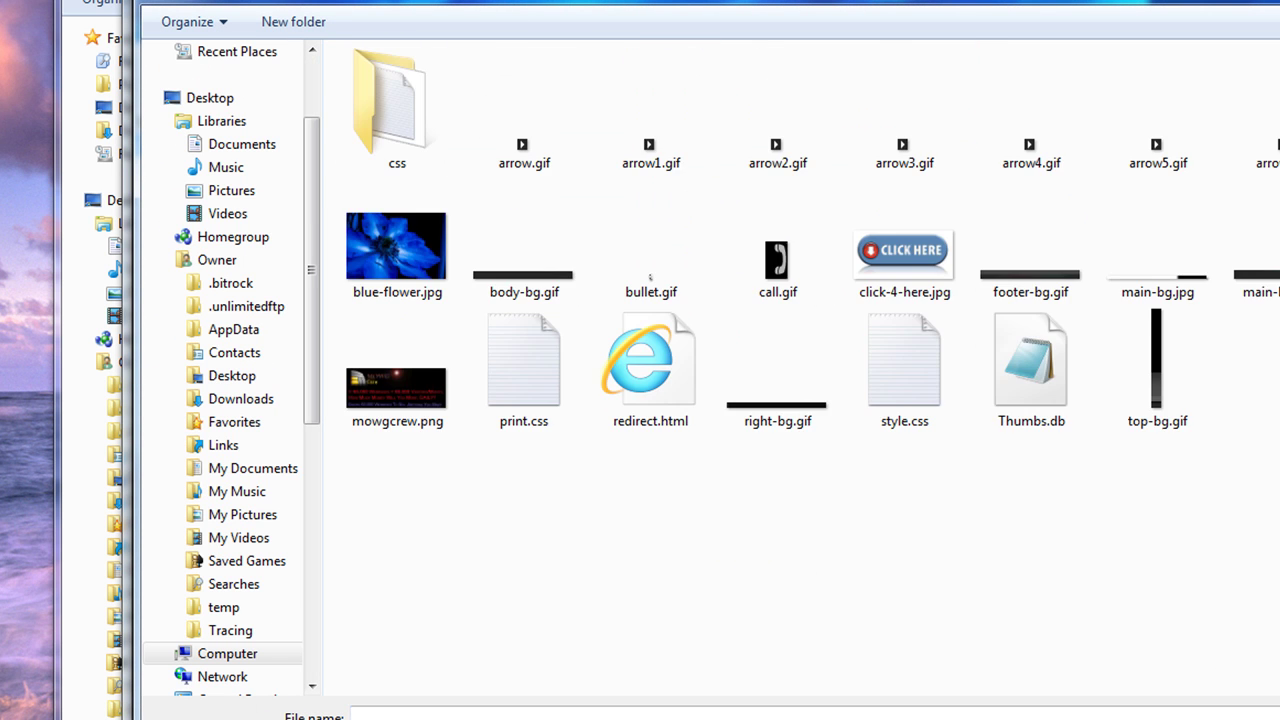
double_click(397, 405)
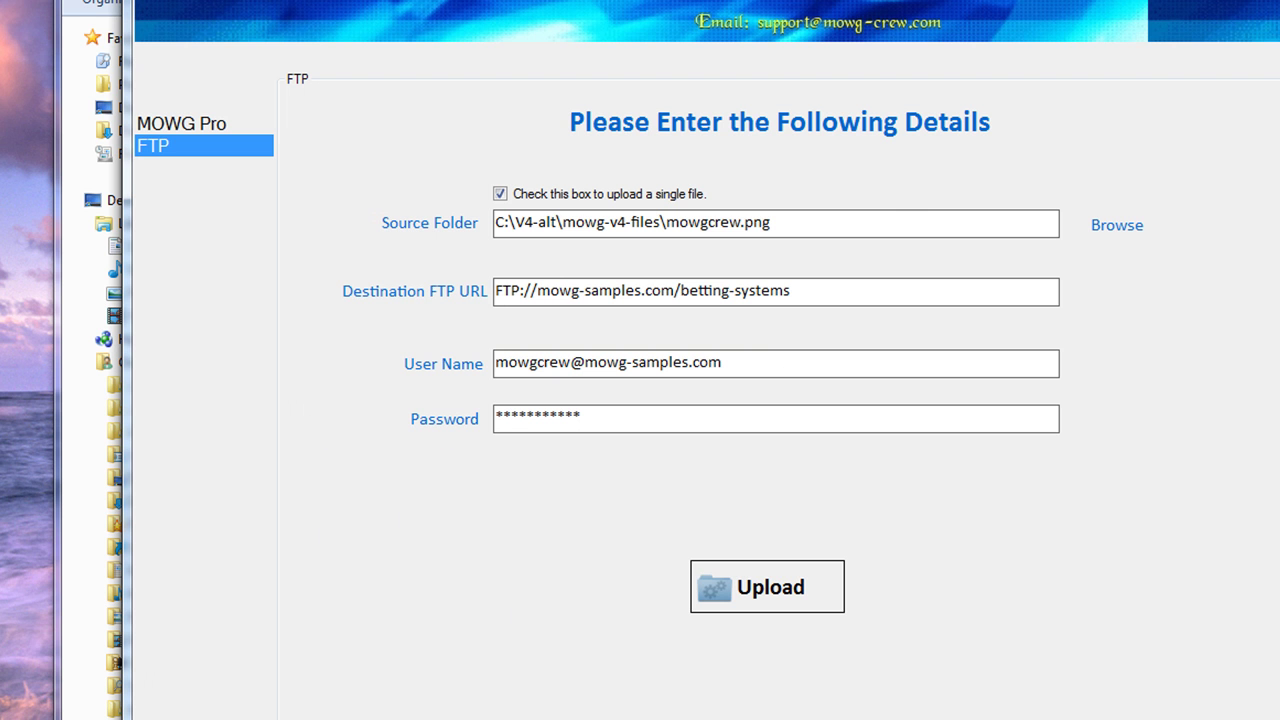
- Replace betting-systems in the destination FTP URL so it reads FTP://mowg-samples.com/mowg-v4-files
drag(790, 222, 668, 221)
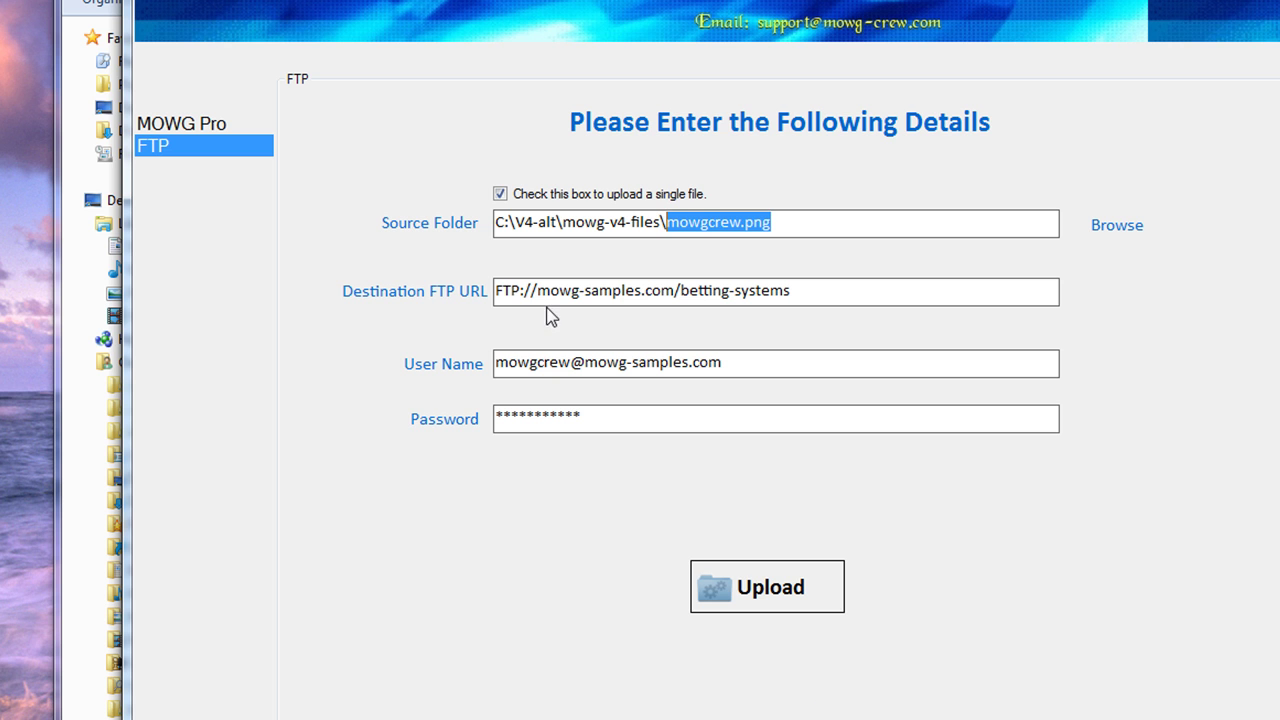
drag(504, 290, 683, 290)
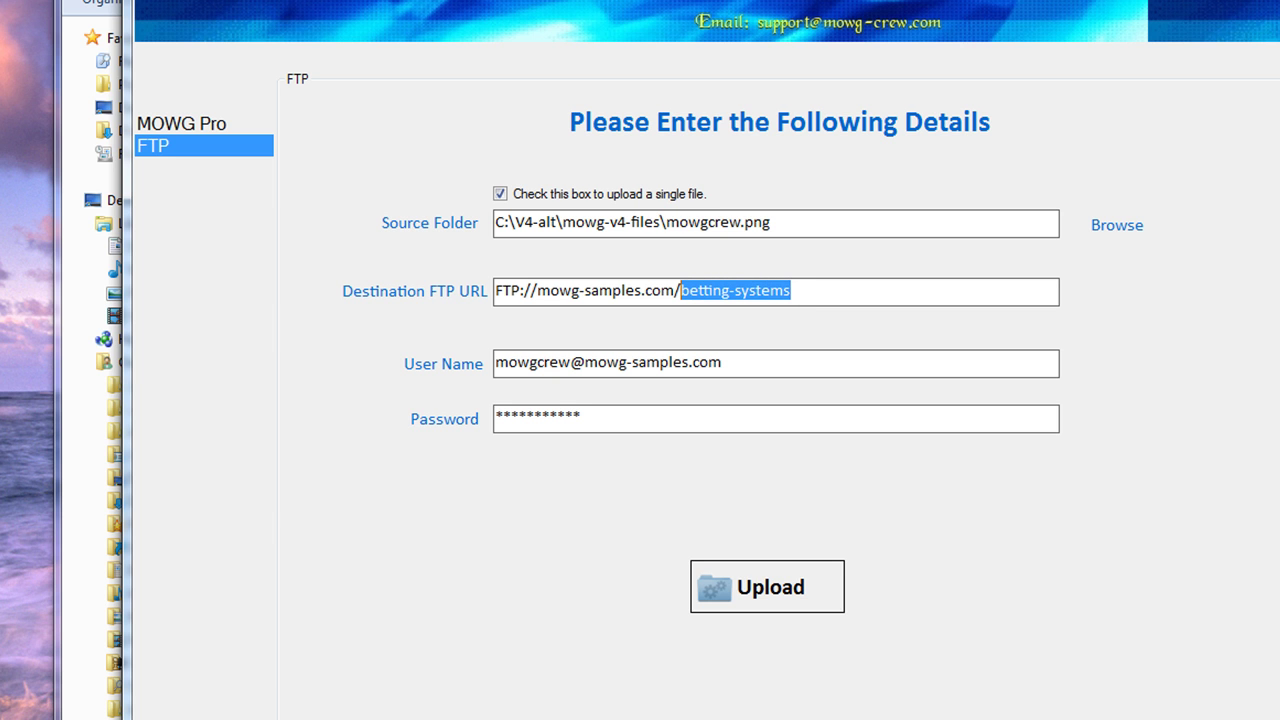
text(mowg-)
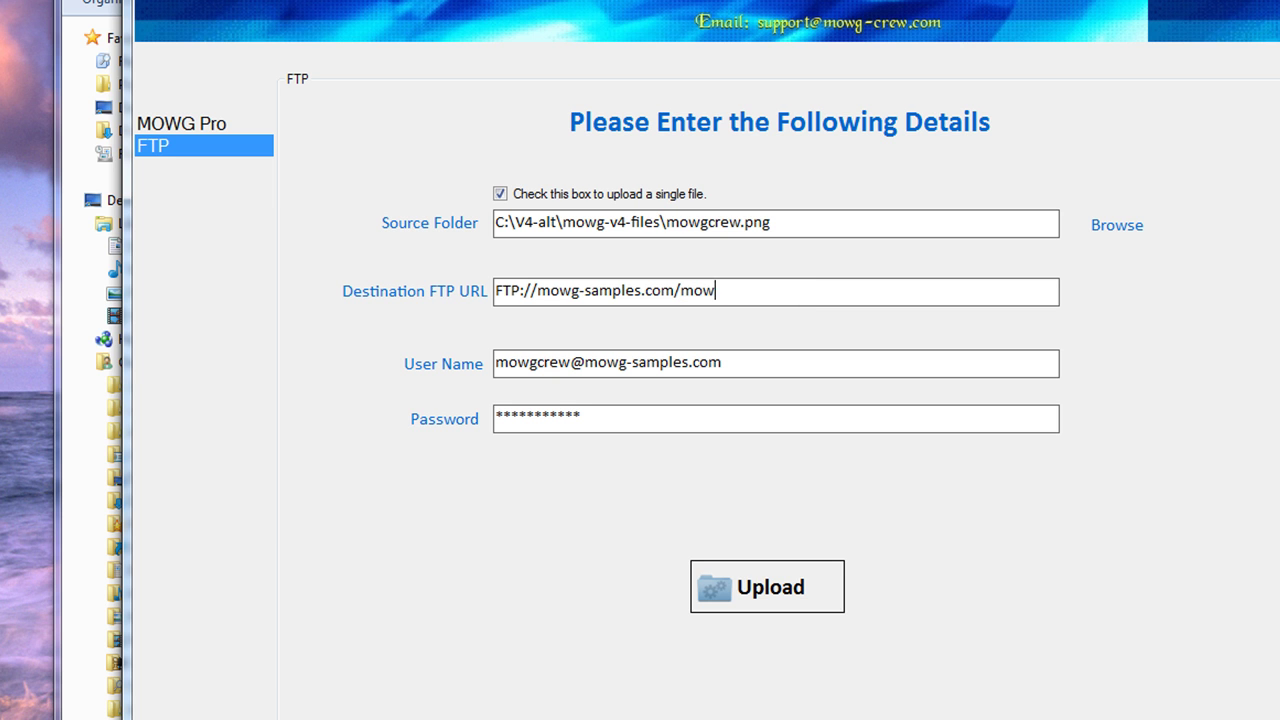
text(v4-files)
- Try a capital V in the destination folder name mowg-v4-files and restore the lowercase v
click(731, 299)
key(BackSpace)
text(V)
key(BackSpace)
text(v)
click(738, 292)
key(BackSpace)
text(V)
key(BackSpace)
text(v)
click(864, 297)
- Check the source file name against the destination folder path and upload mowgcrew.png to mowg-v4-files on the server
drag(780, 222, 668, 222)
drag(794, 290, 682, 290)
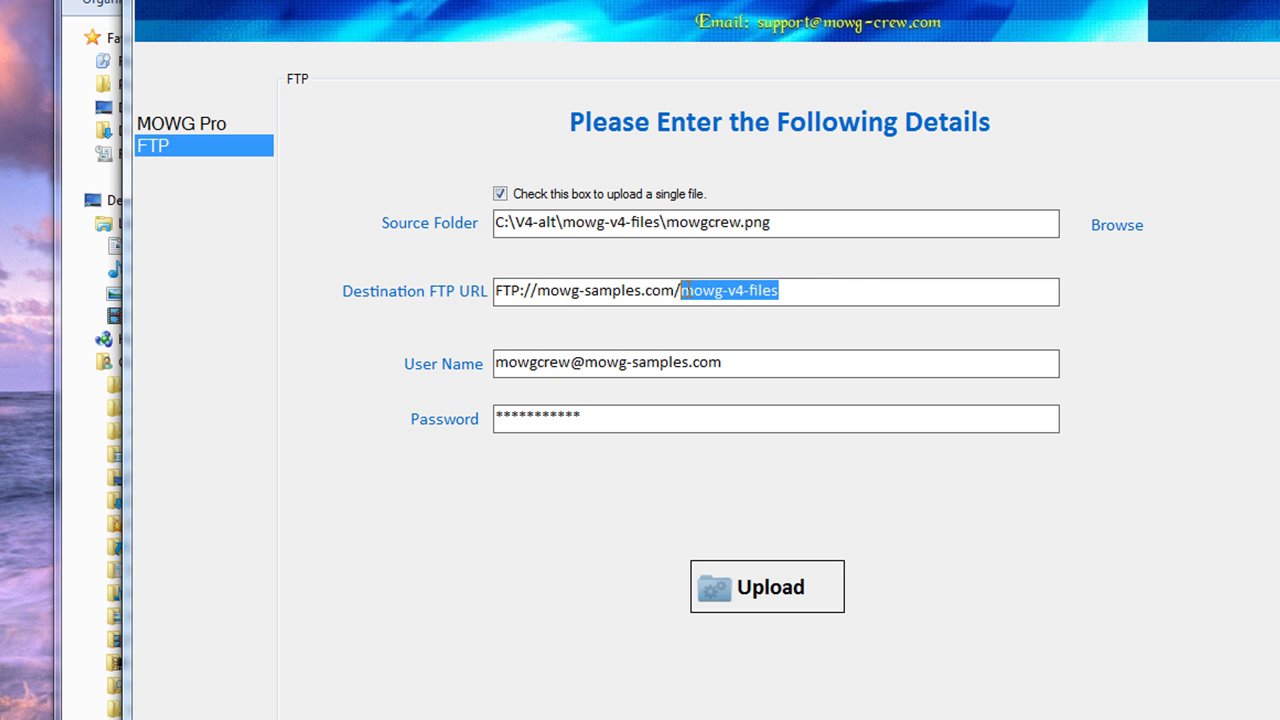
click(825, 290)
drag(538, 290, 778, 301)
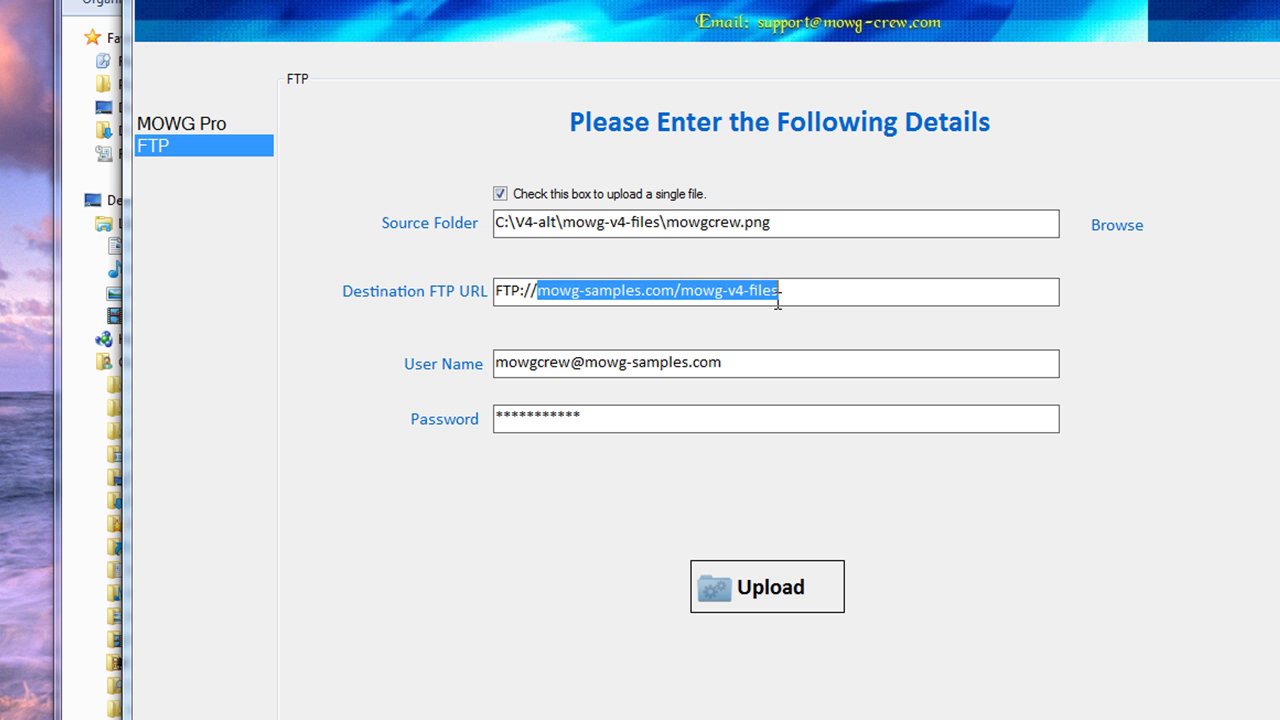
click(804, 296)
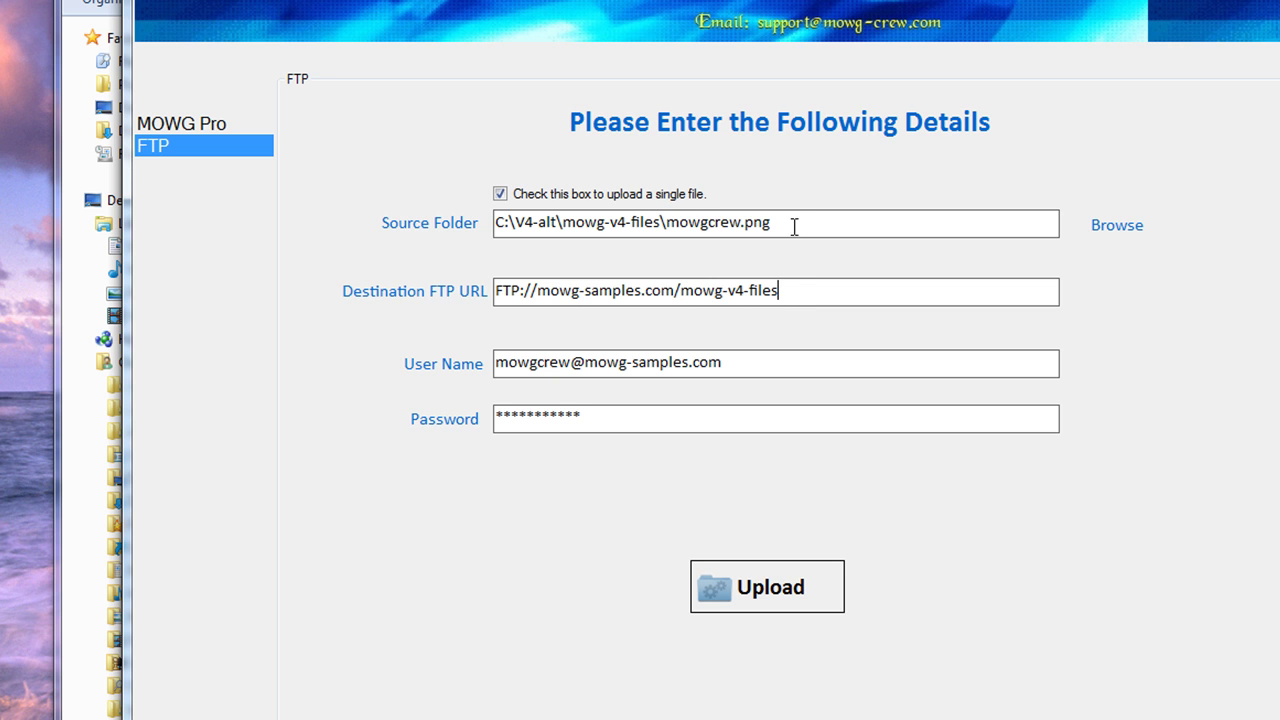
drag(787, 222, 668, 222)
click(849, 288)
drag(780, 225, 673, 215)
mouse_move(790, 290)
mouse_down()
mouse_move(505, 290)
mouse_move(794, 286)
mouse_up()
click(789, 597)
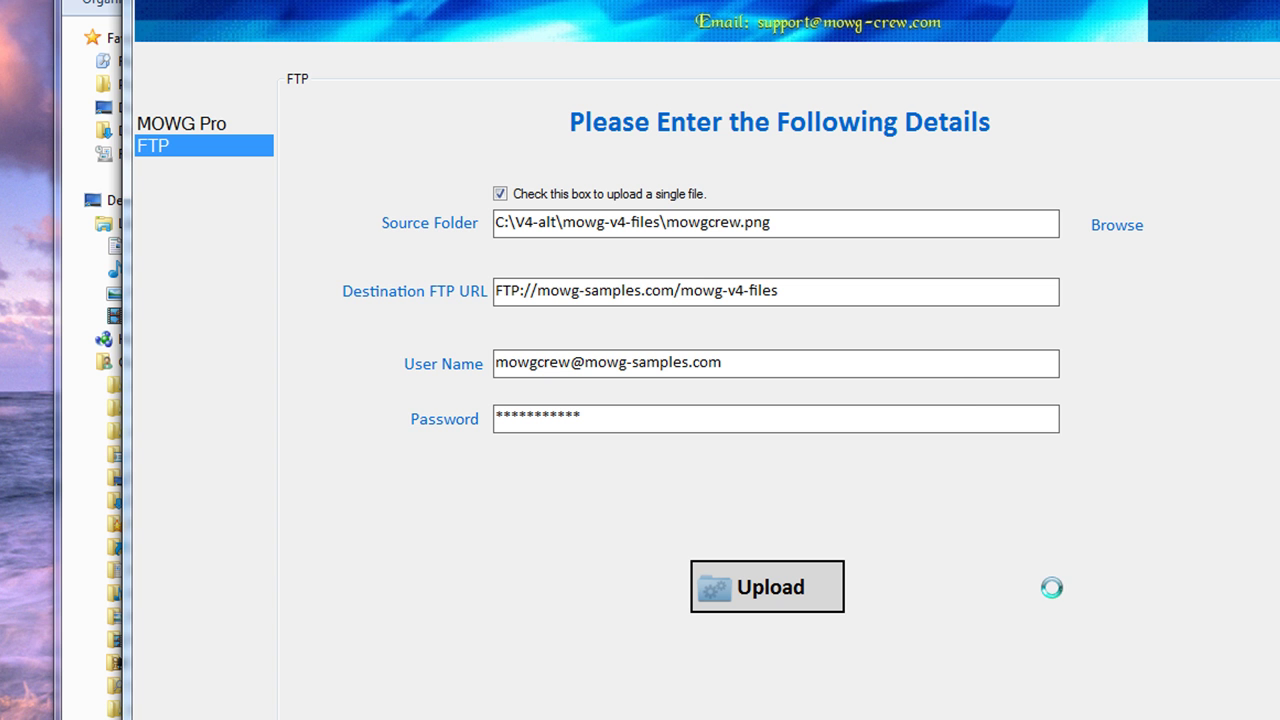
click(743, 538)
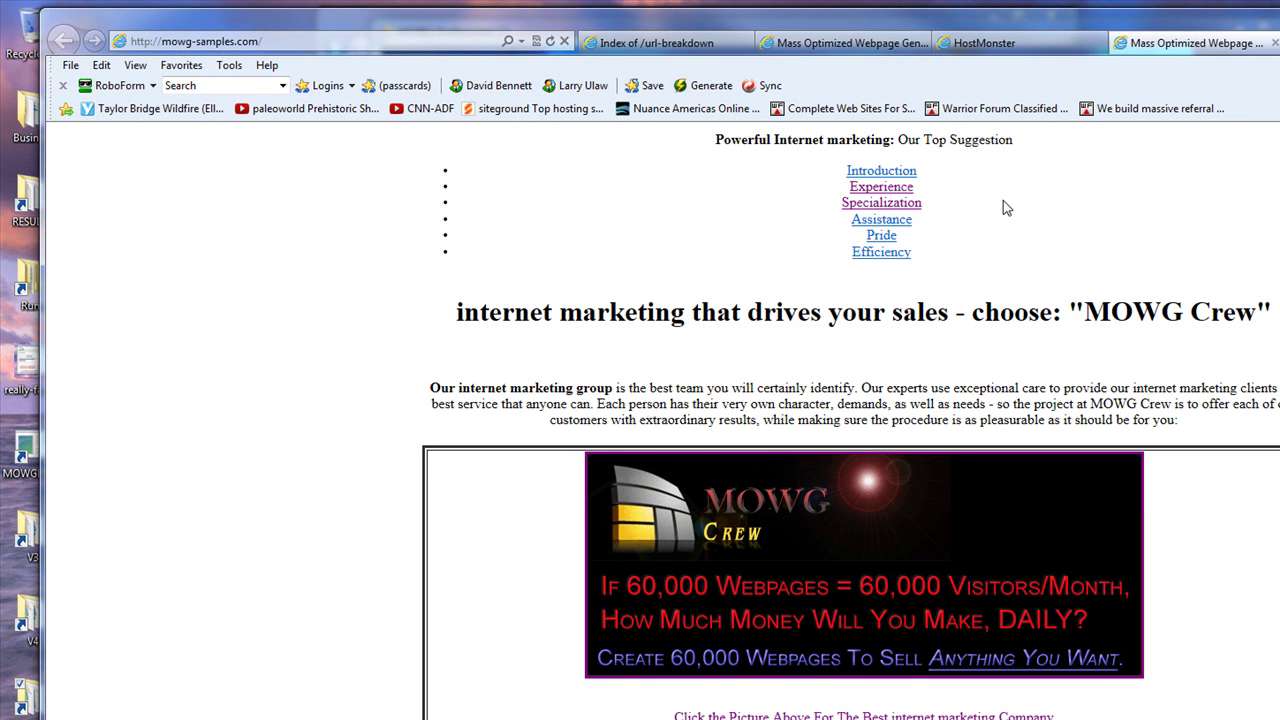
- Look over the mowg-samples.com home page in the browser and reload it
scroll(331, 419, down, 10)
scroll(439, 538, up, 10)
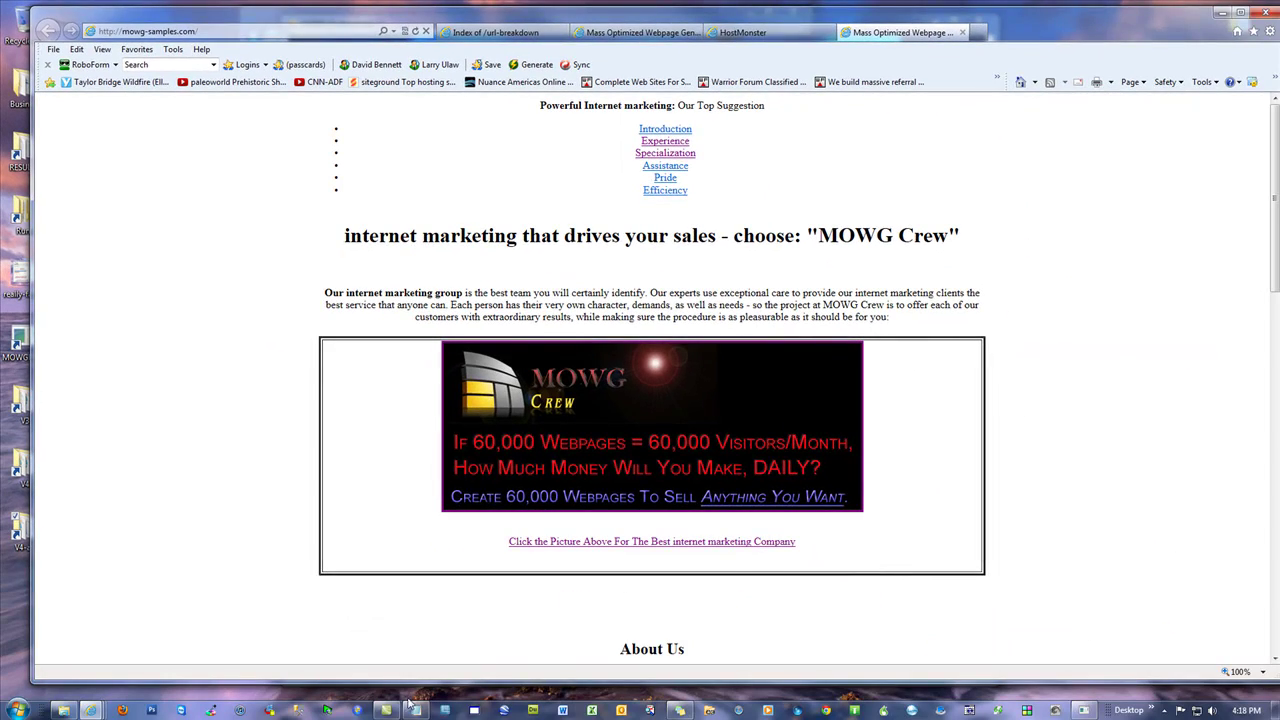
click(358, 711)
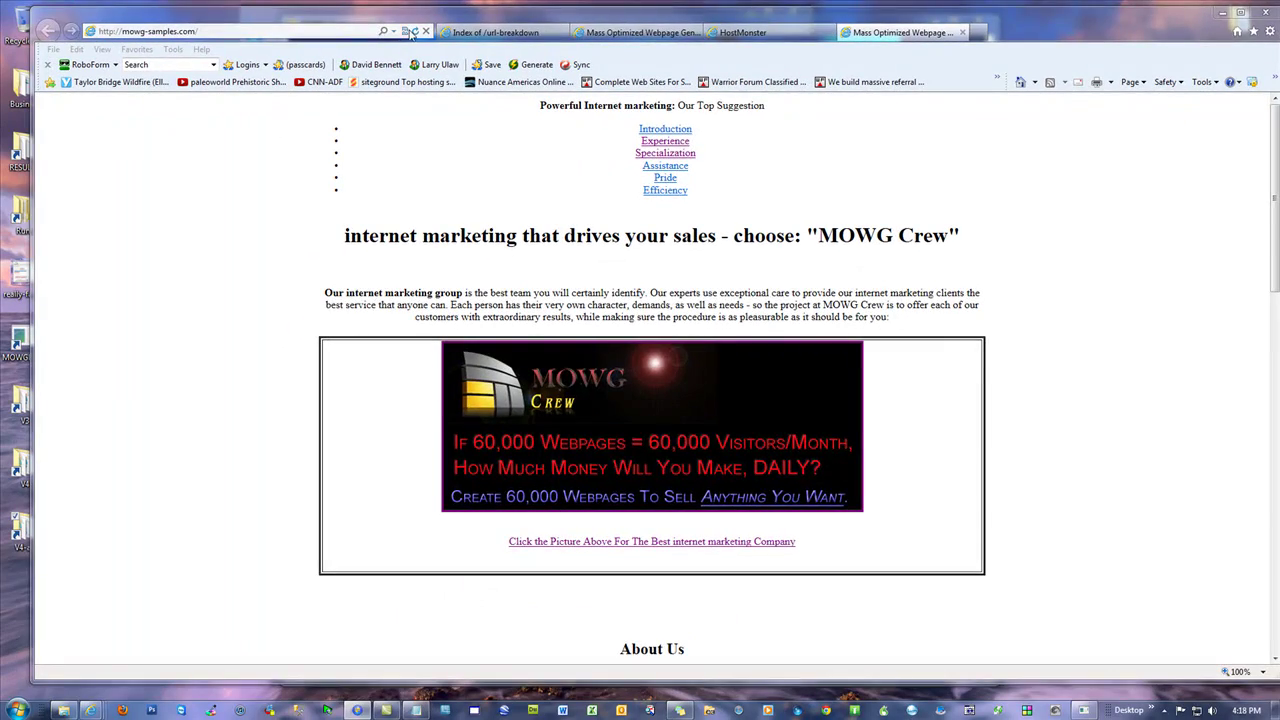
click(413, 32)
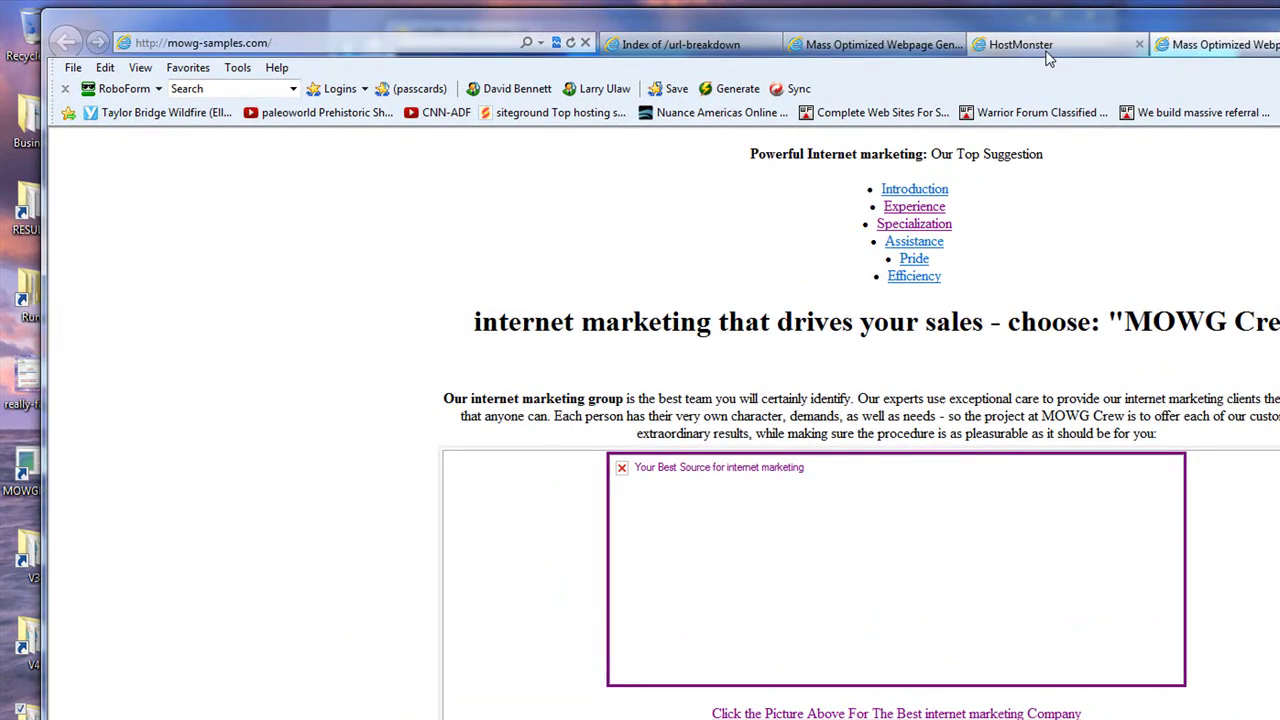
- Examine the reloaded mowg-samples.com home page from the banner down to the footer, checking its pictures and styling
click(915, 42)
click(897, 50)
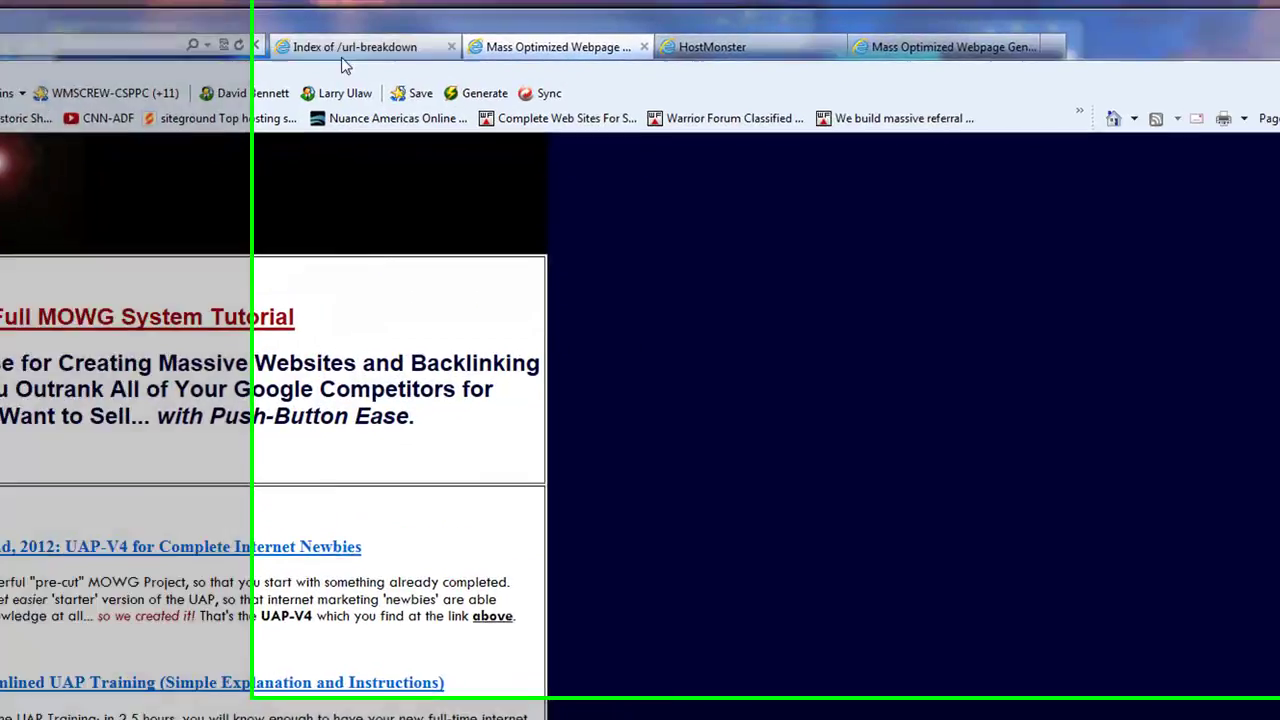
click(1220, 44)
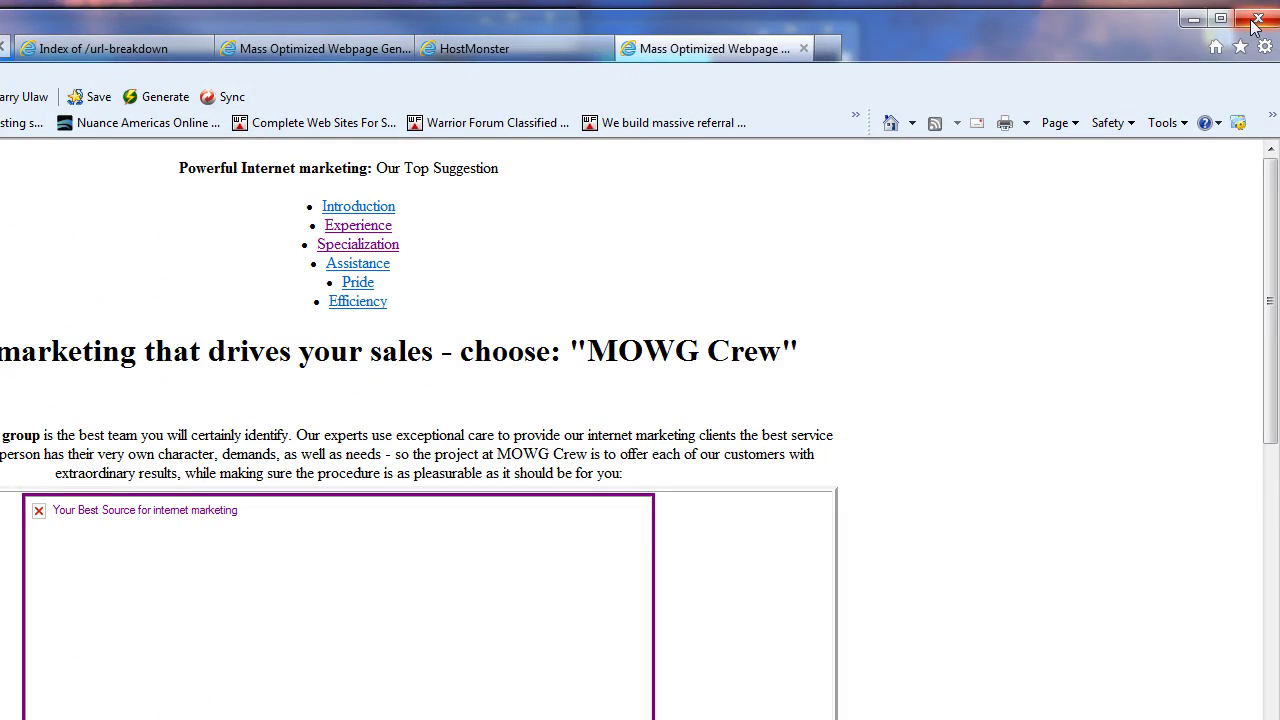
drag(920, 390, 334, 225)
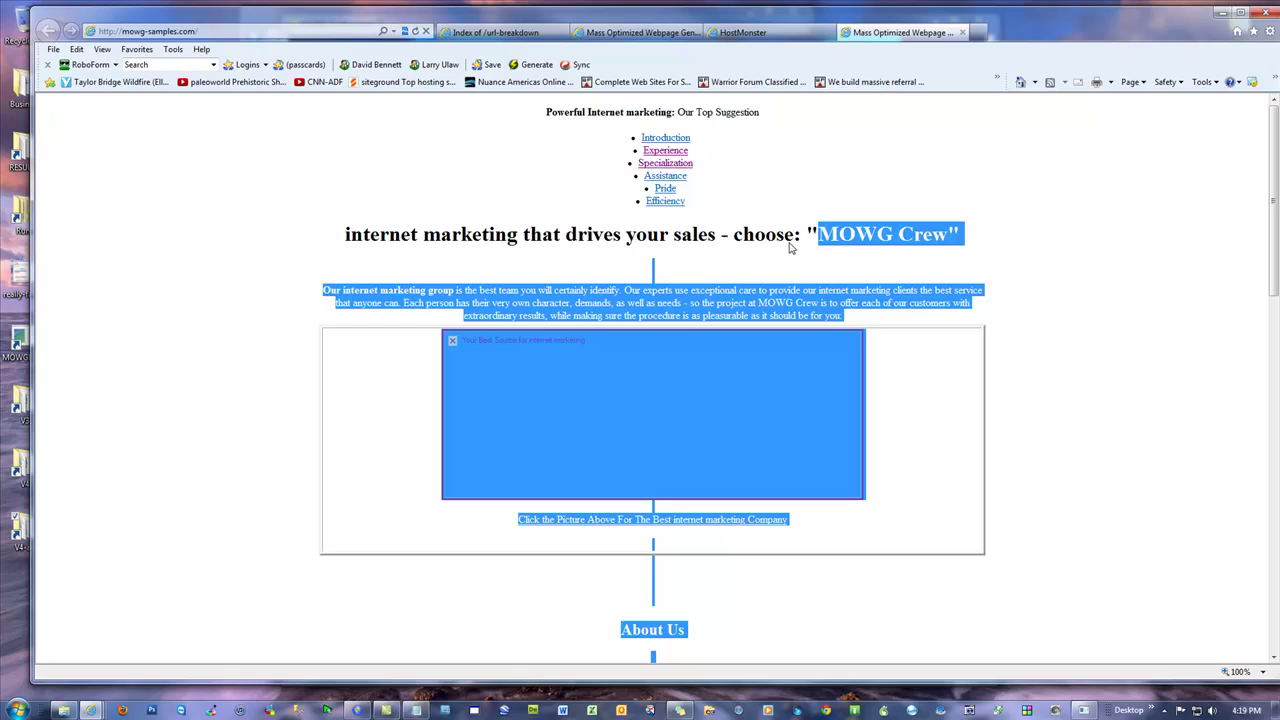
click(323, 206)
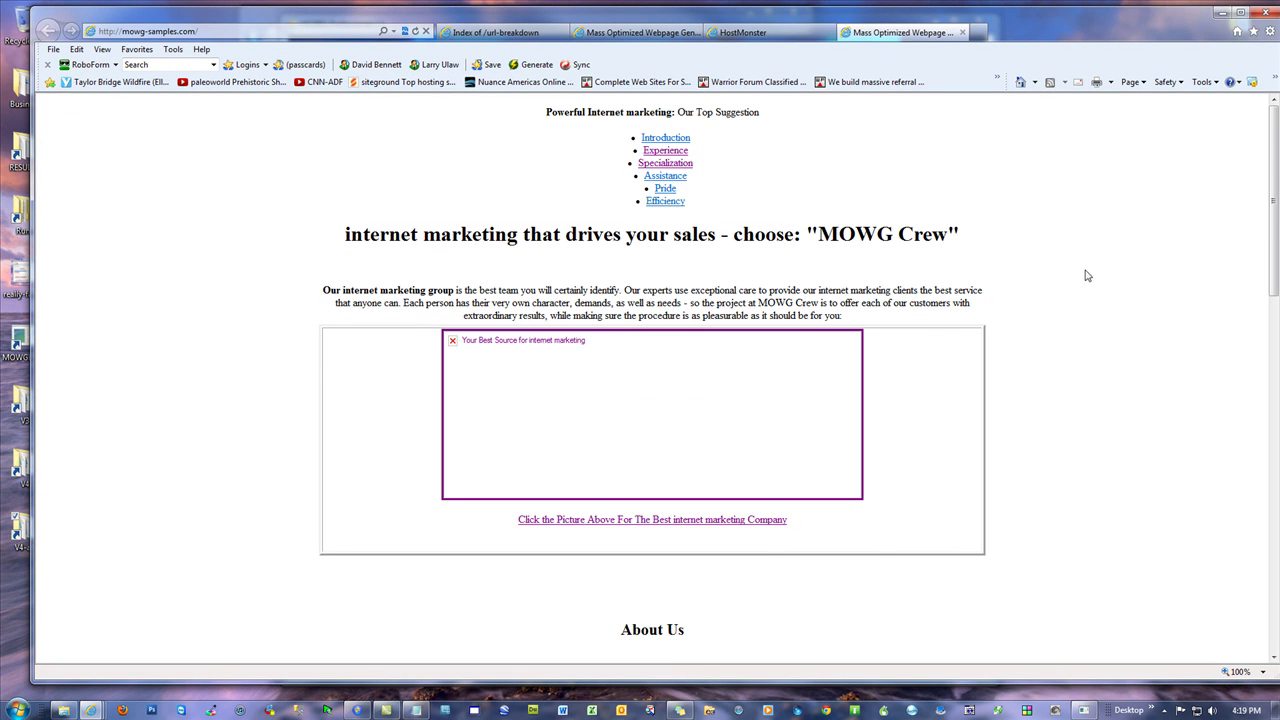
scroll(1090, 299, down, 15)
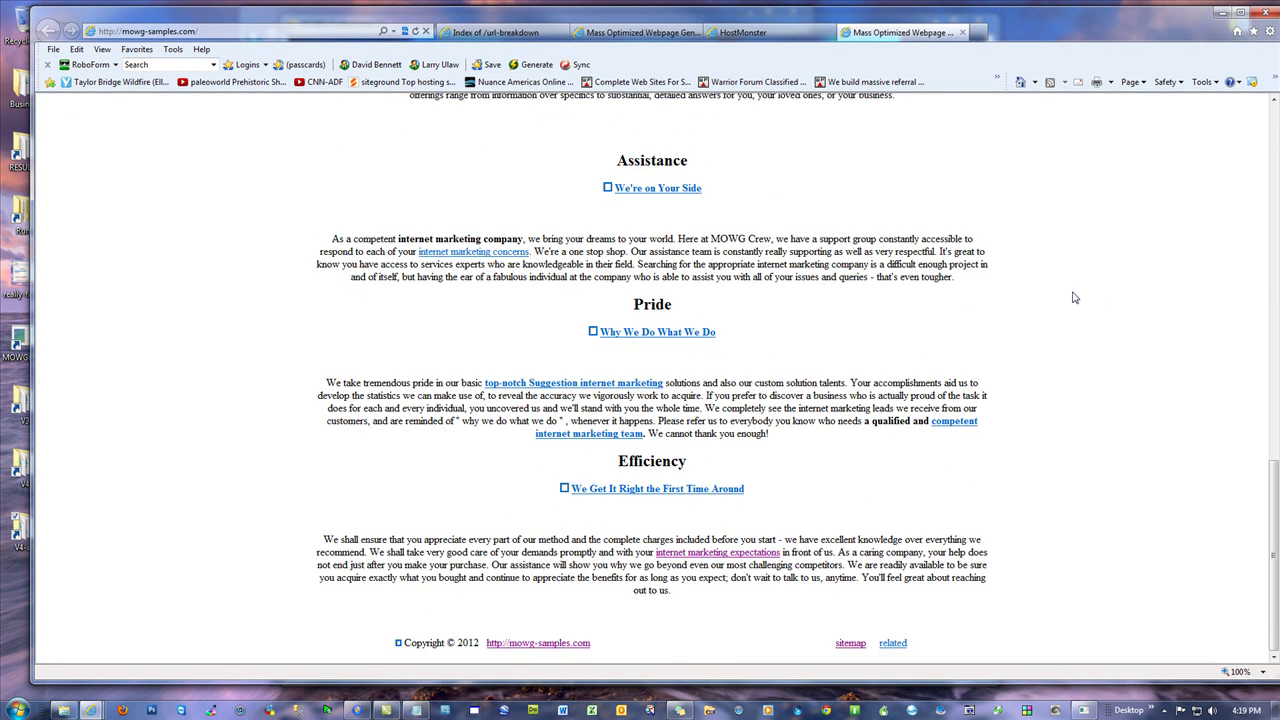
scroll(1075, 298, up, 12)
scroll(1075, 298, up, 3)
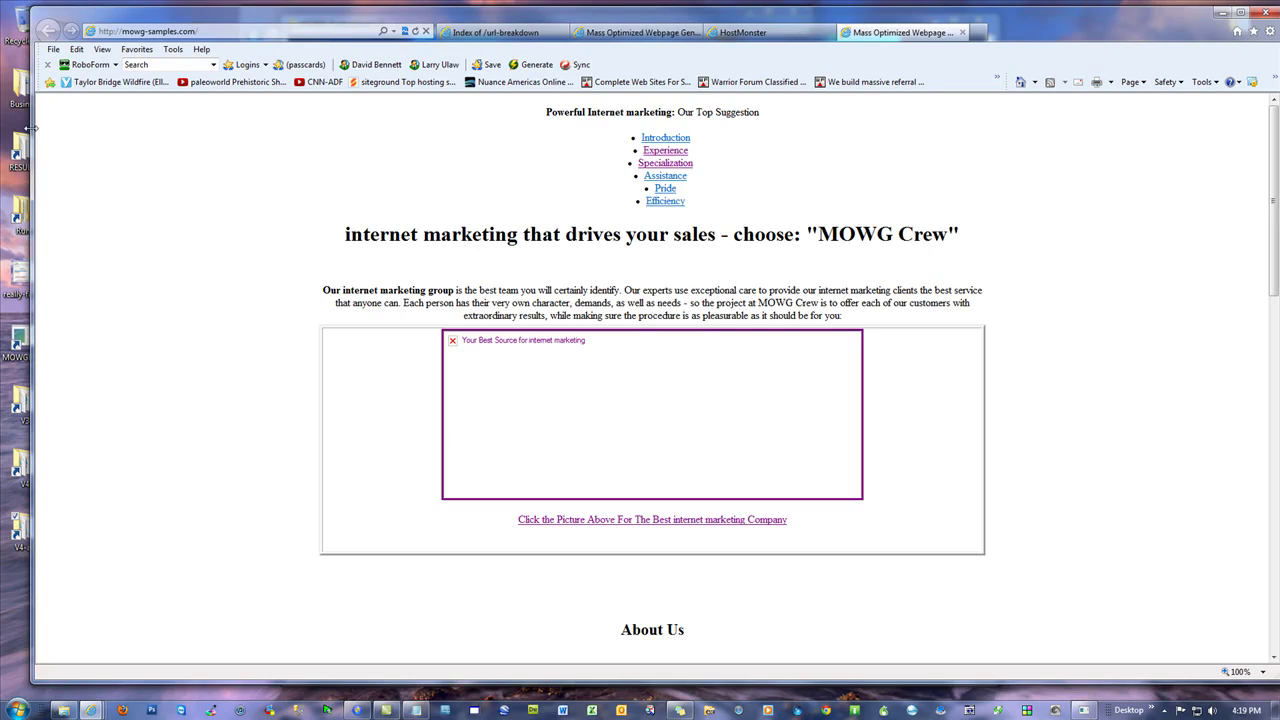
- View the home page's source code and highlight the mowg-v4-files folder in the style.css link path
right_click(158, 156)
click(200, 385)
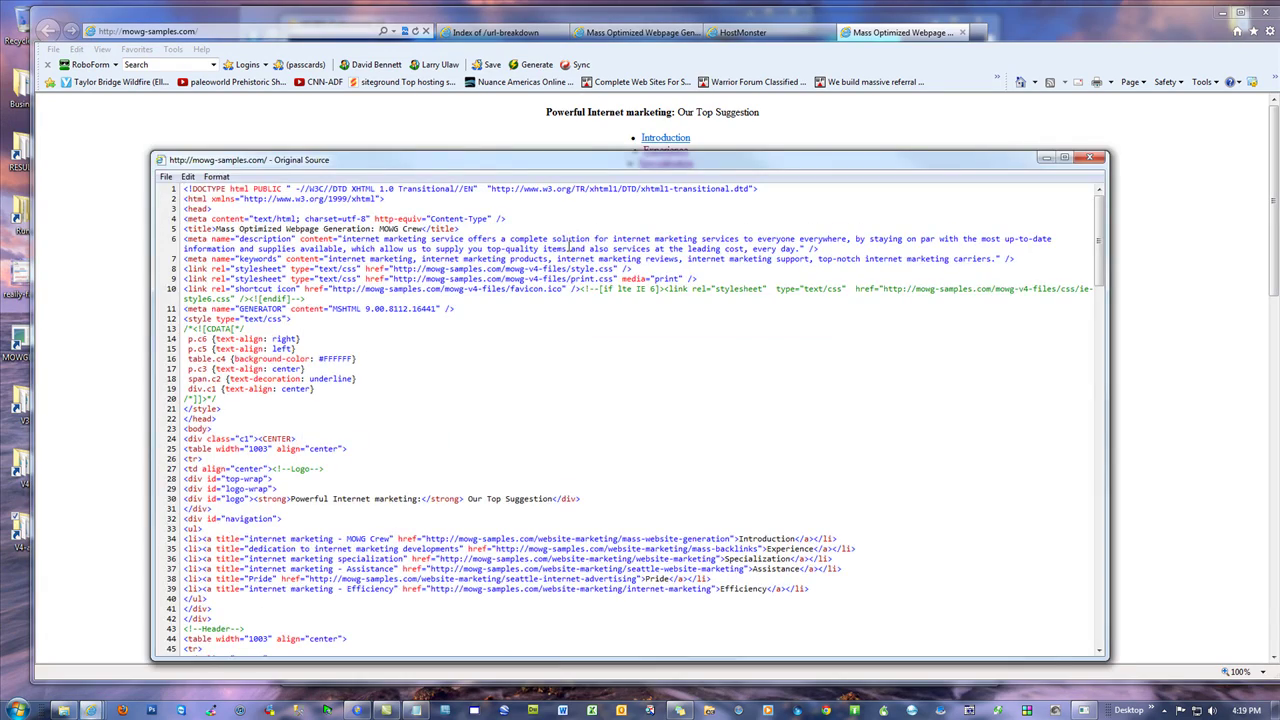
drag(567, 270, 561, 271)
drag(452, 384, 333, 381)
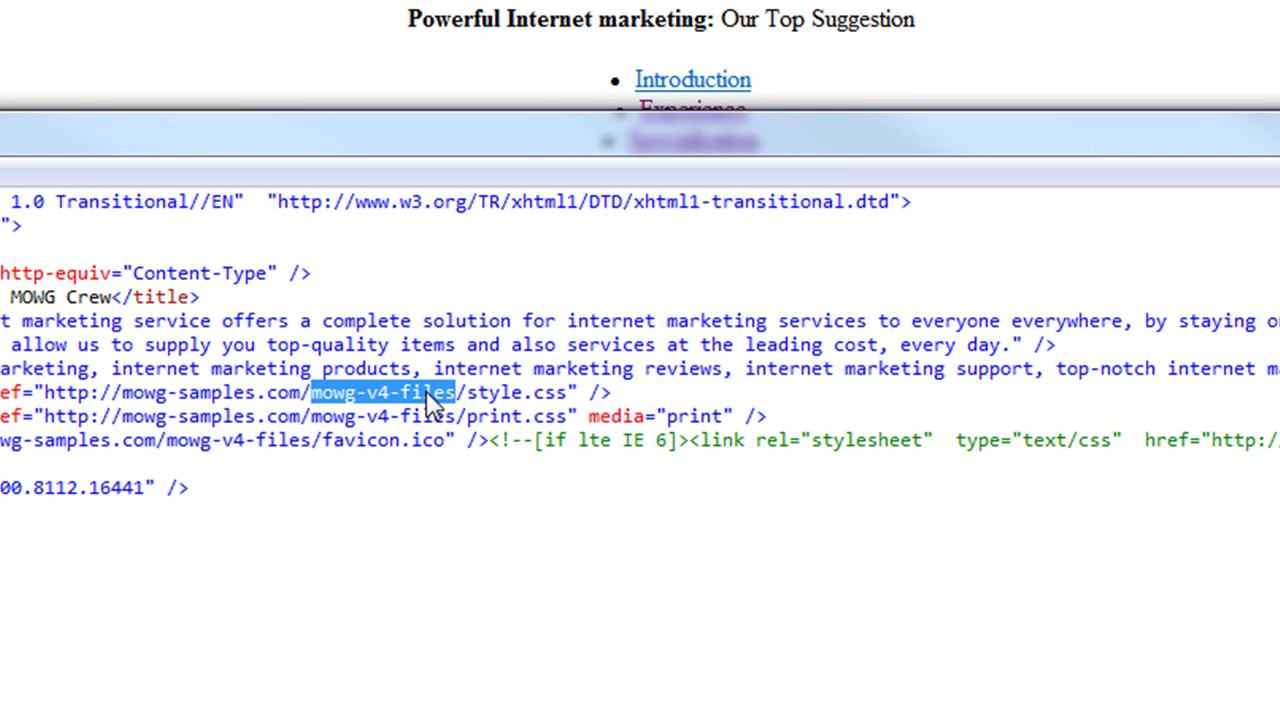
drag(557, 392, 310, 392)
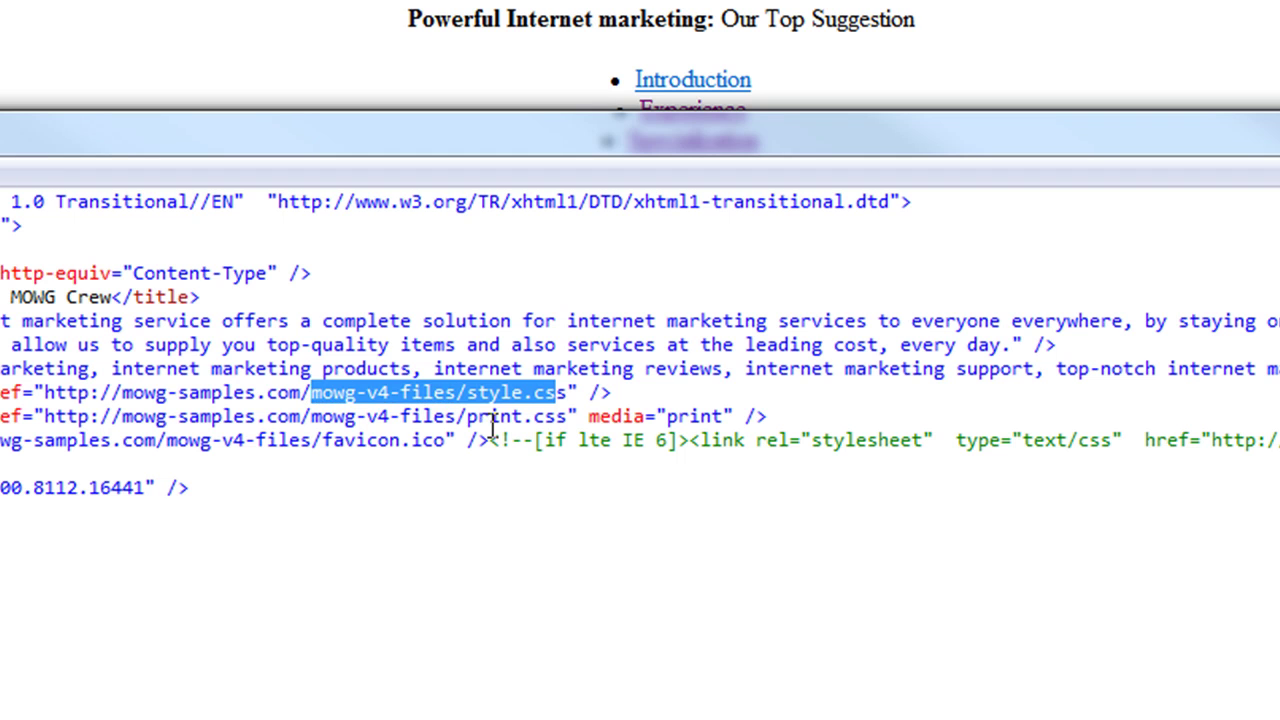
- Close the source code view, look over the mowg-samples.com home page for missing styling and pictures, and leave the browser
click(546, 672)
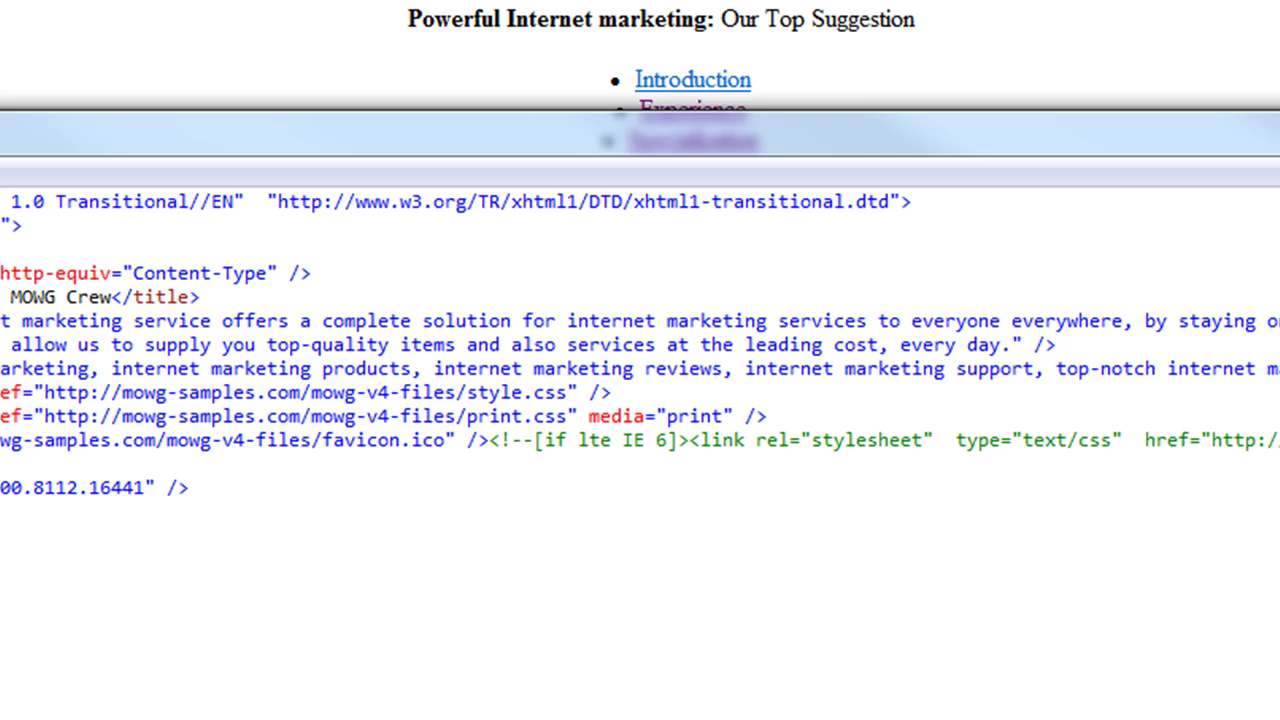
key(alt+F4)
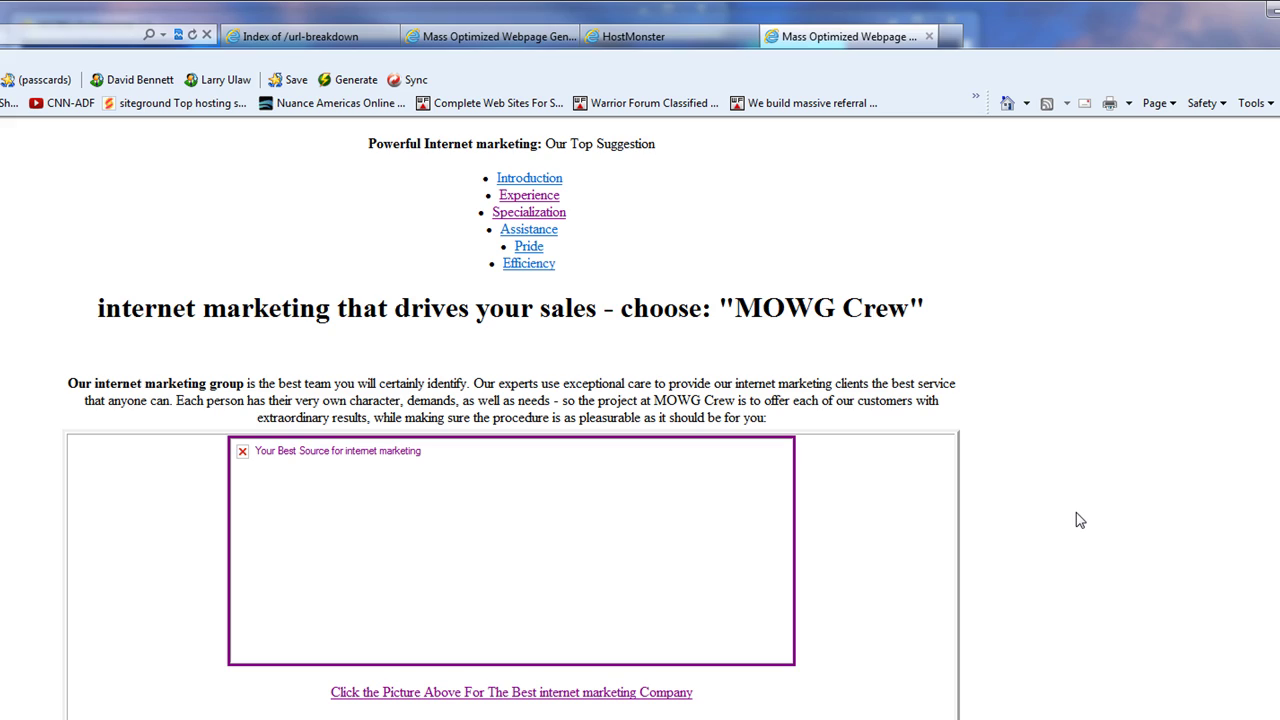
scroll(1246, 549, down, 10)
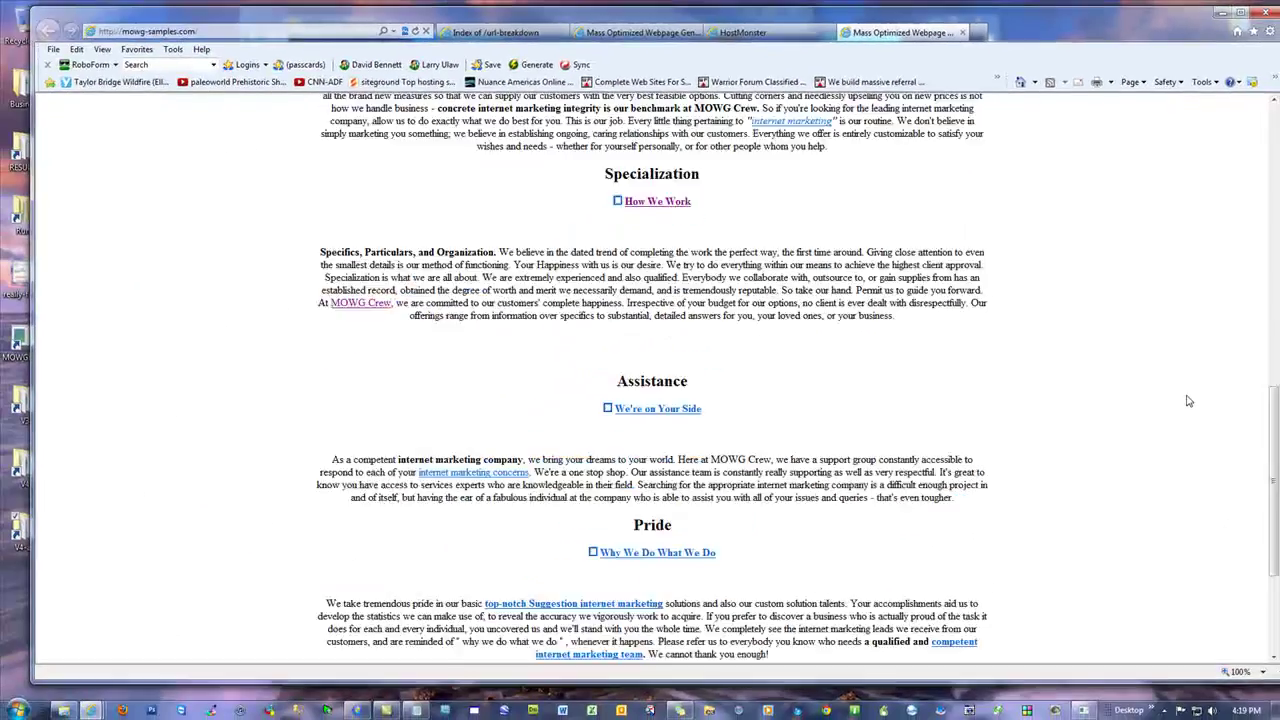
scroll(1188, 401, up, 6)
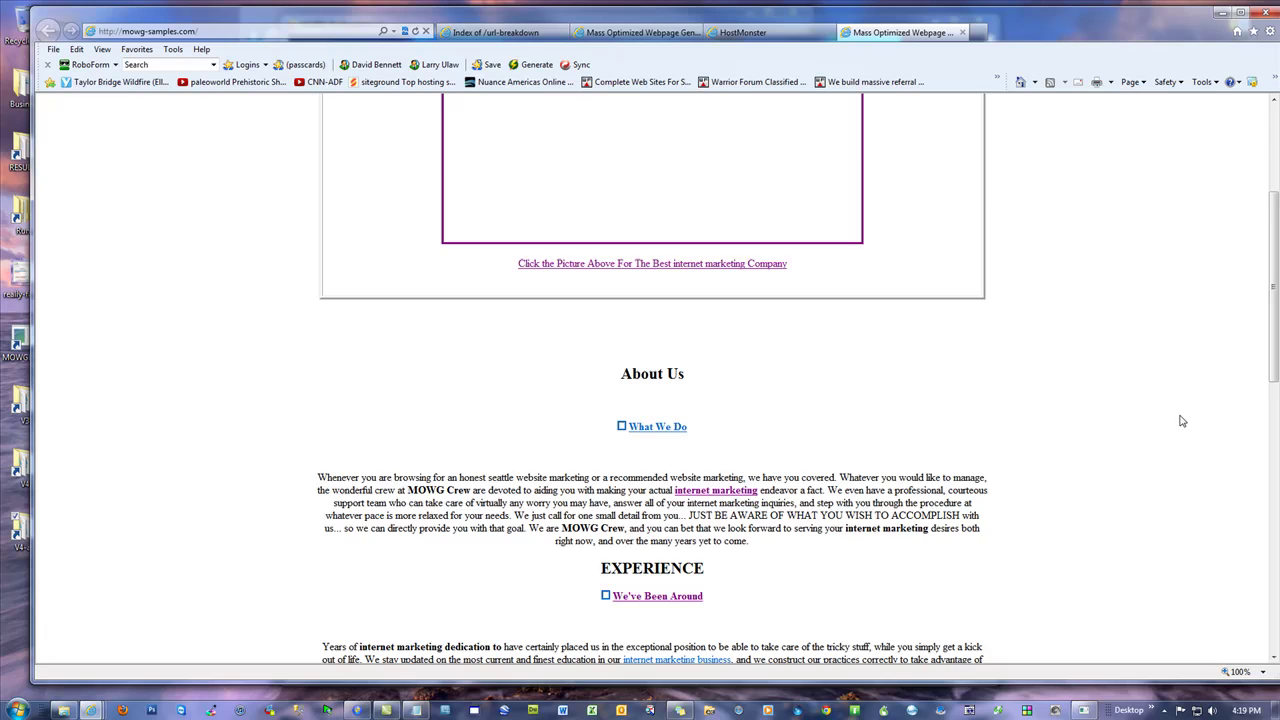
scroll(1177, 415, up, 3)
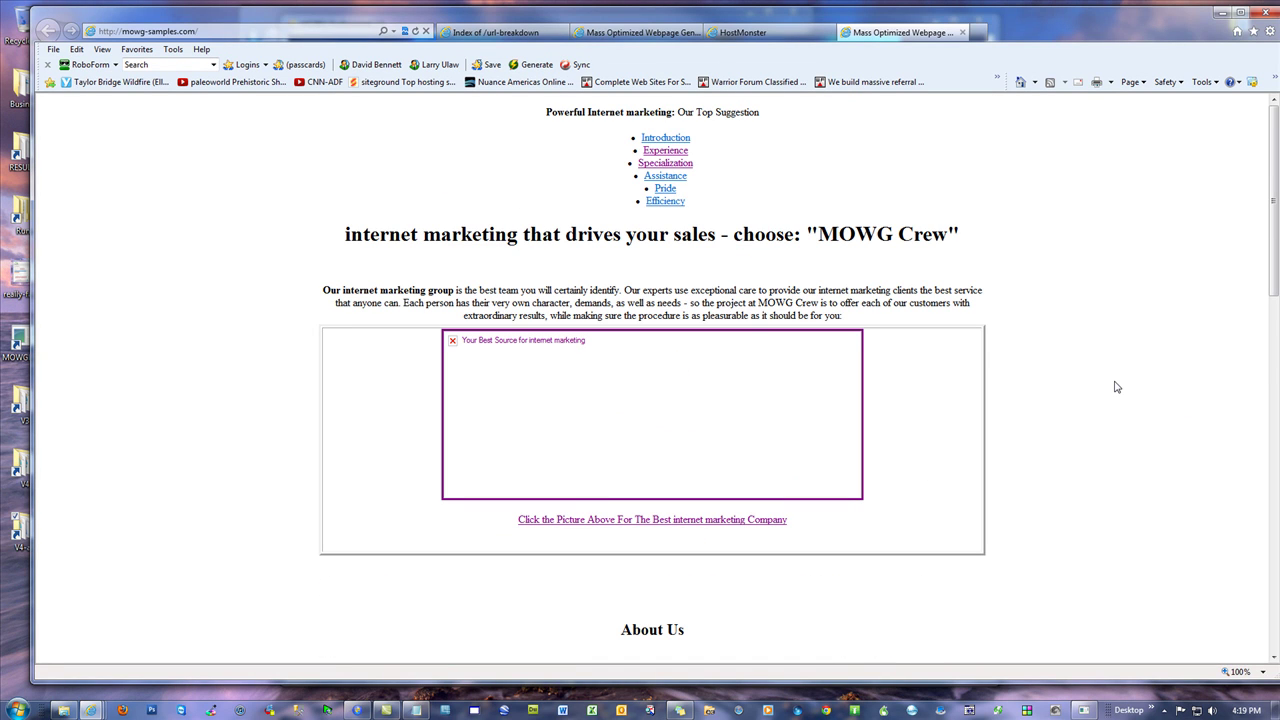
click(1262, 14)
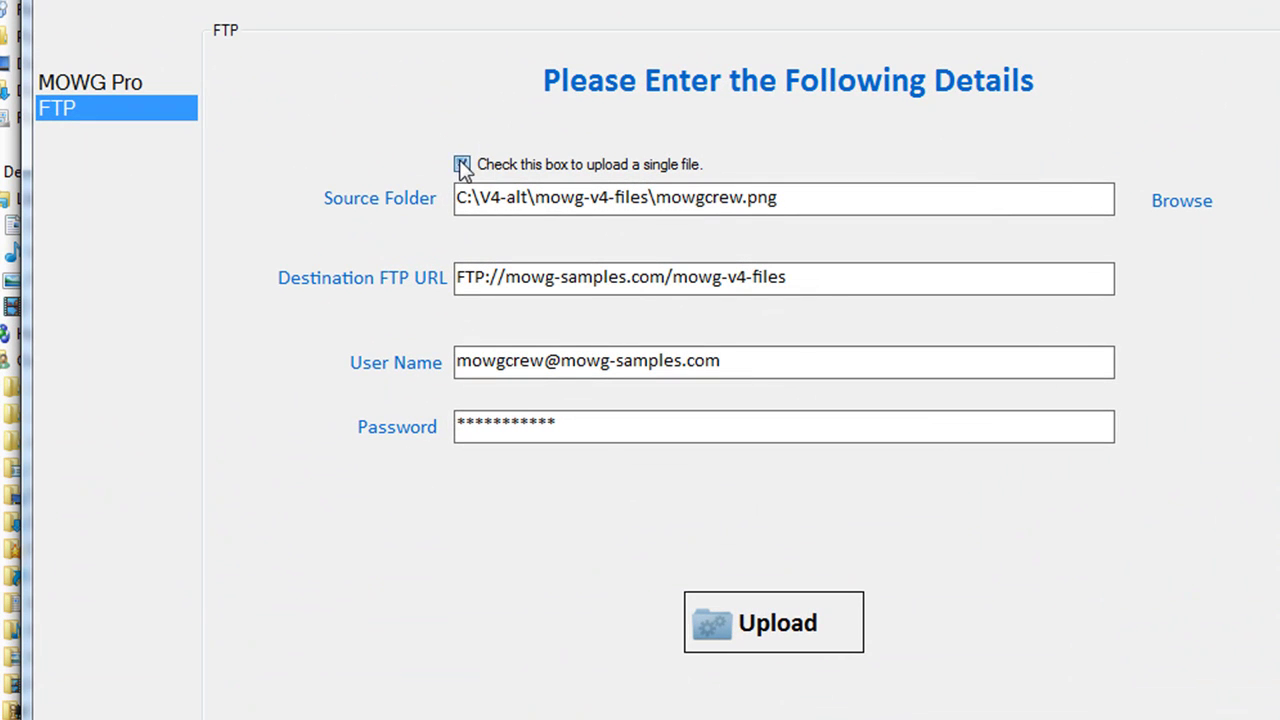
- Turn off single-file upload and choose C:\V4-alt\mowg-v4-files as the source folder
click(461, 164)
click(1181, 200)
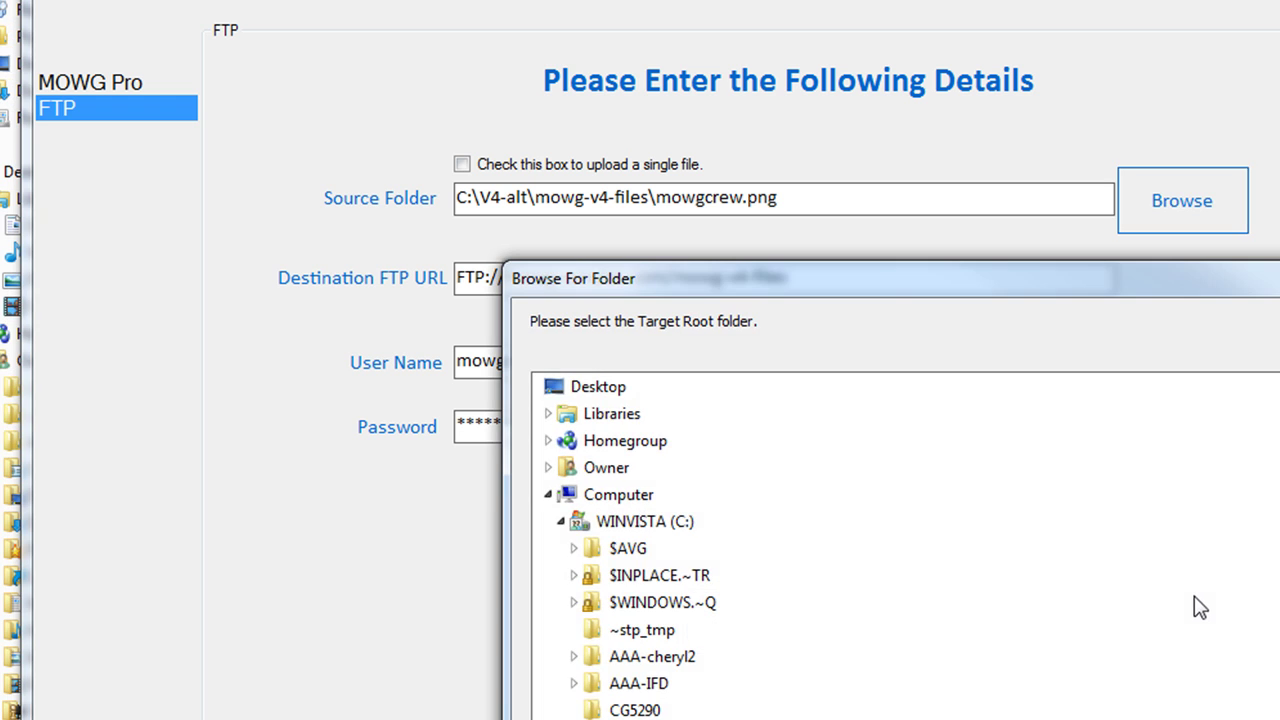
scroll(900, 545, down, 2)
drag(1192, 460, 951, 509)
click(625, 391)
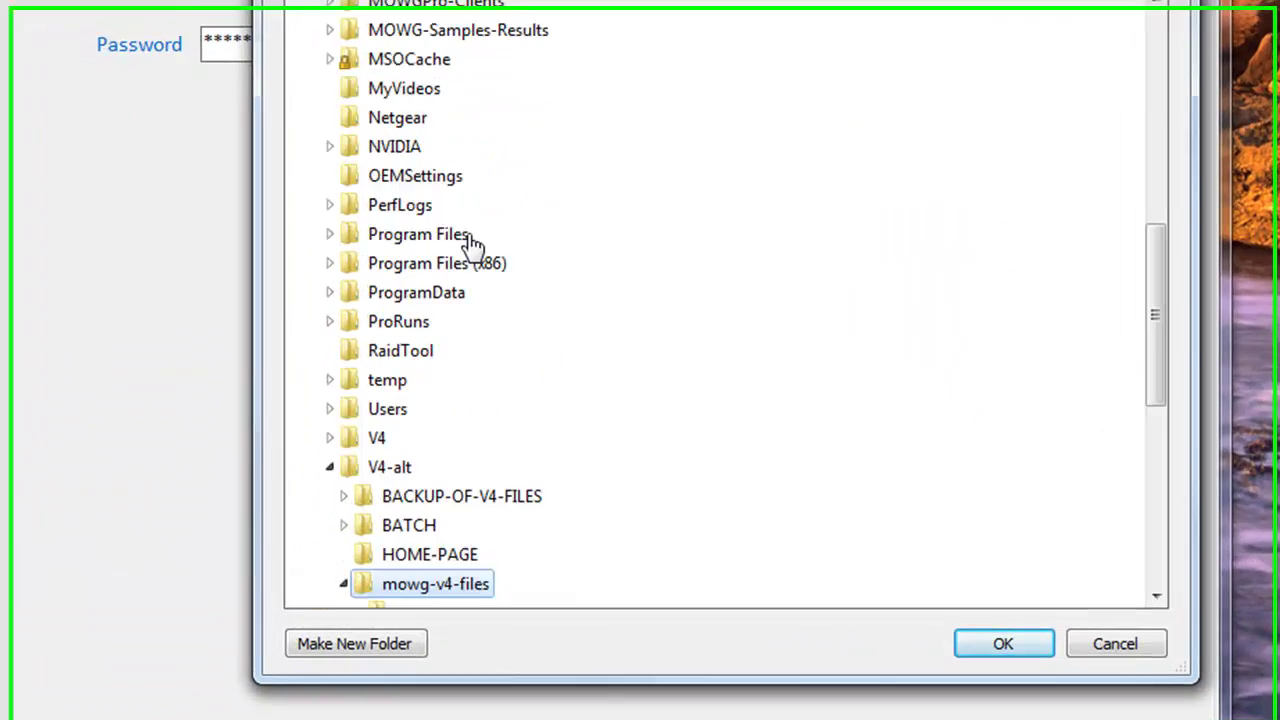
scroll(800, 403, down, 3)
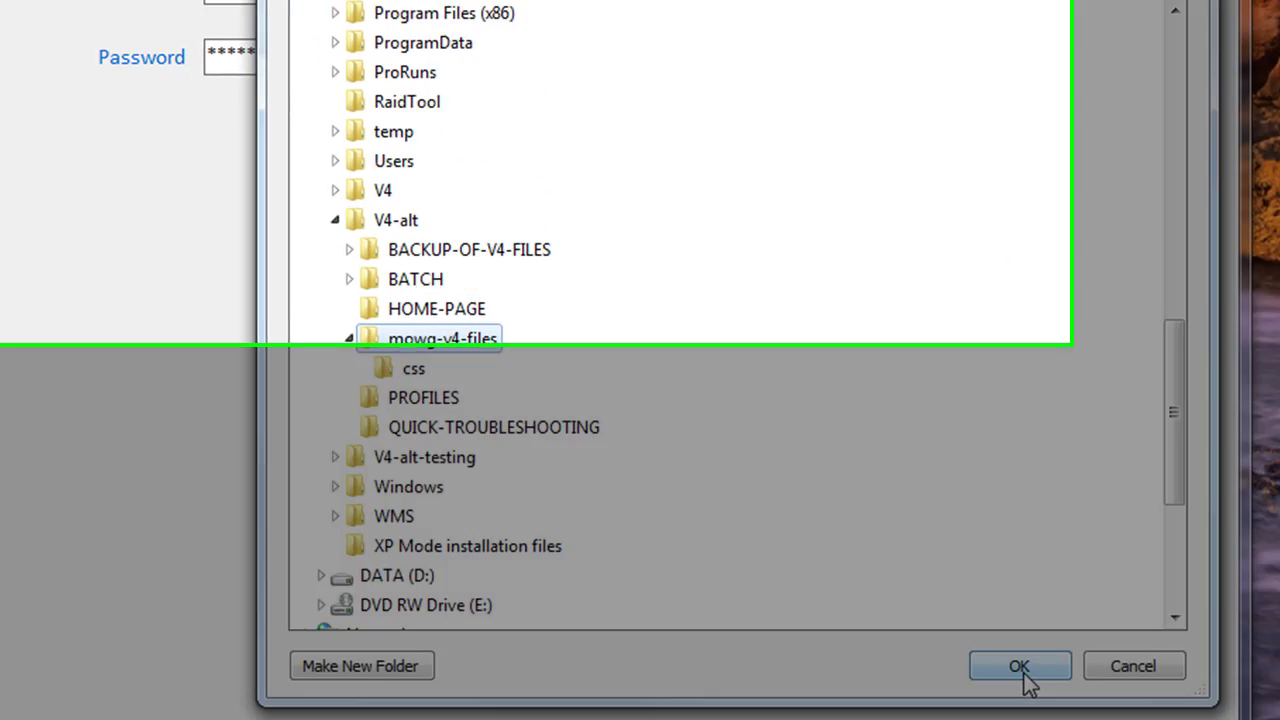
click(1020, 670)
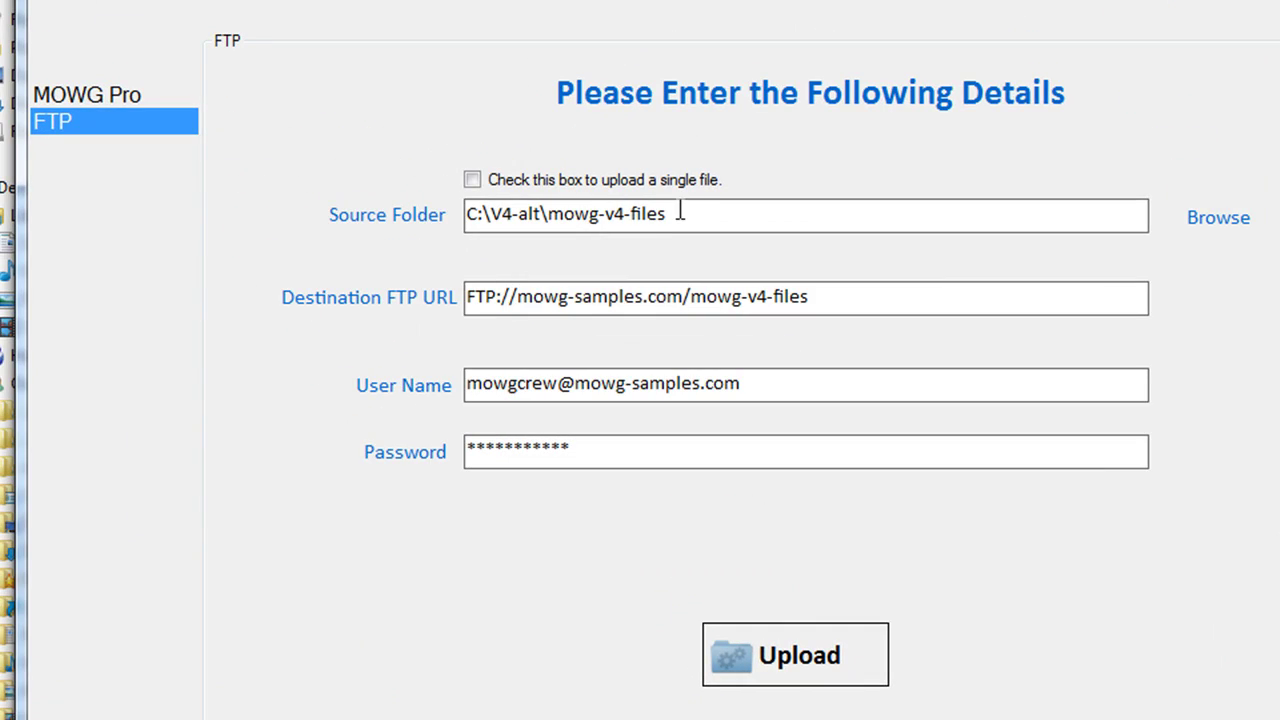
- Compare the folder names in both paths, shorten the destination FTP URL to FTP://mowg-samples.com/, and upload the source folder
drag(810, 297, 691, 297)
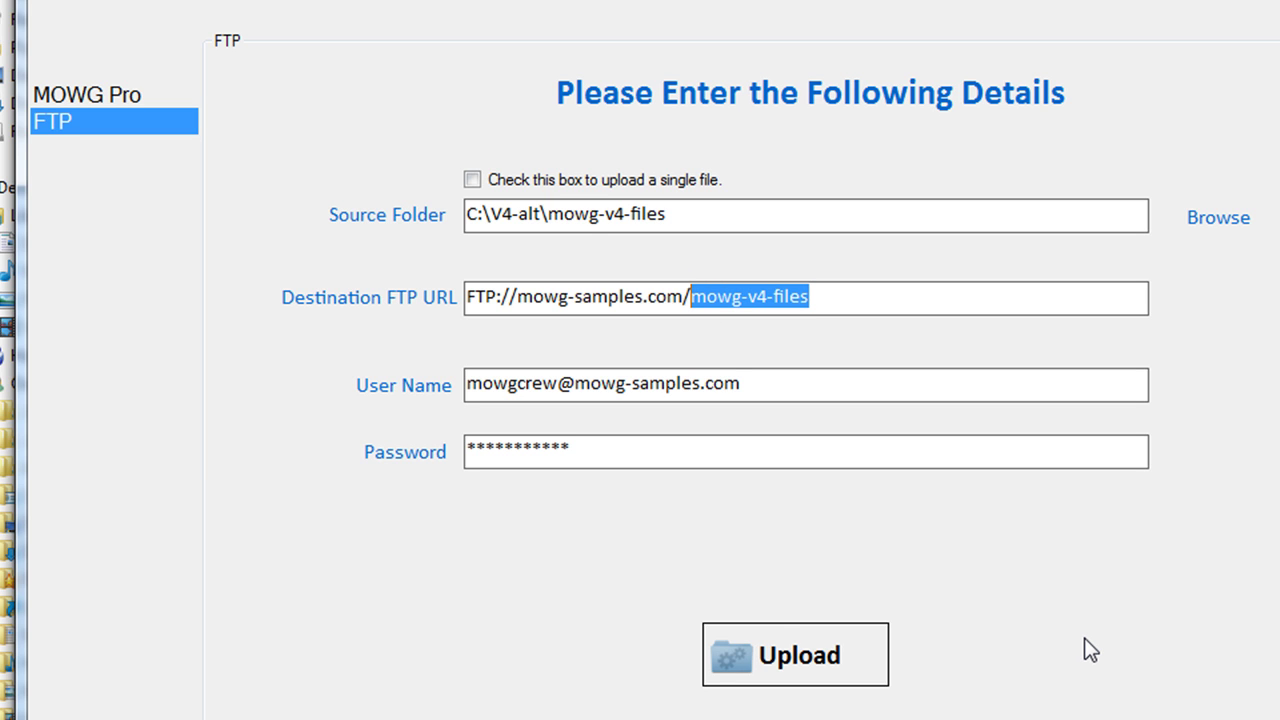
drag(668, 214, 550, 230)
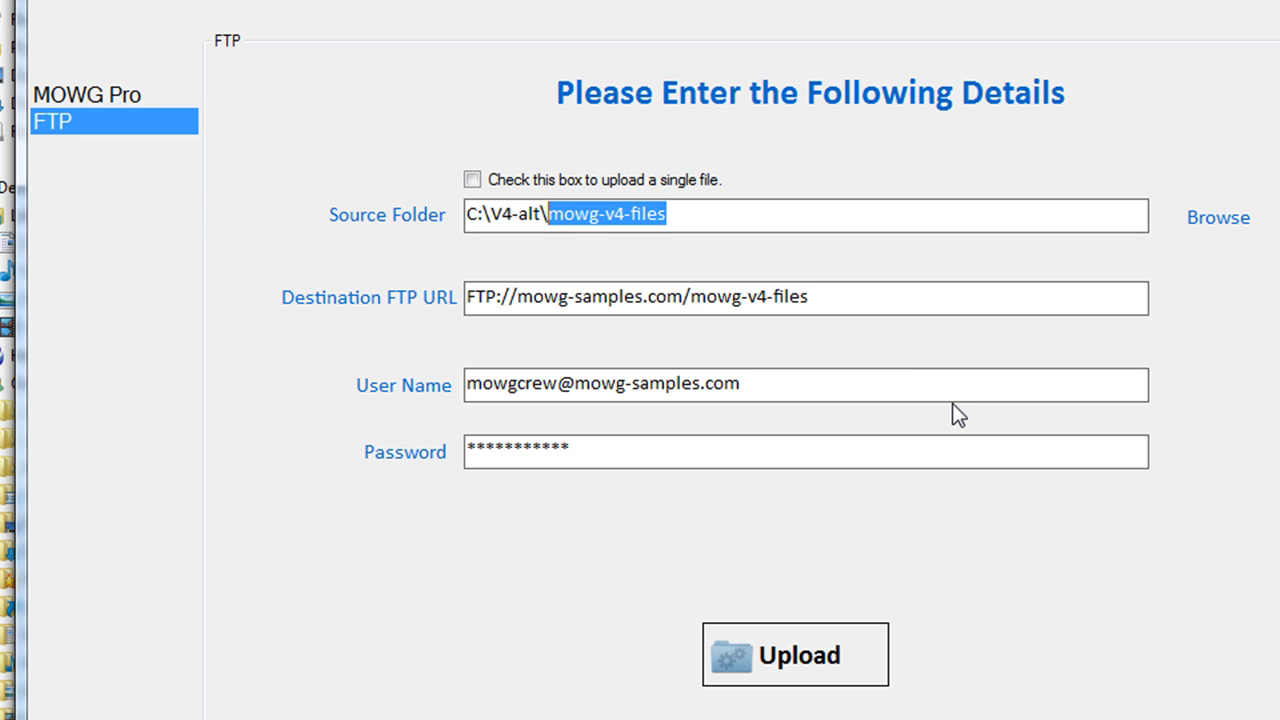
click(896, 297)
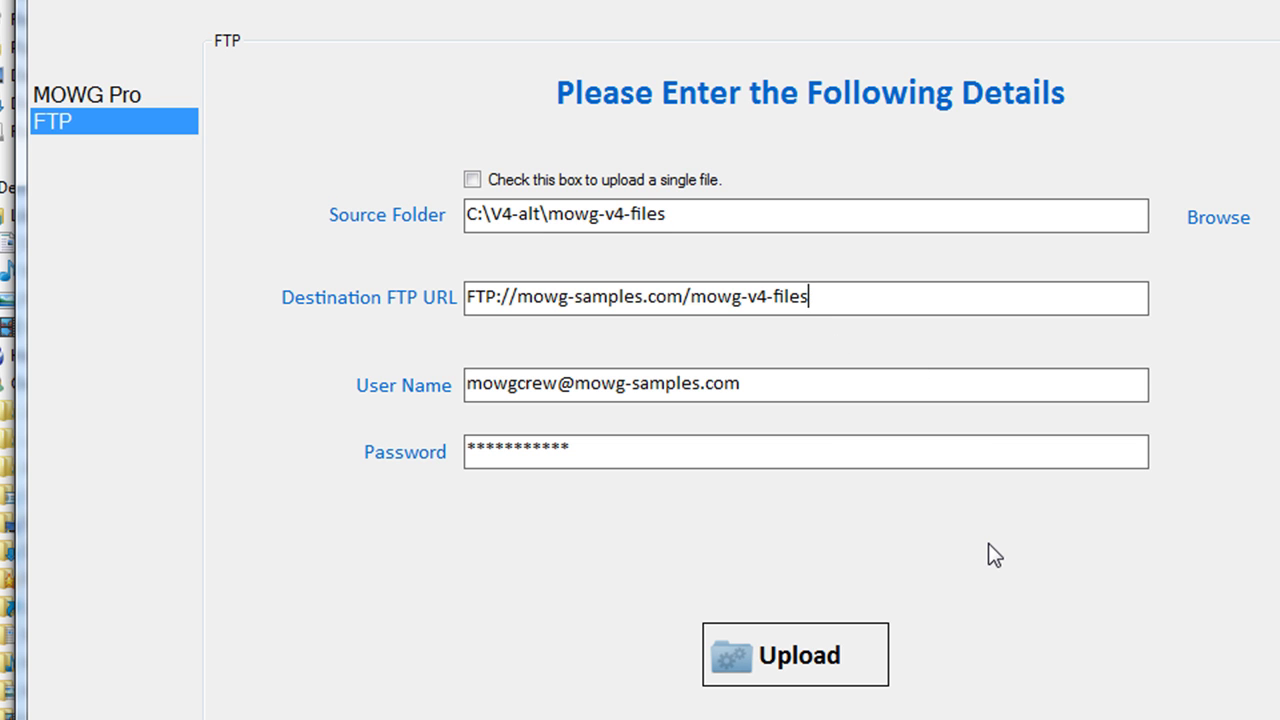
key(BackSpace)
key(BackSpace)
key(BackSpace)
key(BackSpace)
key(BackSpace)
key(BackSpace)
key(BackSpace)
key(BackSpace)
key(BackSpace)
key(BackSpace)
key(BackSpace)
key(BackSpace)
key(BackSpace)
key(BackSpace)
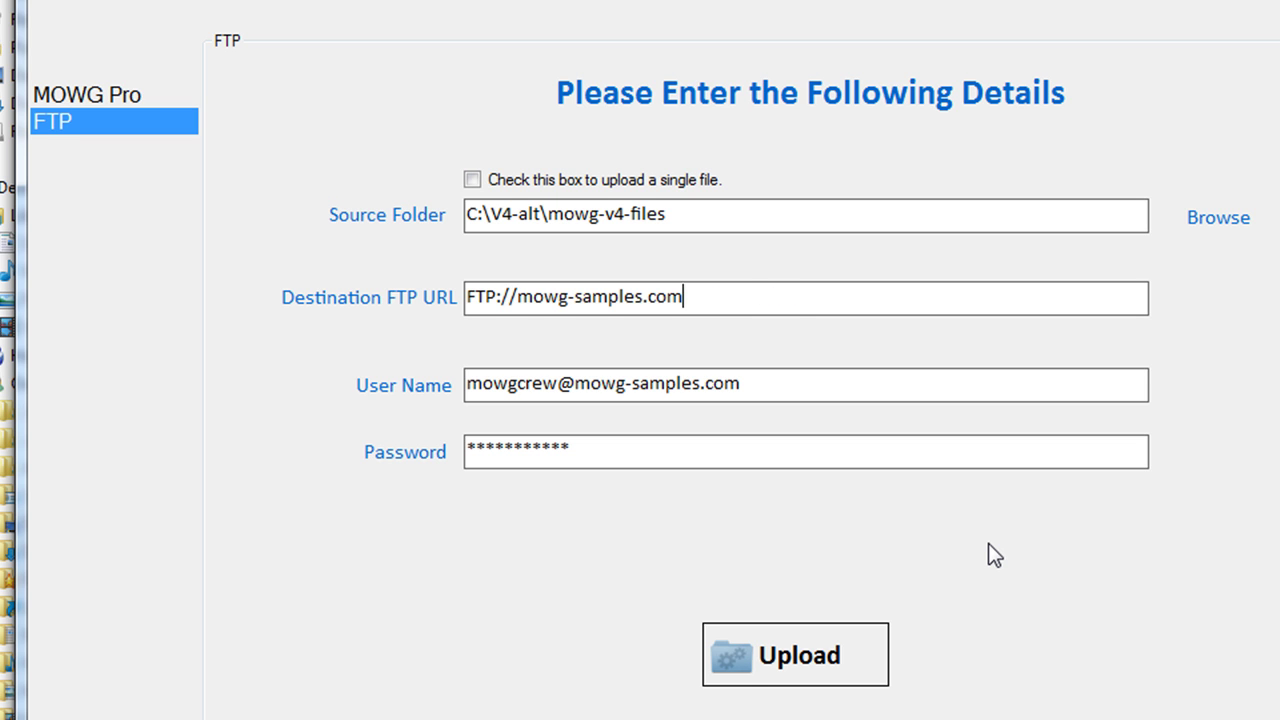
text(/)
key(BackSpace)
text(/)
click(775, 651)
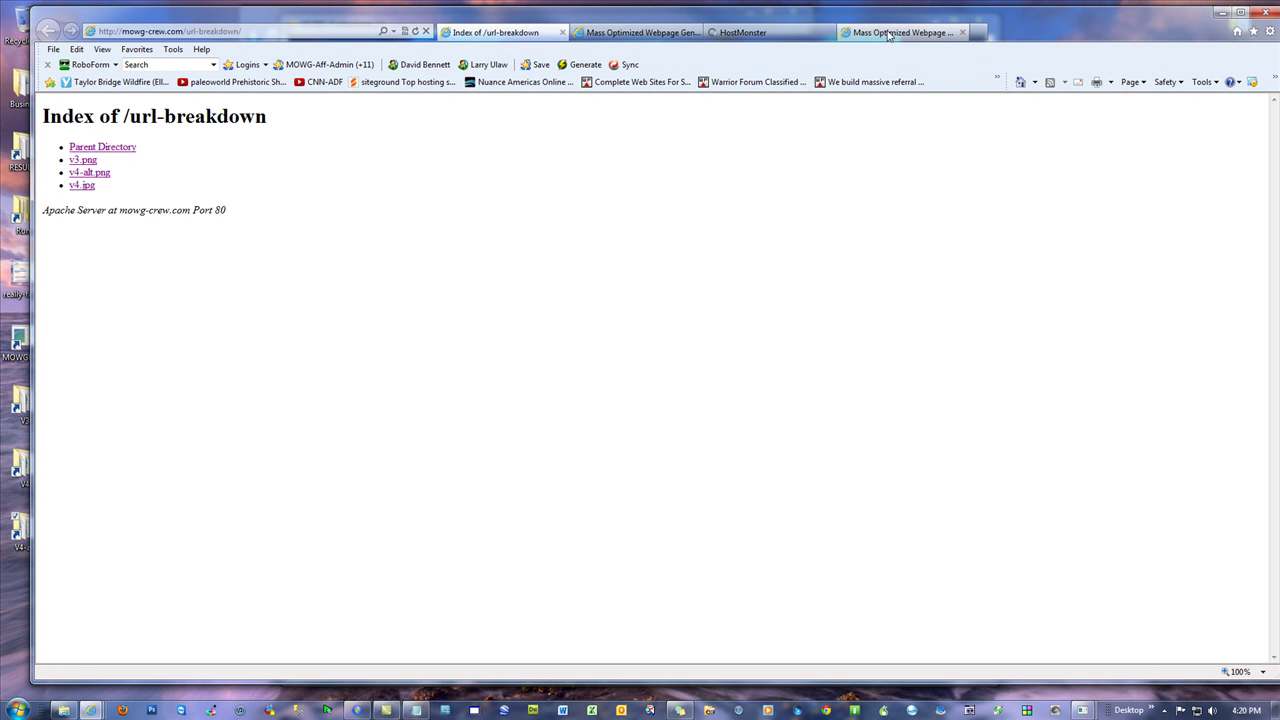
- Switch to the mowg-samples.com home page in the browser, reload it, and examine its styling and pictures down to the footer
click(905, 32)
click(745, 33)
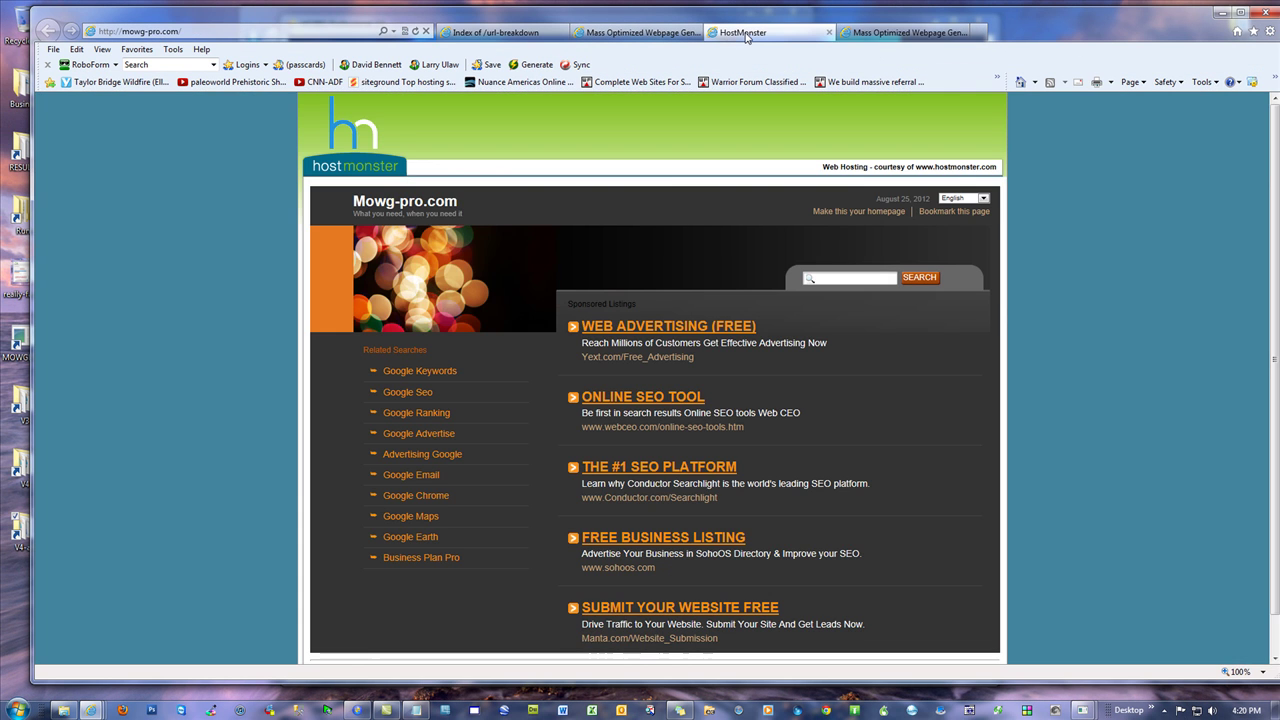
click(920, 34)
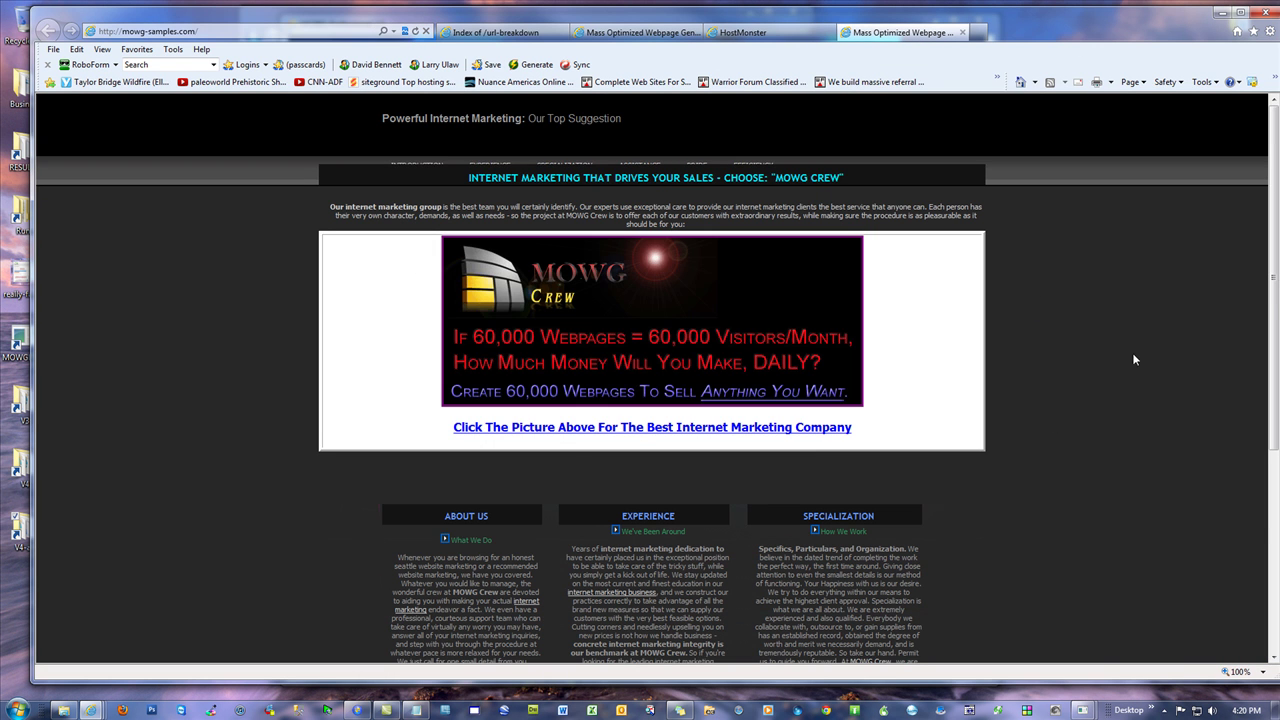
scroll(1134, 359, down, 5)
scroll(1112, 406, up, 5)
click(416, 32)
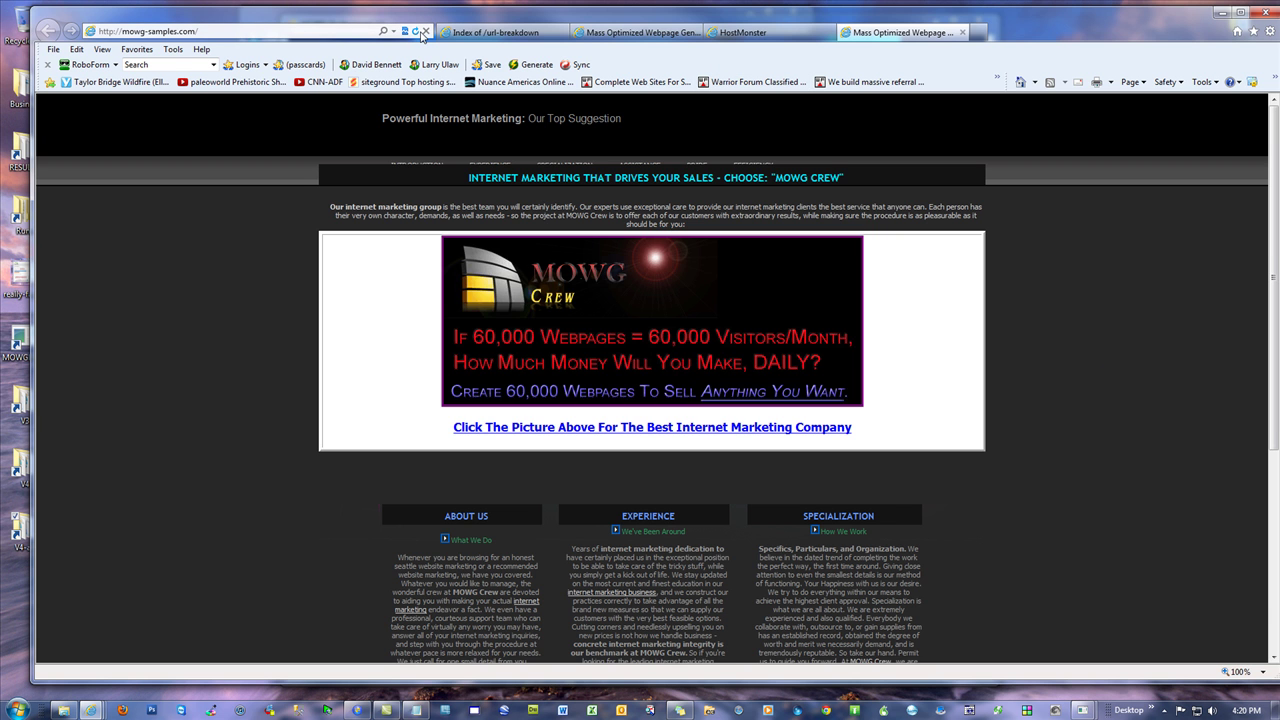
scroll(485, 292, down, 5)
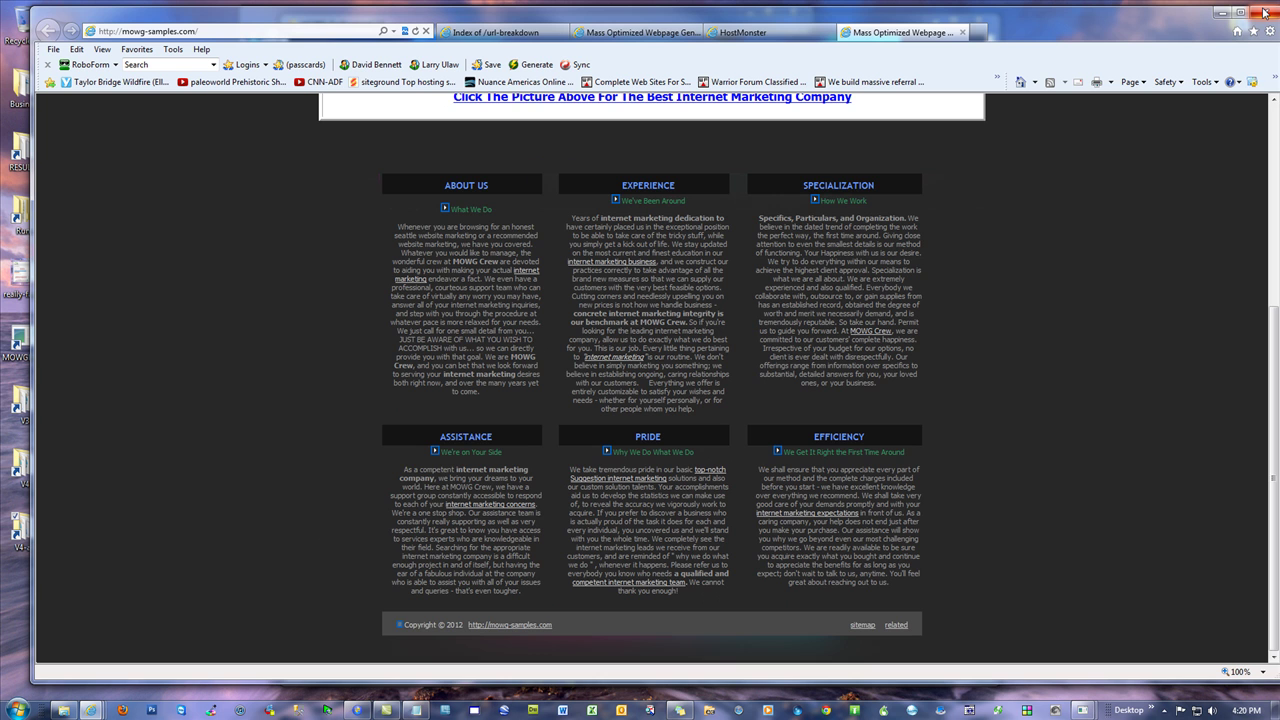
scroll(1203, 285, up, 3)
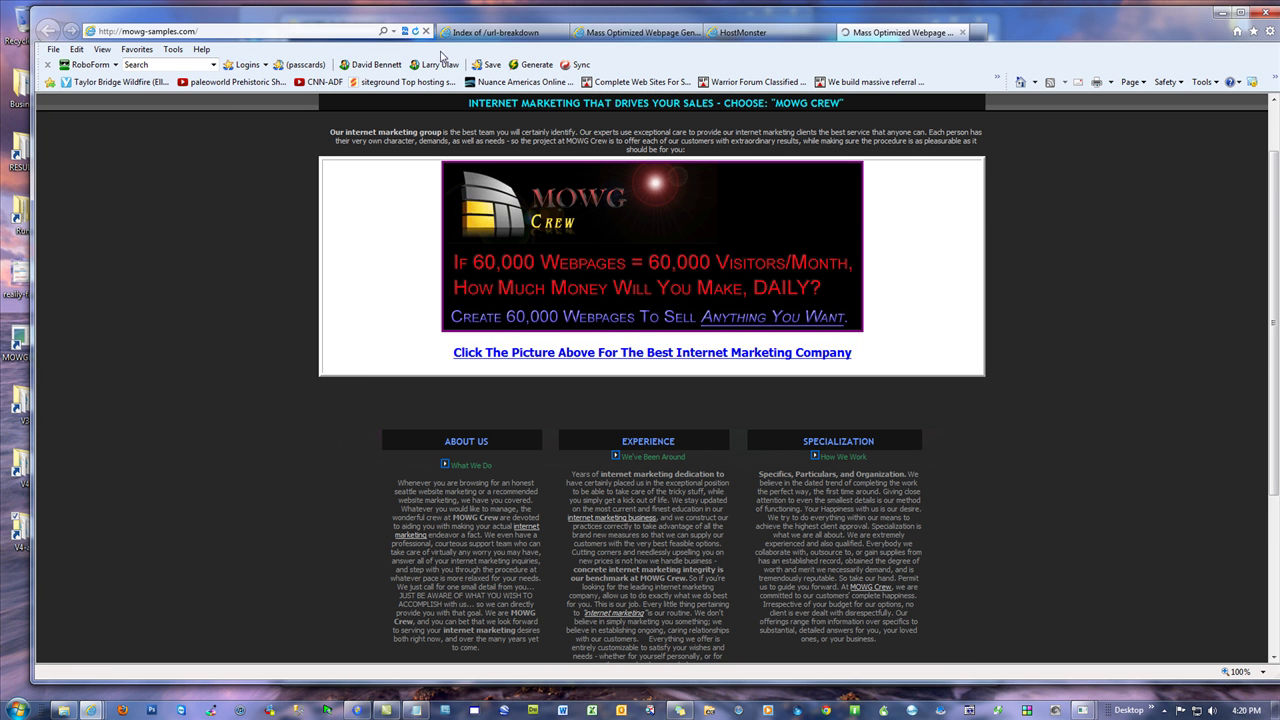
scroll(1172, 360, up, 1)
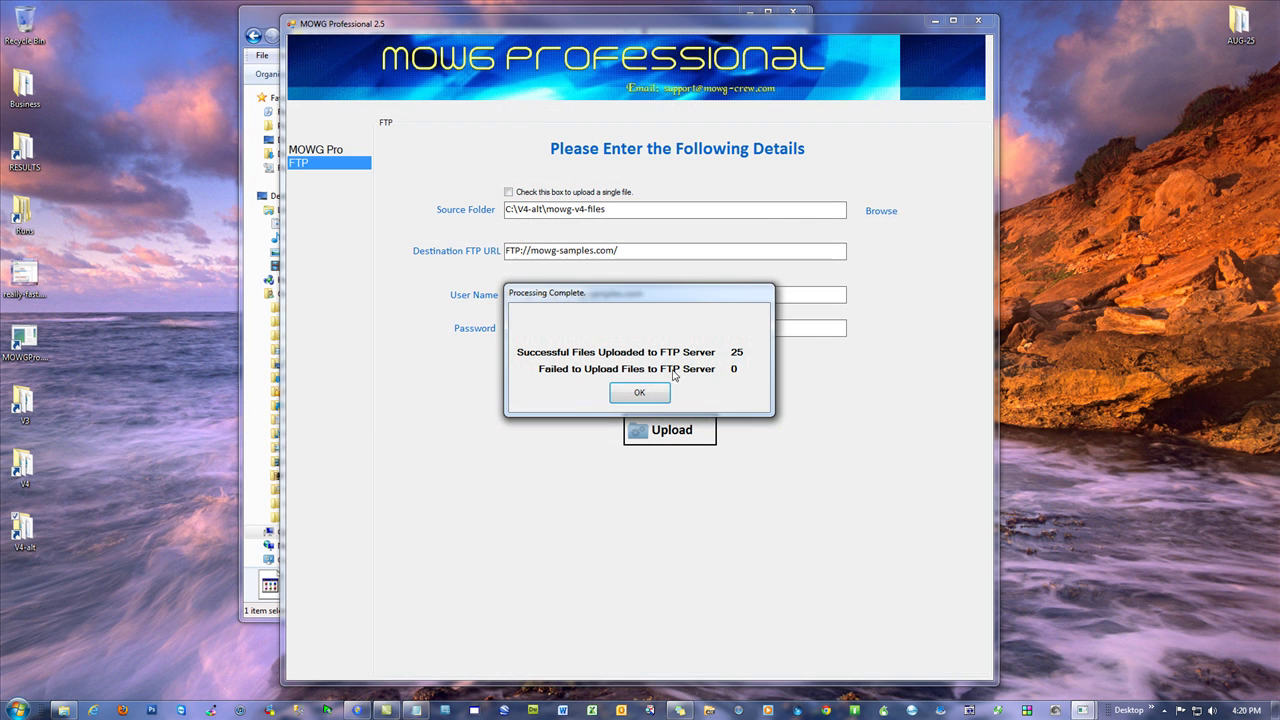
- Dismiss the upload summary, return to the MOWG Pro settings without quitting the program, and load a saved profile file
click(650, 392)
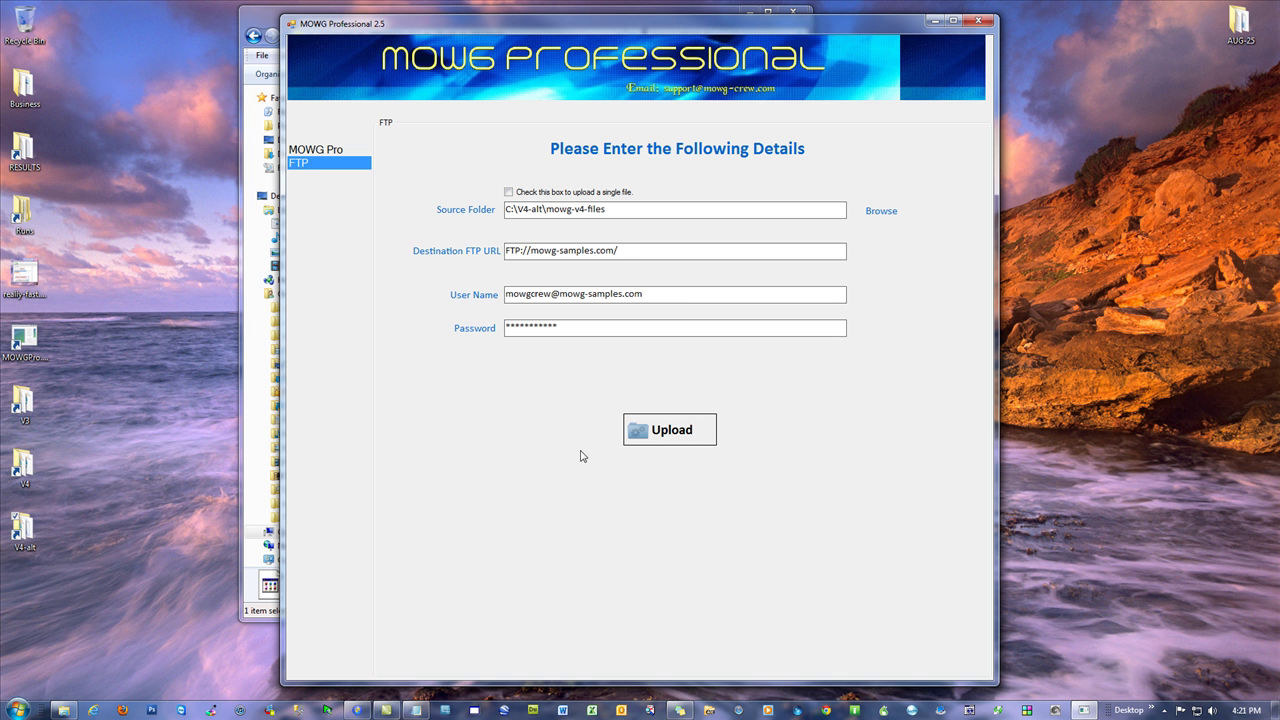
click(343, 149)
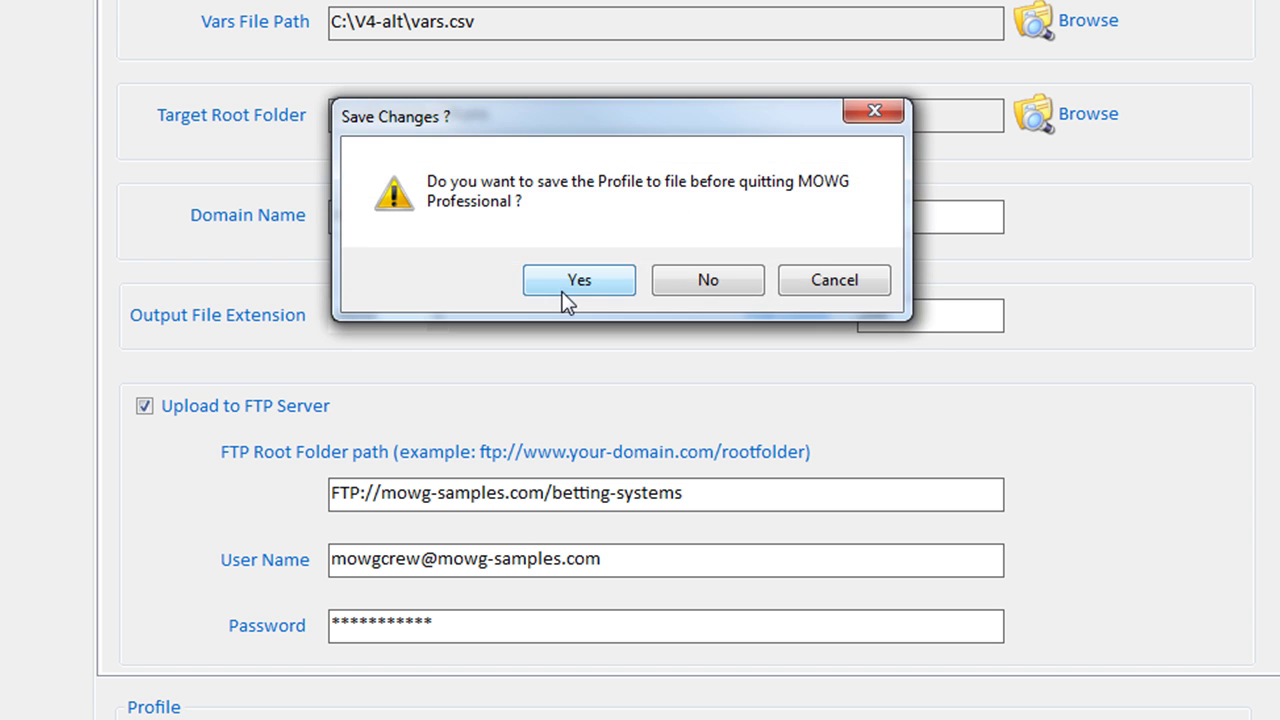
click(826, 279)
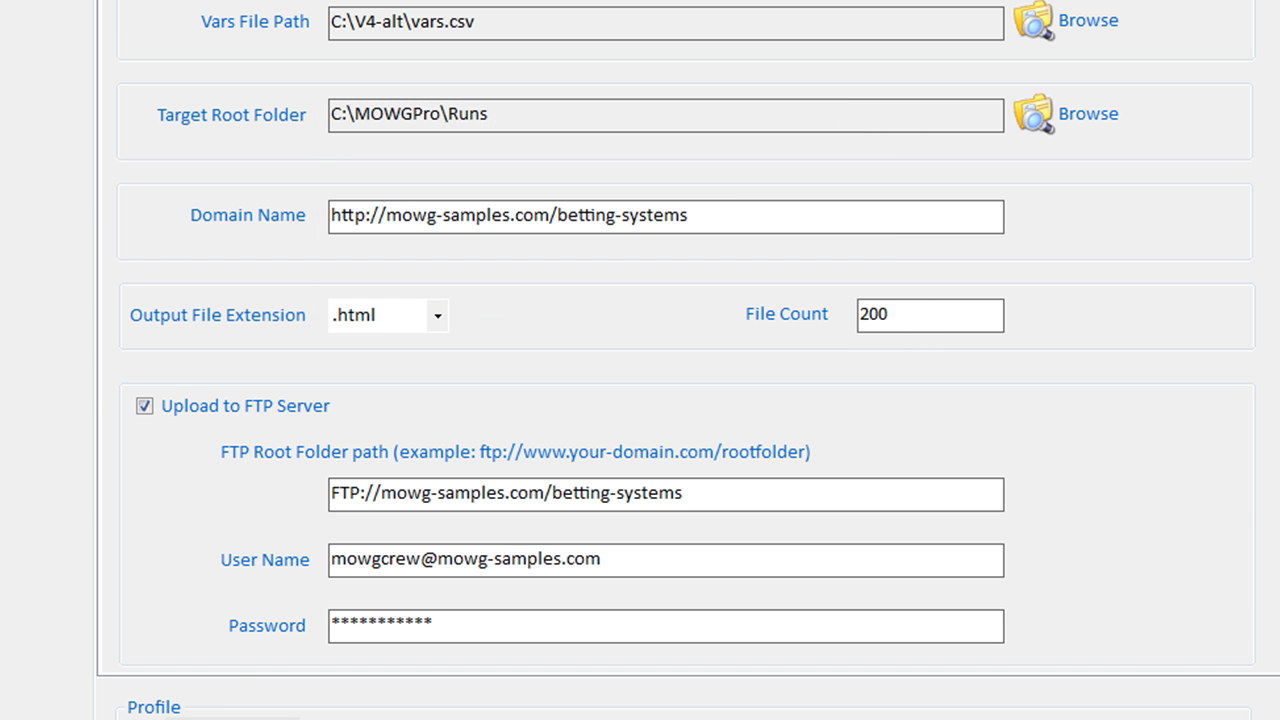
click(200, 714)
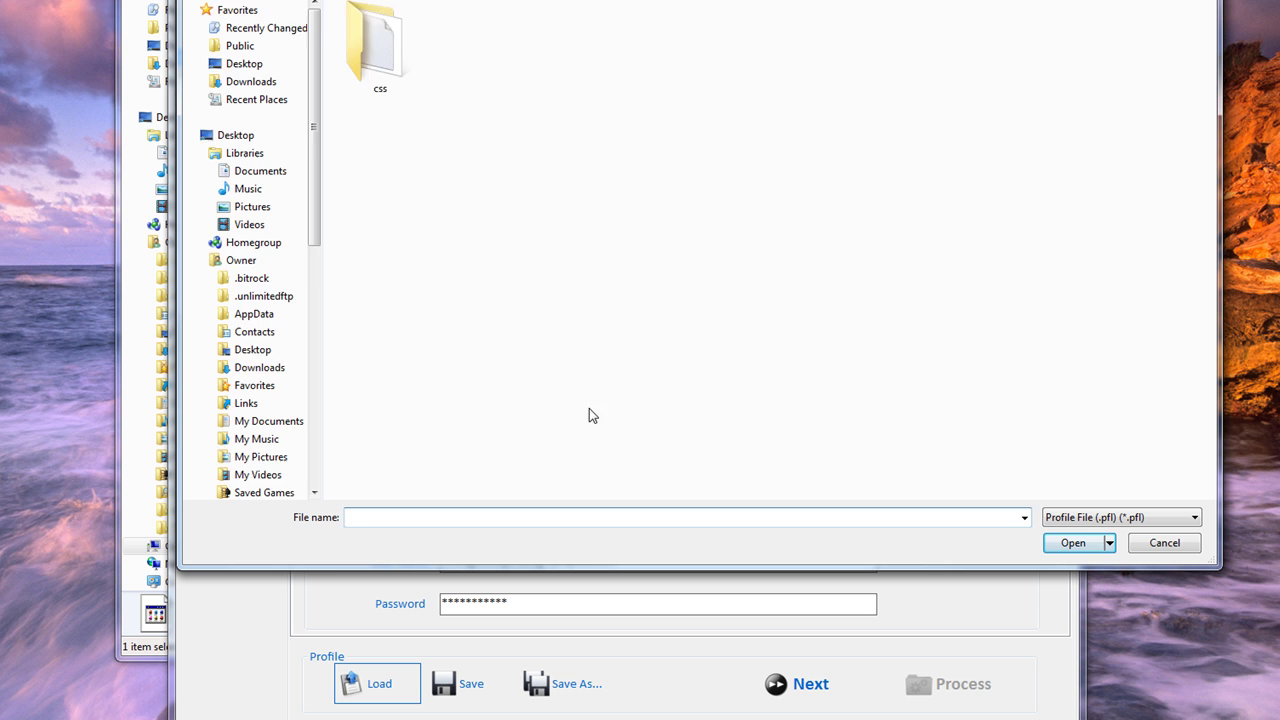
double_click(389, 102)
double_click(380, 40)
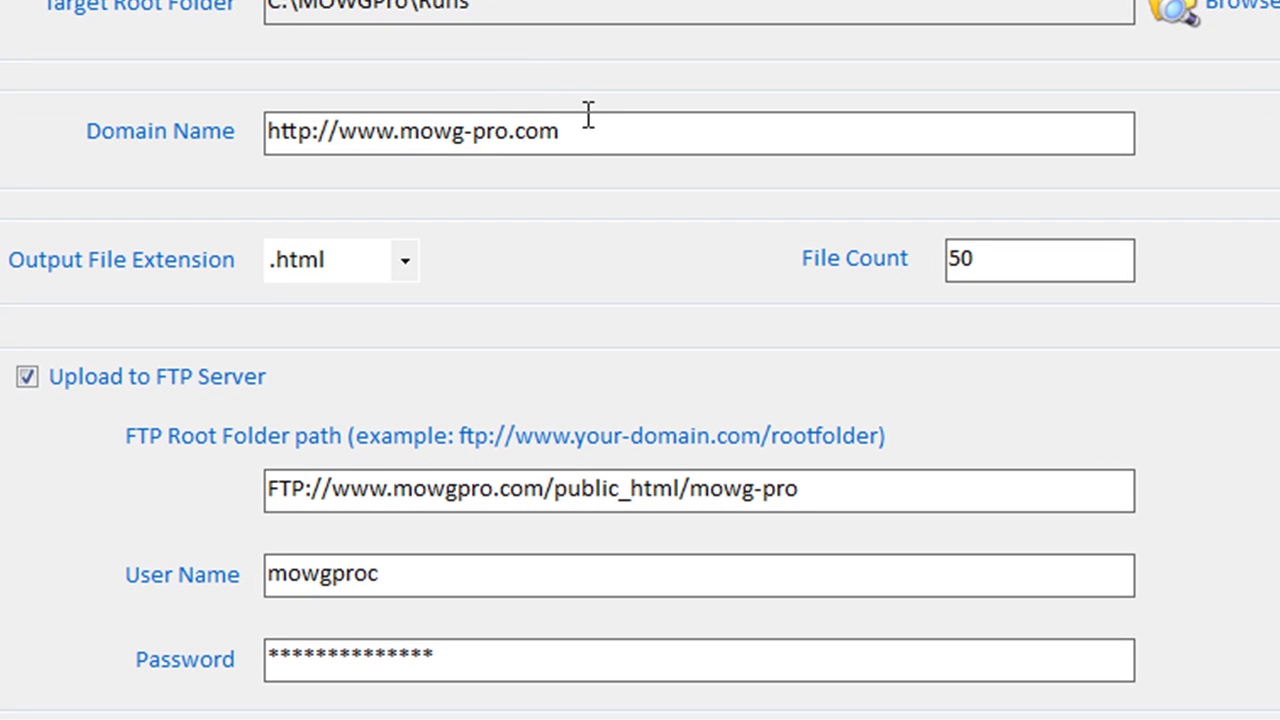
drag(544, 489, 463, 423)
click(466, 130)
key(Delete)
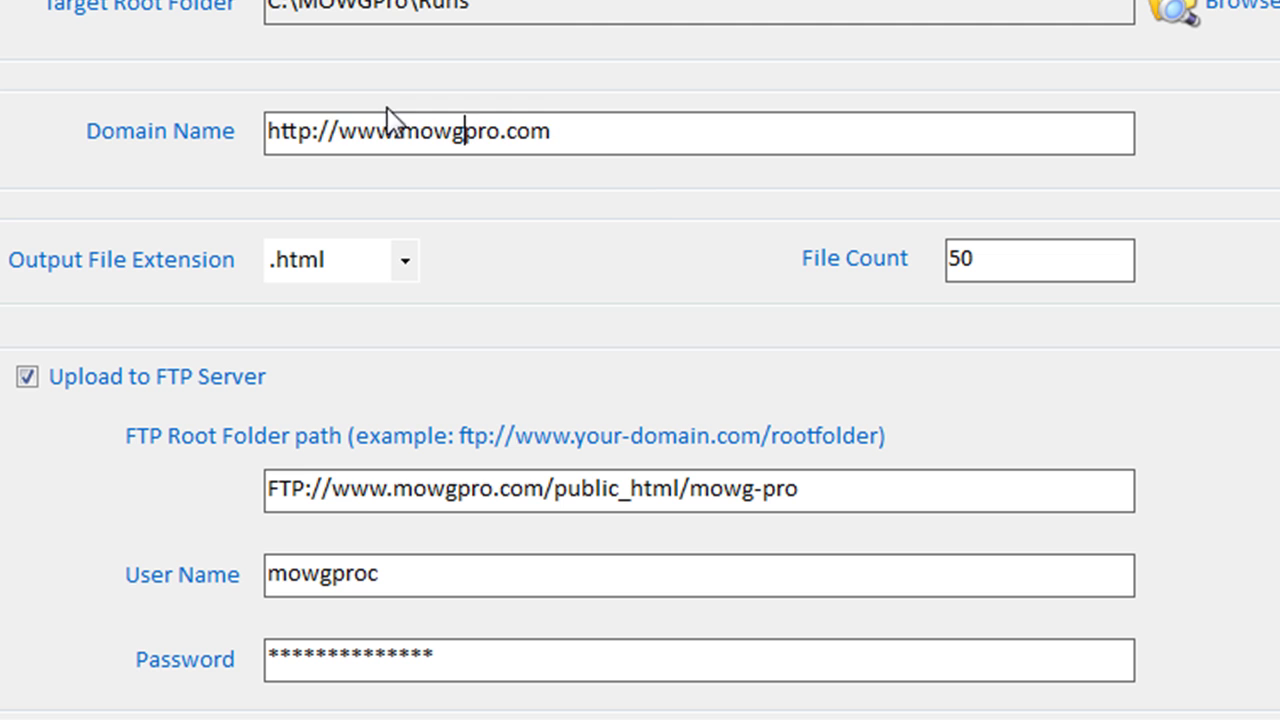
click(600, 134)
key(shift+Home)
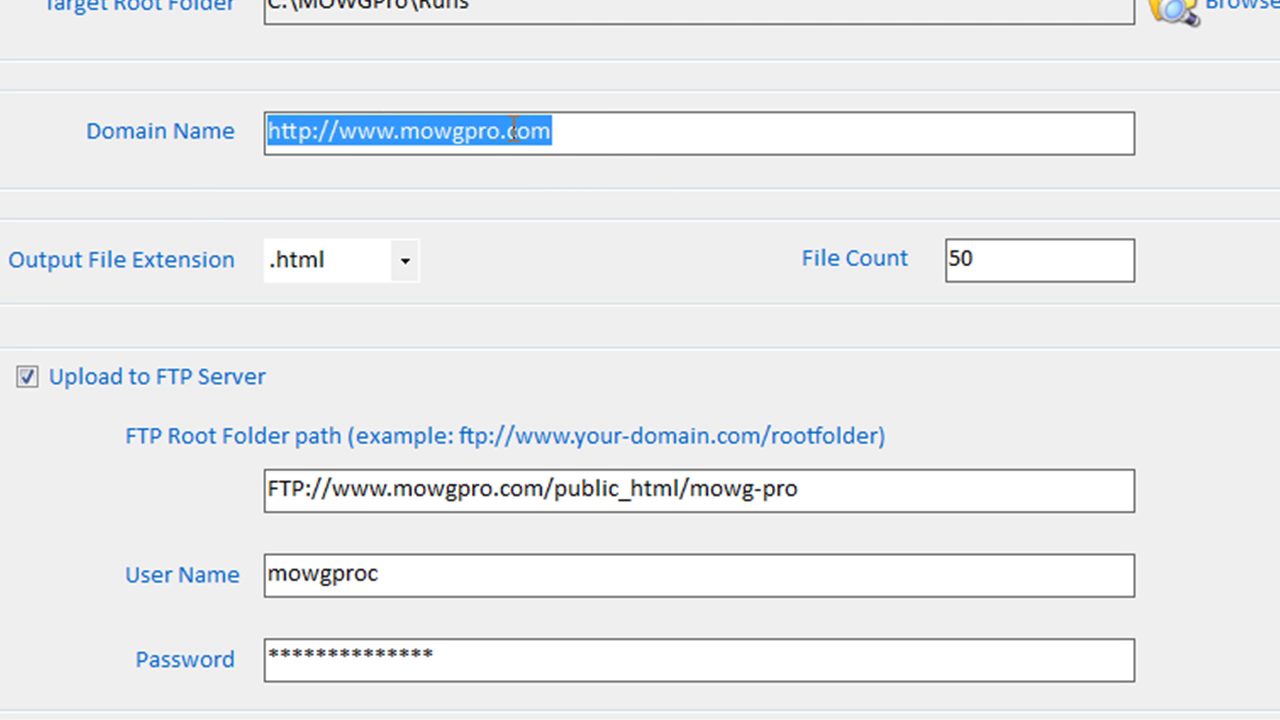
click(586, 128)
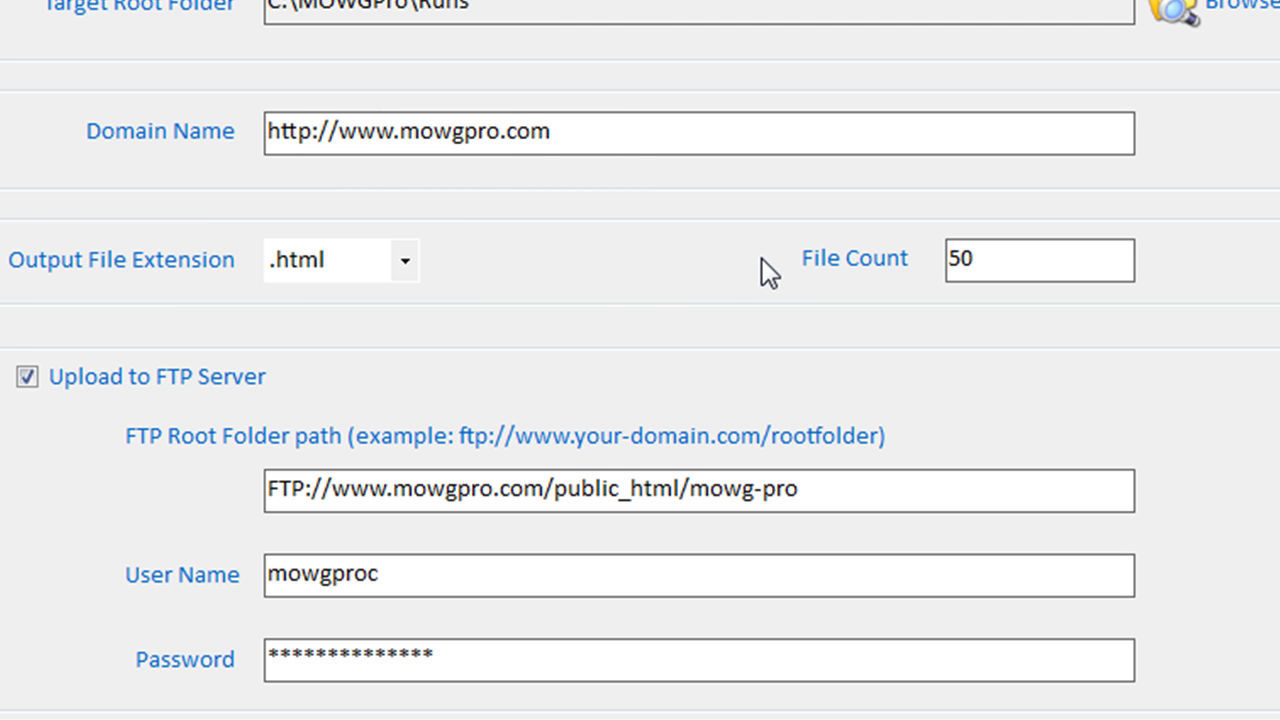
text(/blue)
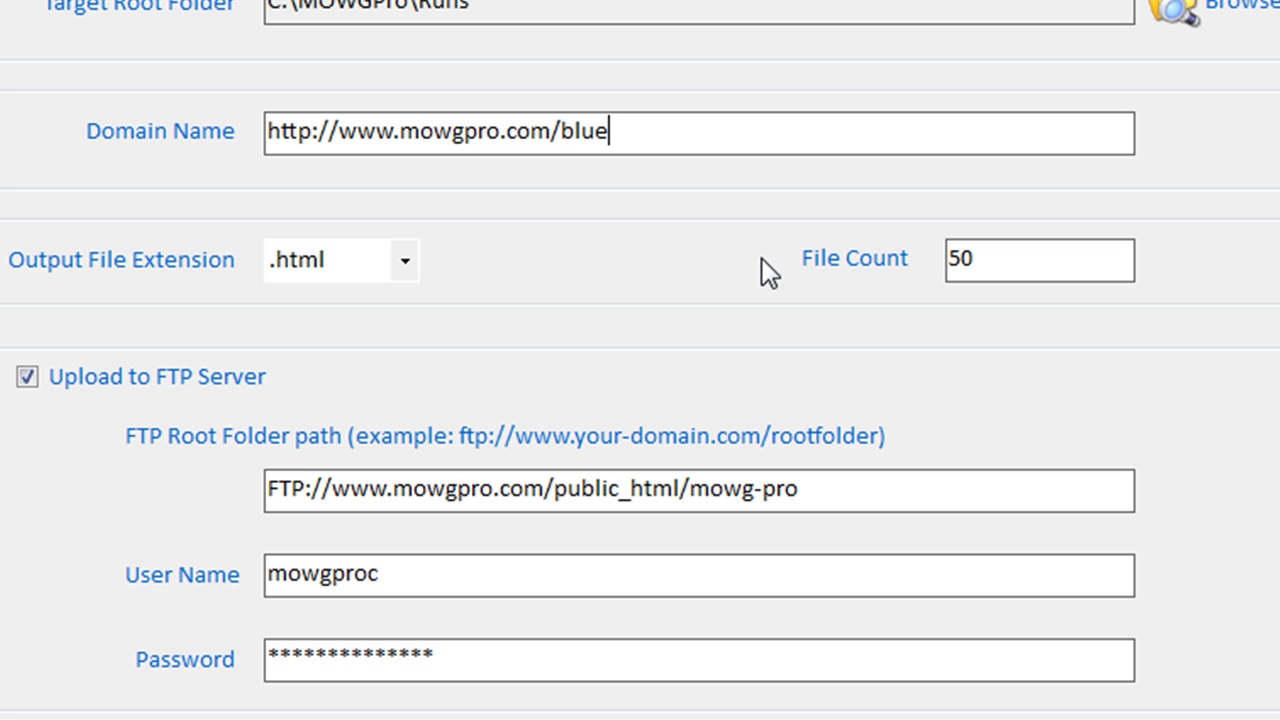
text(-flowers)
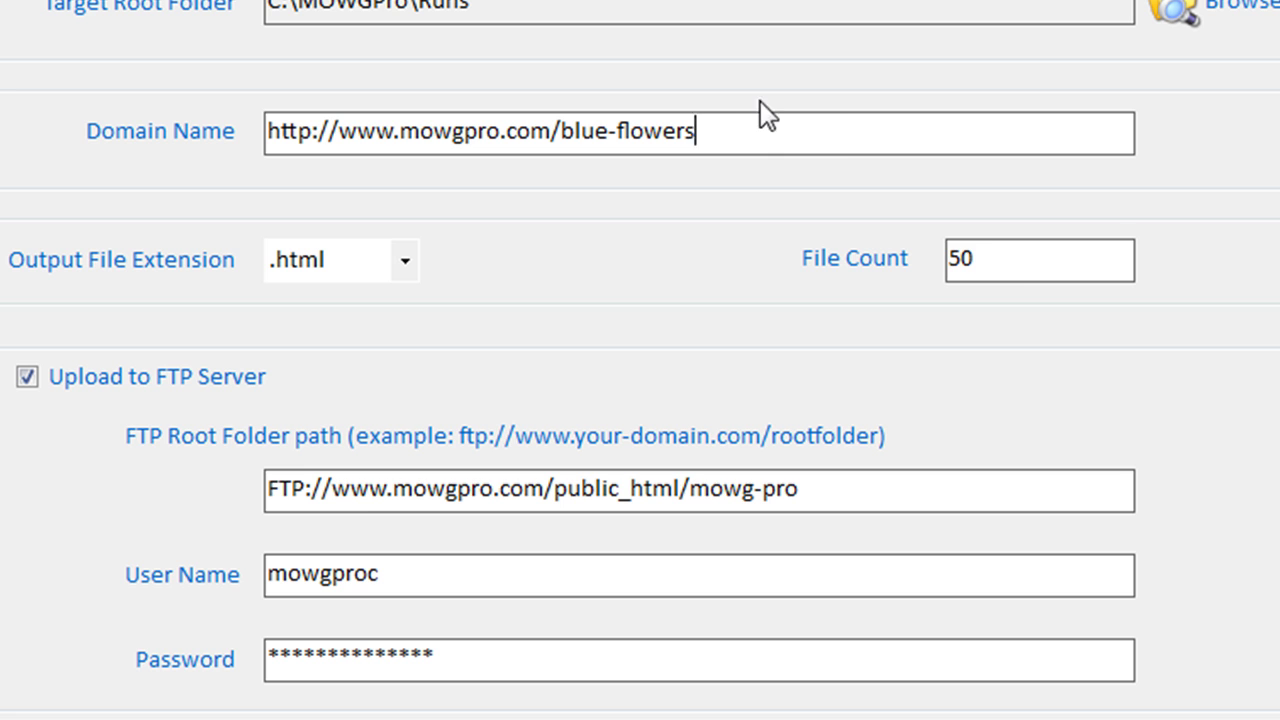
- Set the file count to 200
click(1017, 257)
double_click(1017, 257)
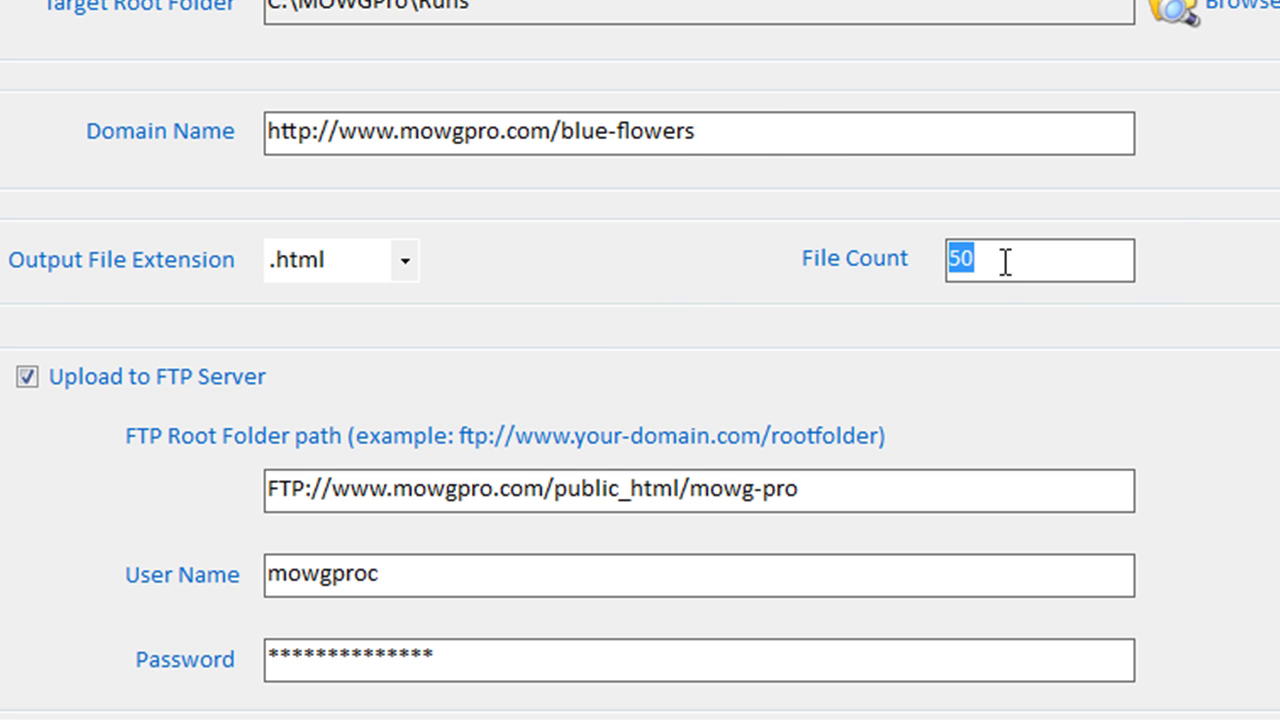
text(200)
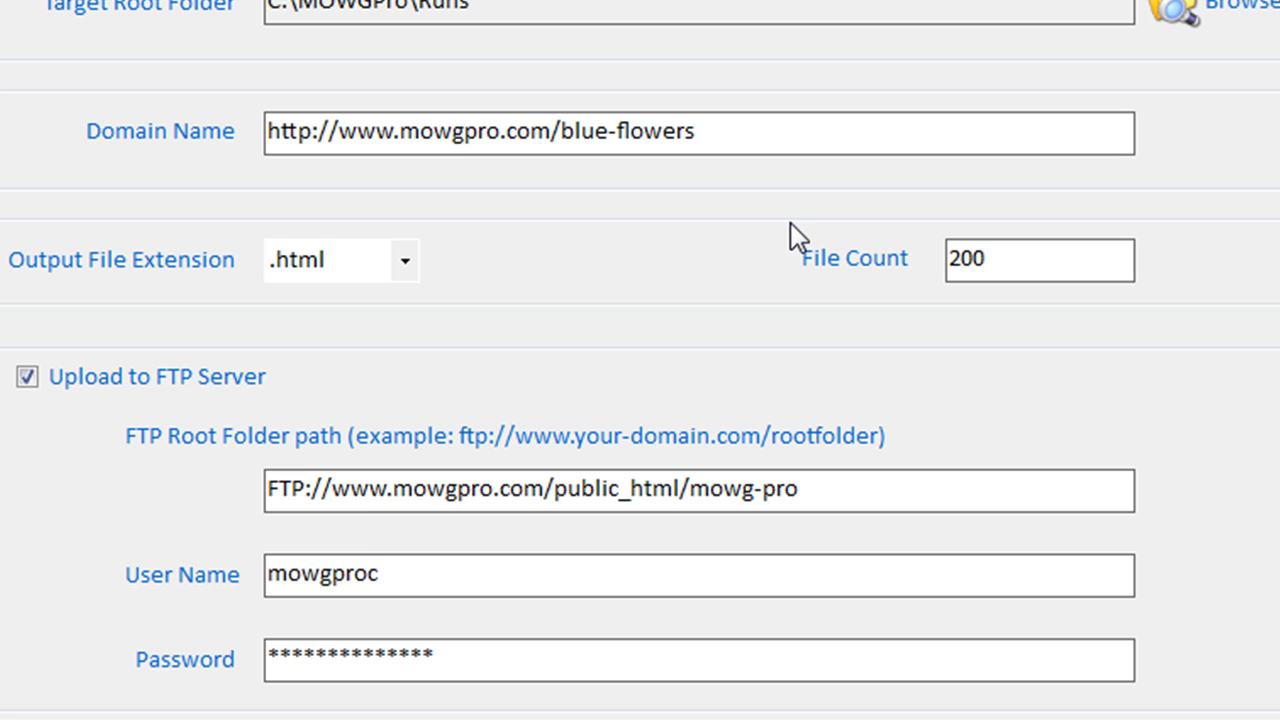
click(349, 490)
drag(270, 489, 684, 490)
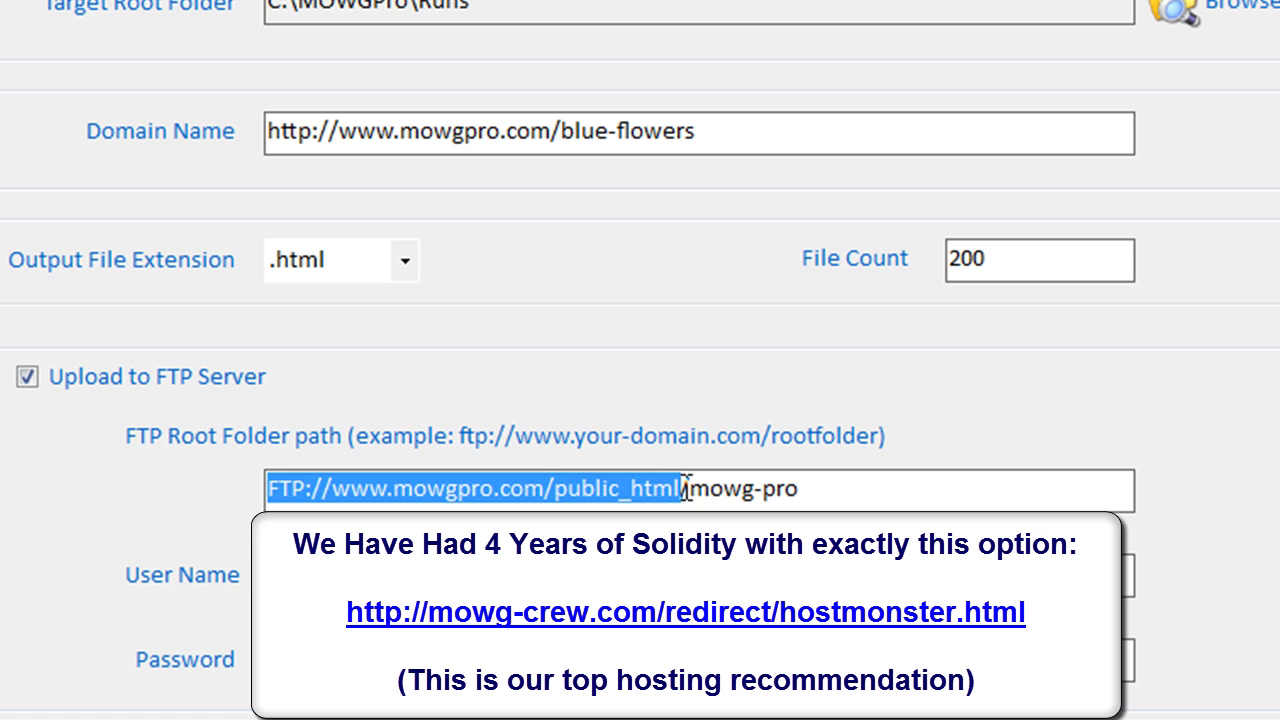
drag(813, 490, 690, 490)
text(bl)
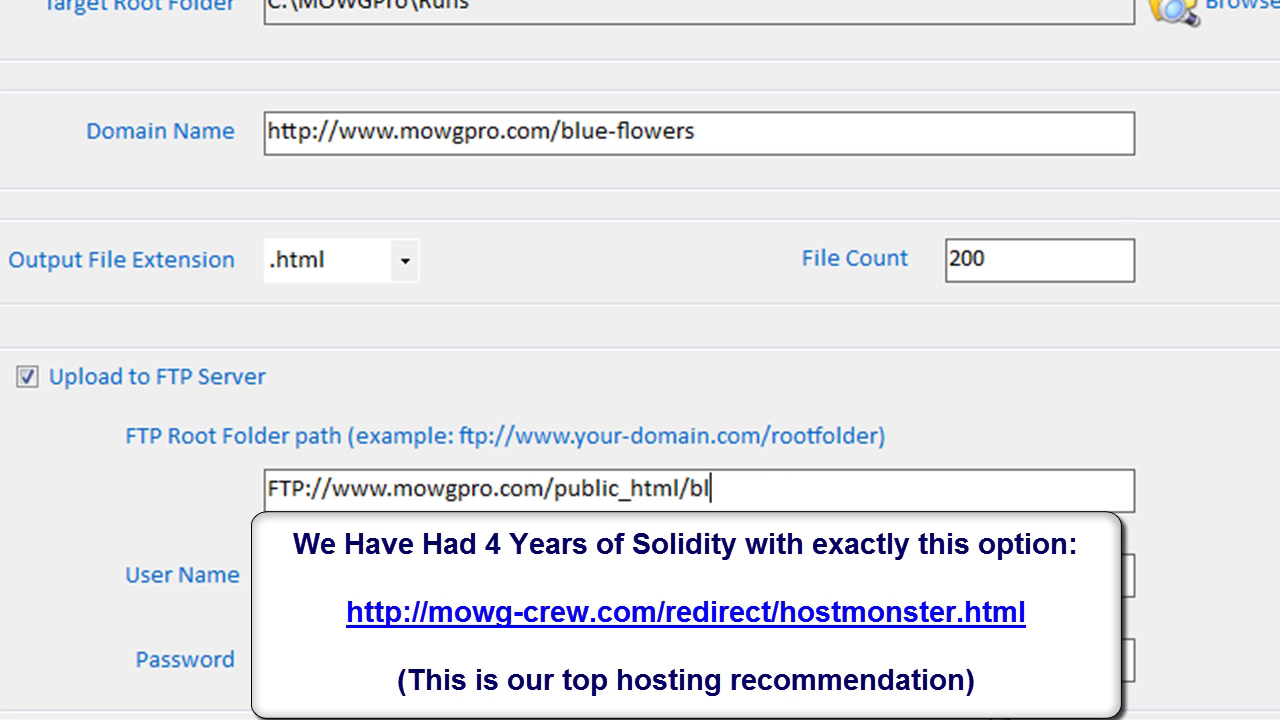
text(ue-flowers)
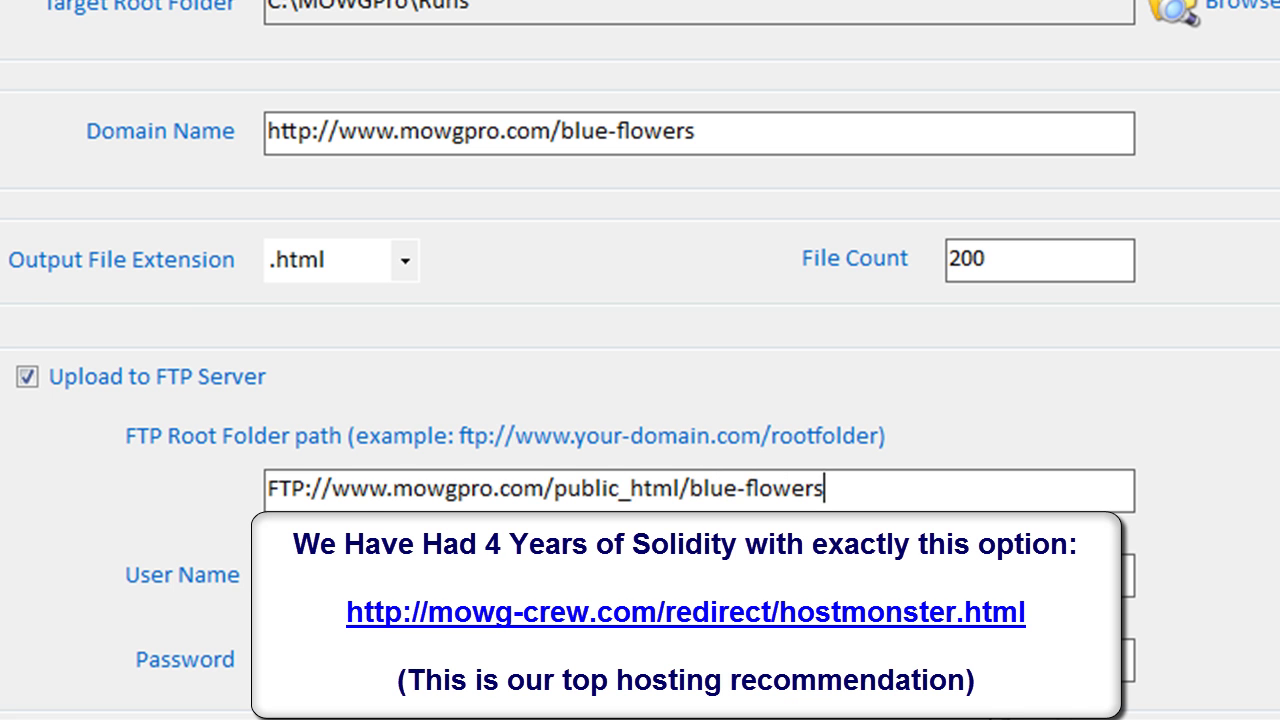
drag(860, 490, 202, 482)
drag(709, 131, 266, 149)
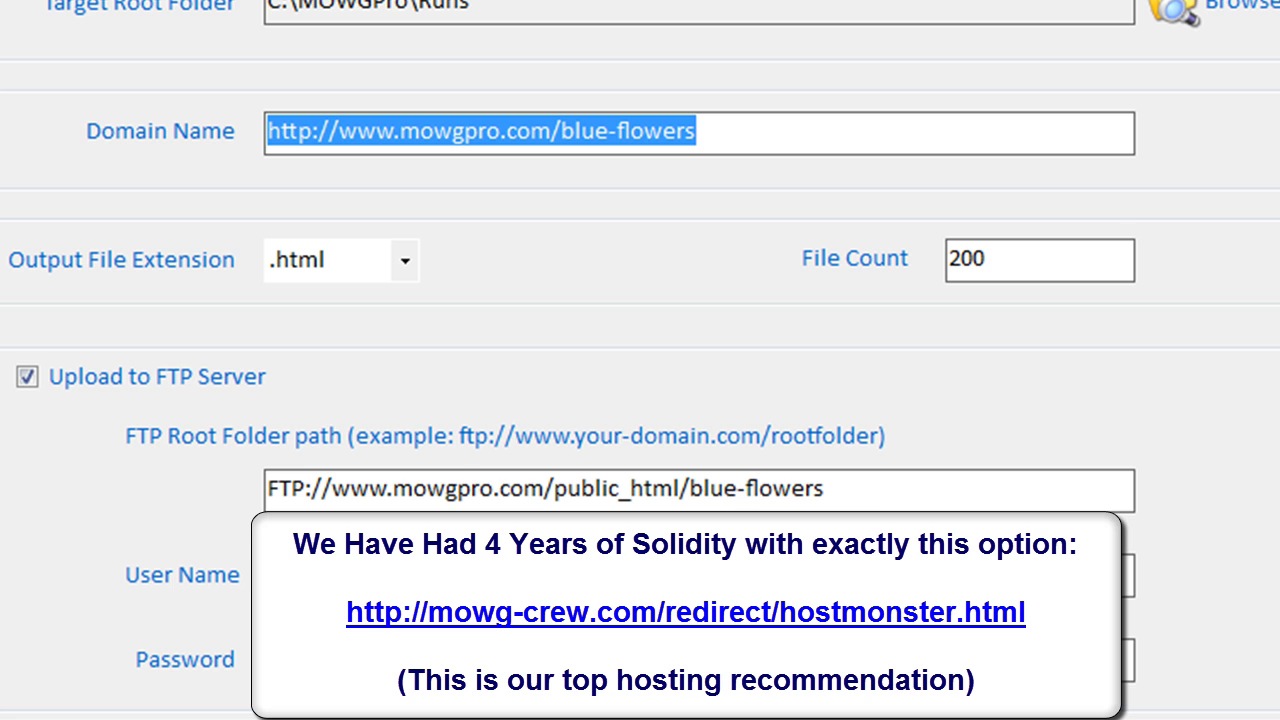
- Remove public_html/ from the FTP root folder path and compare the path and its prefix with the domain name
click(877, 487)
drag(692, 487, 556, 470)
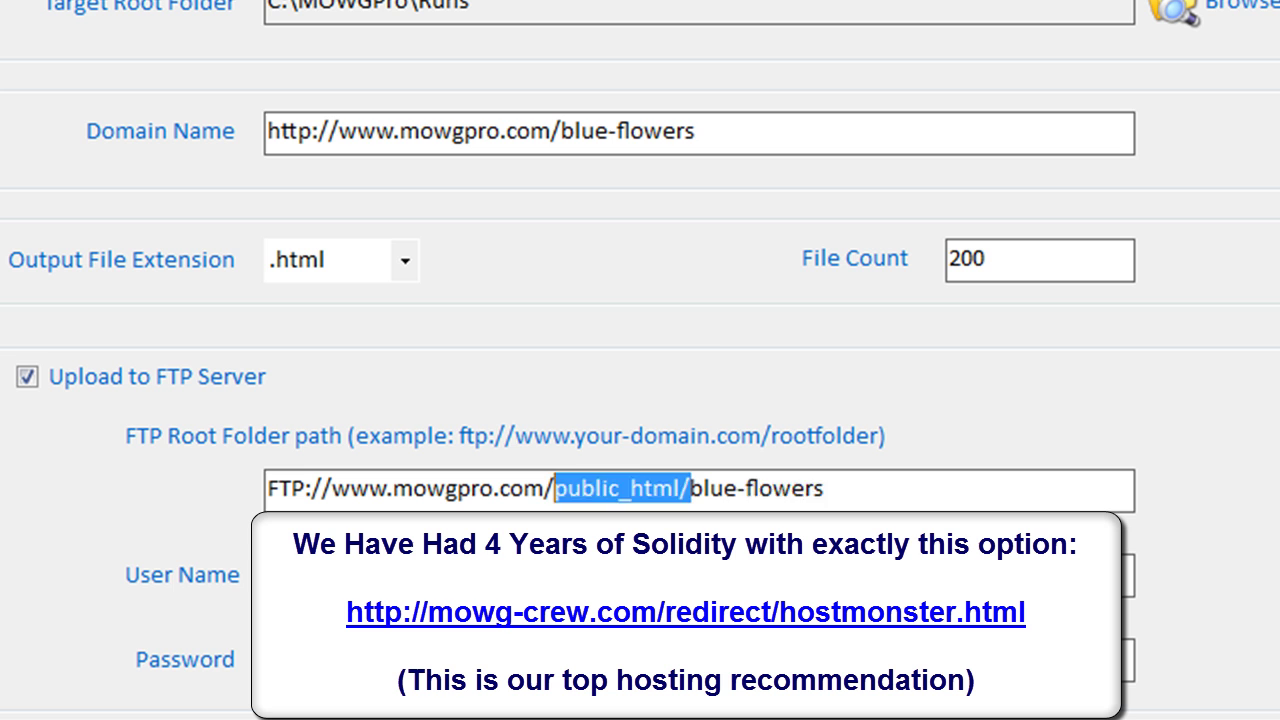
key(Delete)
drag(743, 137, 266, 133)
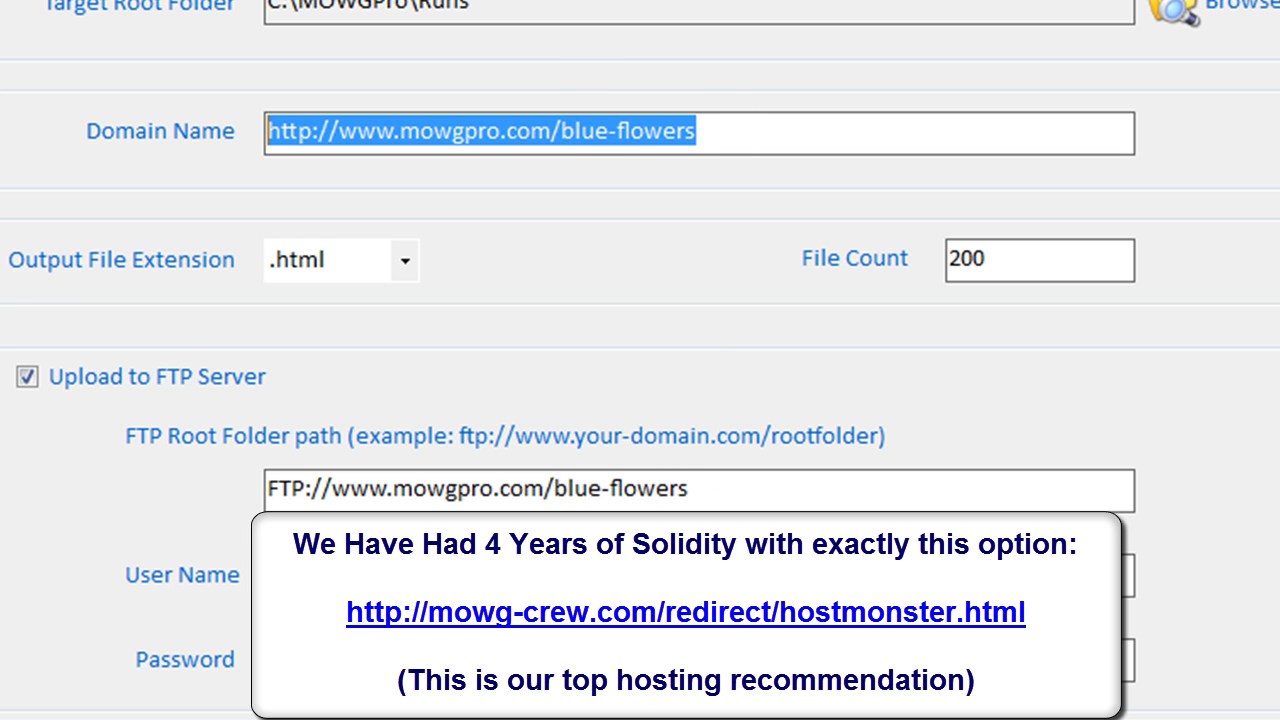
drag(745, 498, 266, 490)
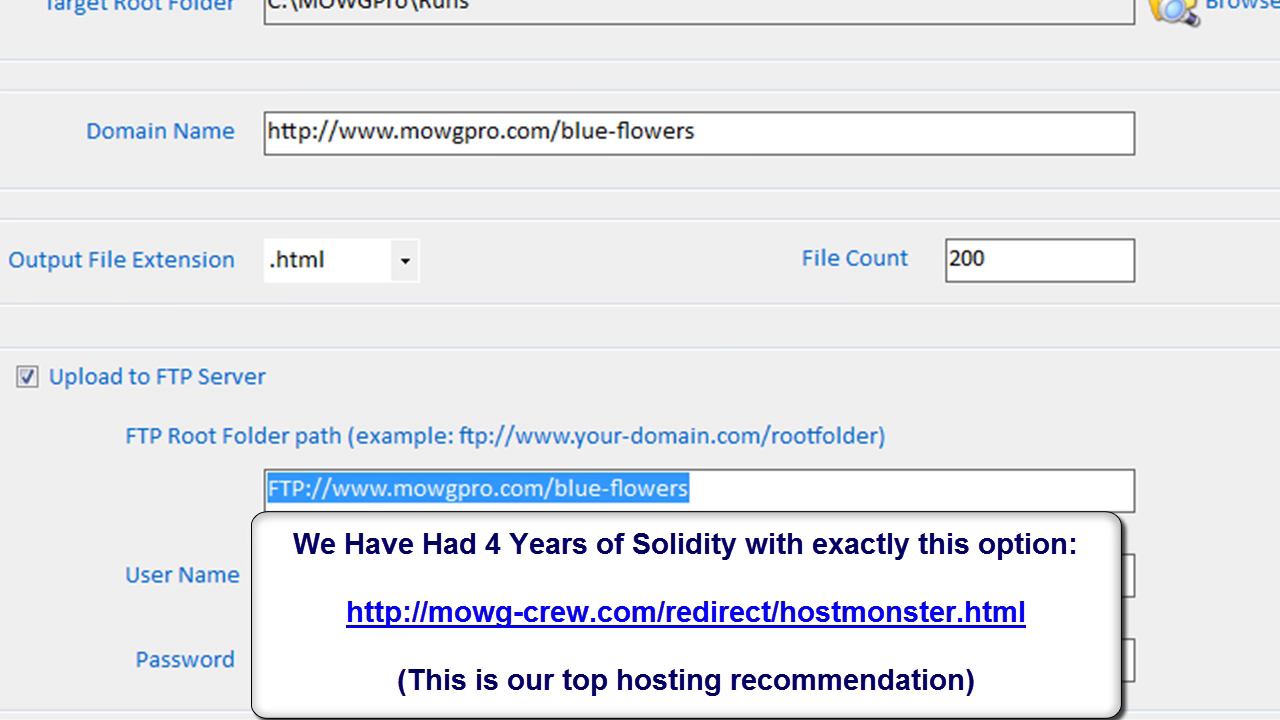
drag(321, 131, 266, 131)
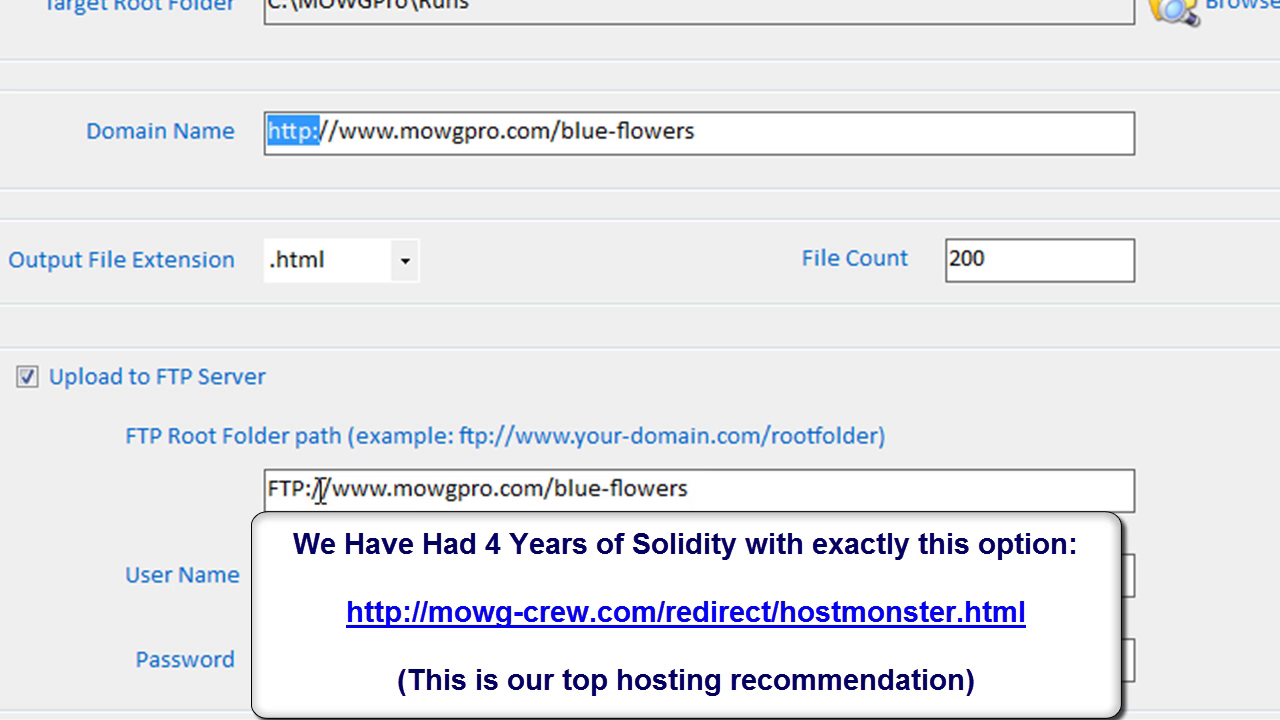
drag(318, 493, 266, 490)
click(724, 140)
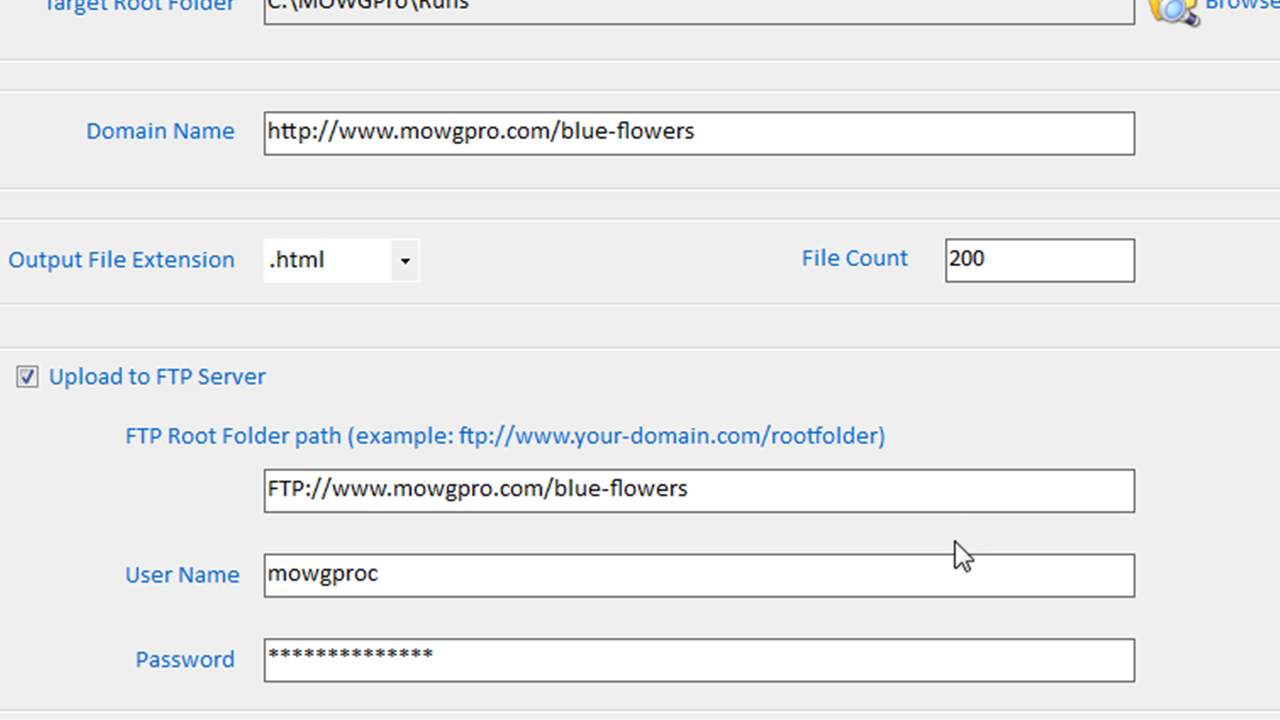
- Insert public_html/ before blue-flowers in the FTP root folder path and compare its base portion with the domain name's
drag(555, 489, 136, 516)
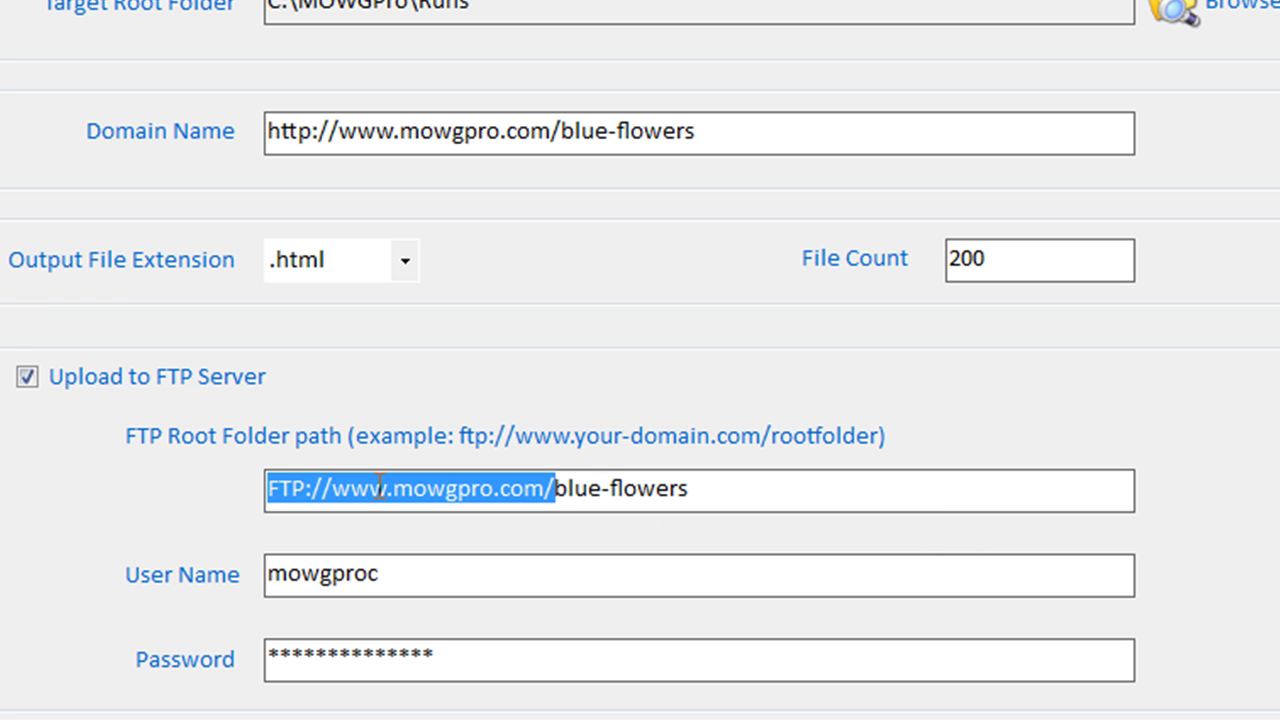
click(558, 489)
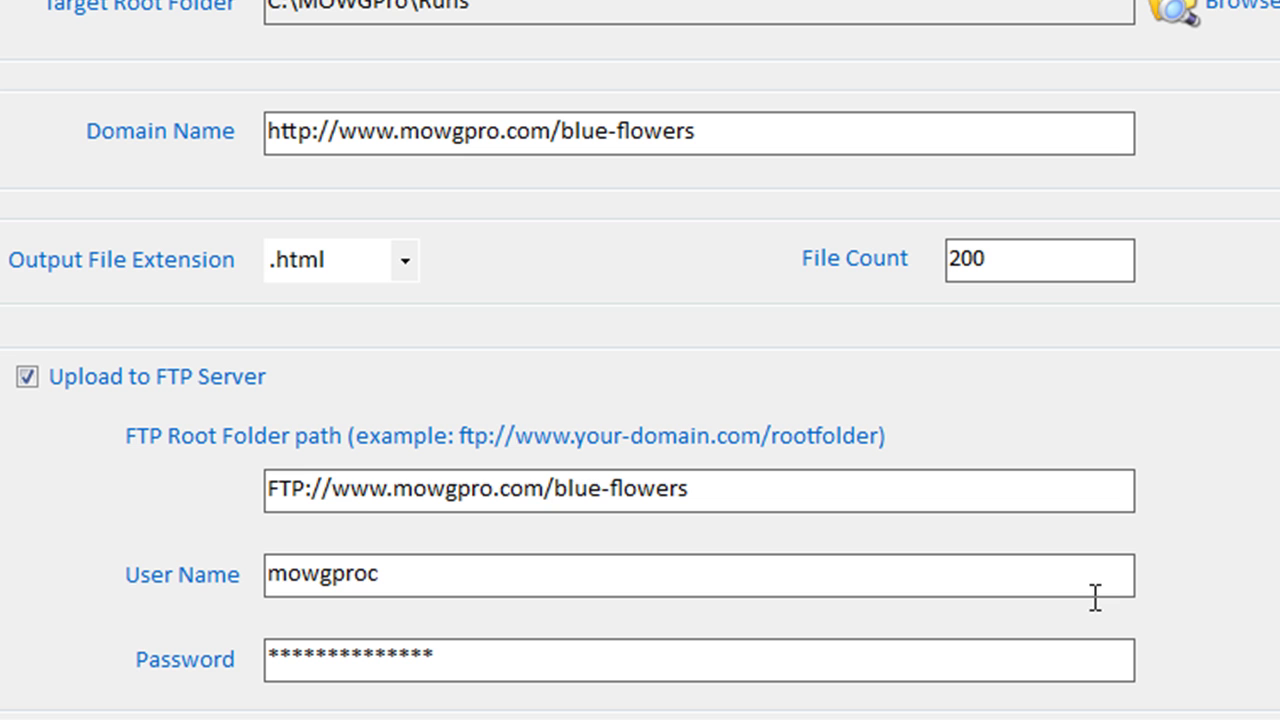
text(public_)
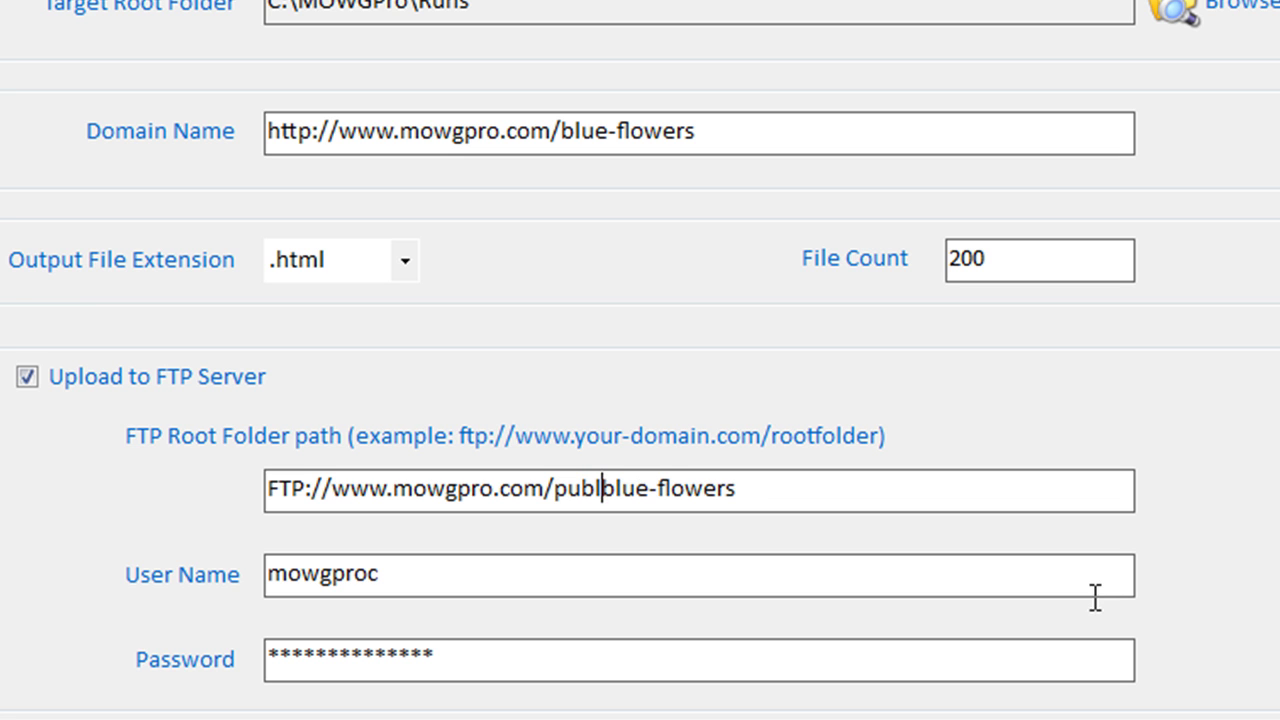
text(html)
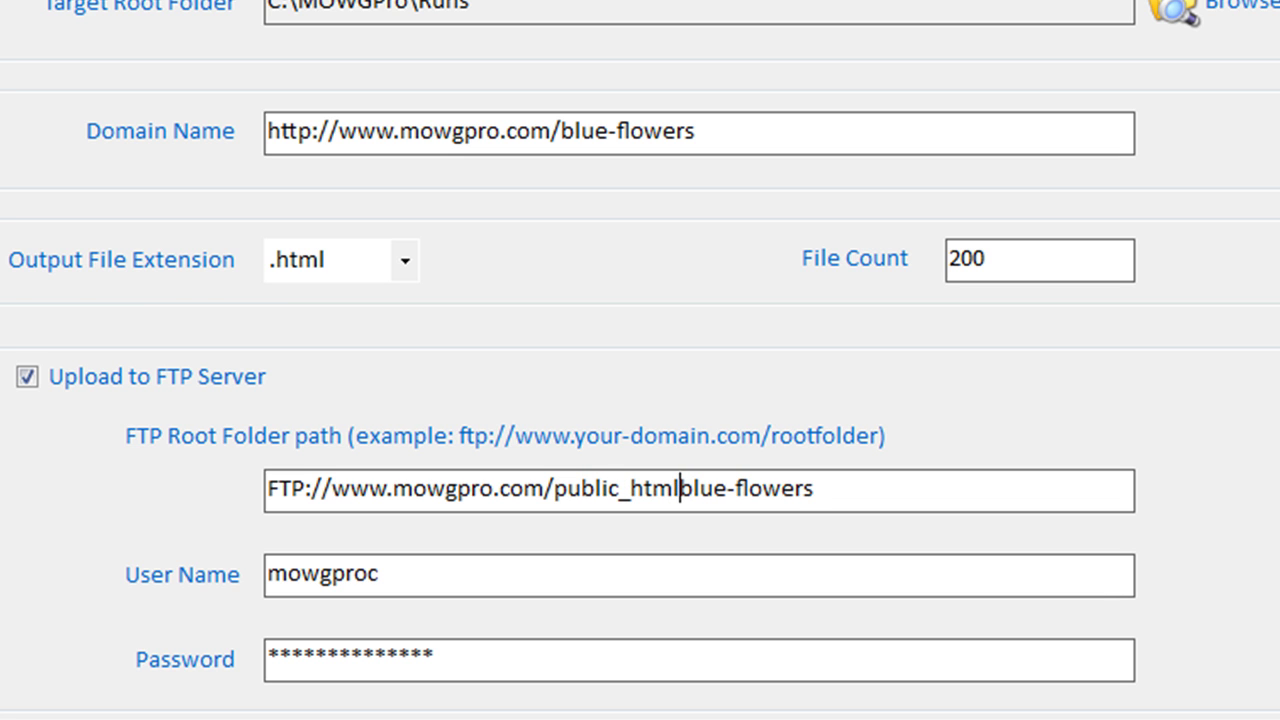
text(/)
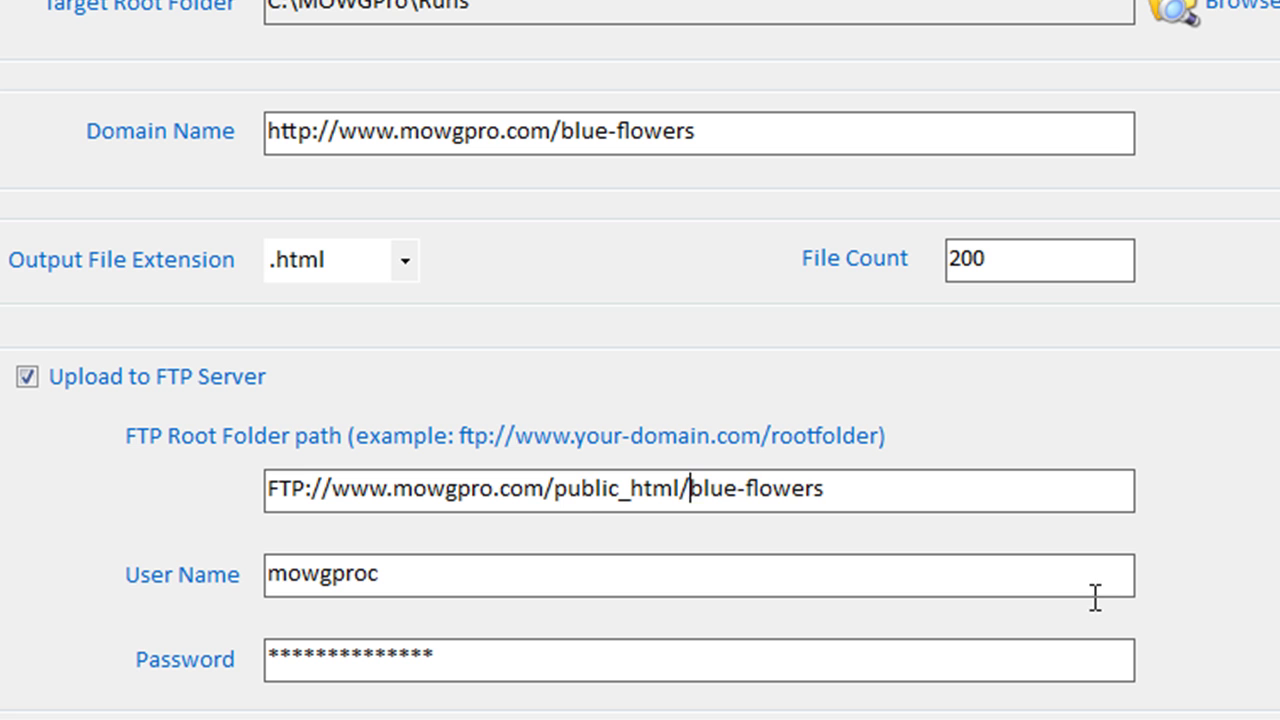
drag(691, 492, 263, 507)
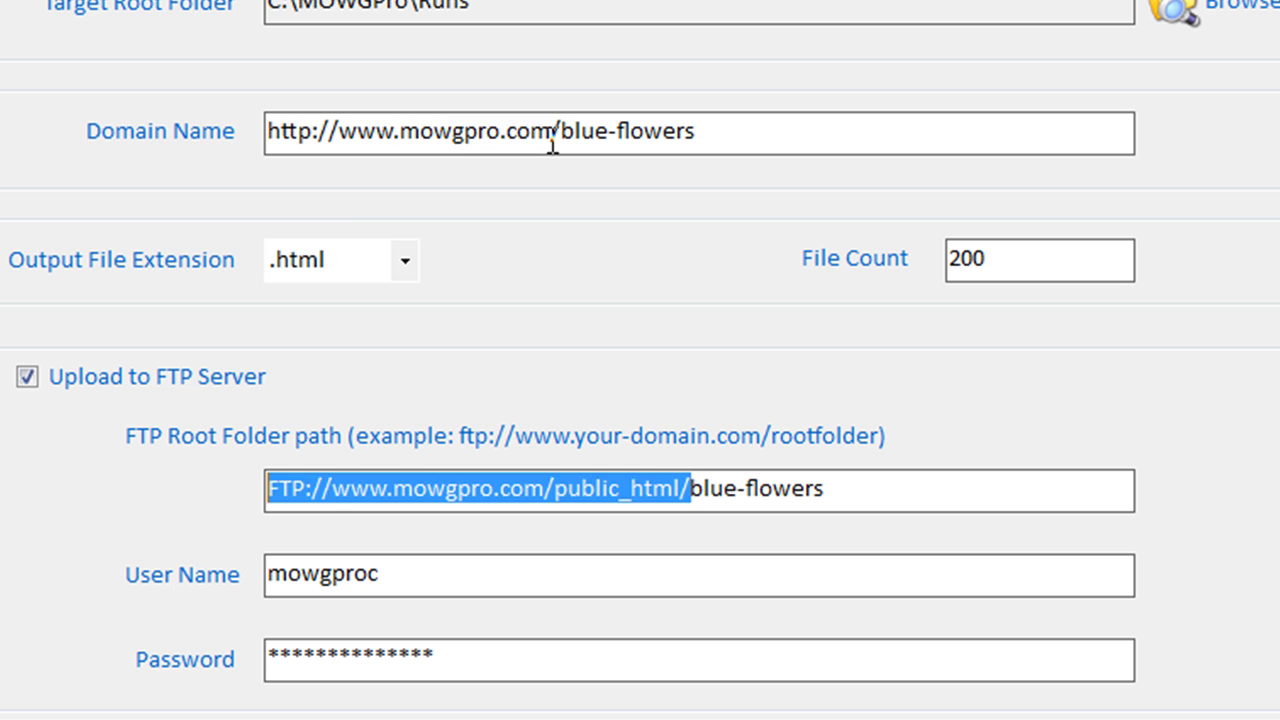
drag(552, 140, 228, 123)
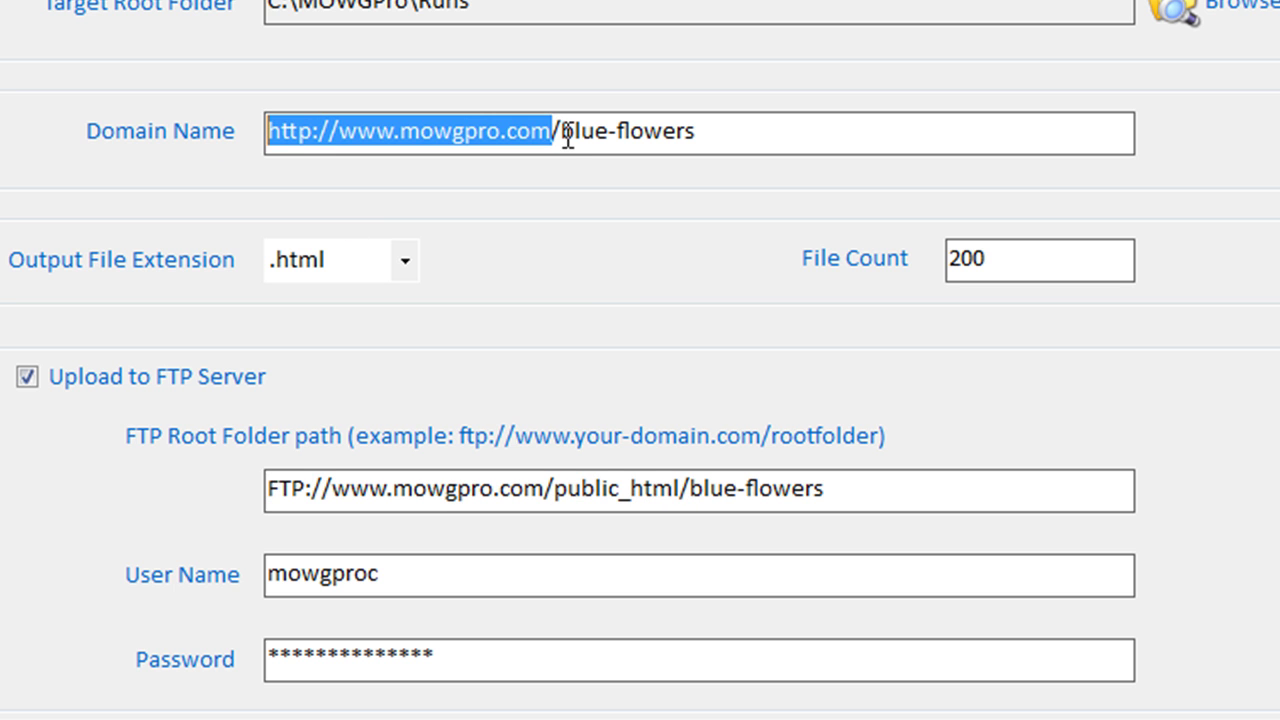
click(690, 488)
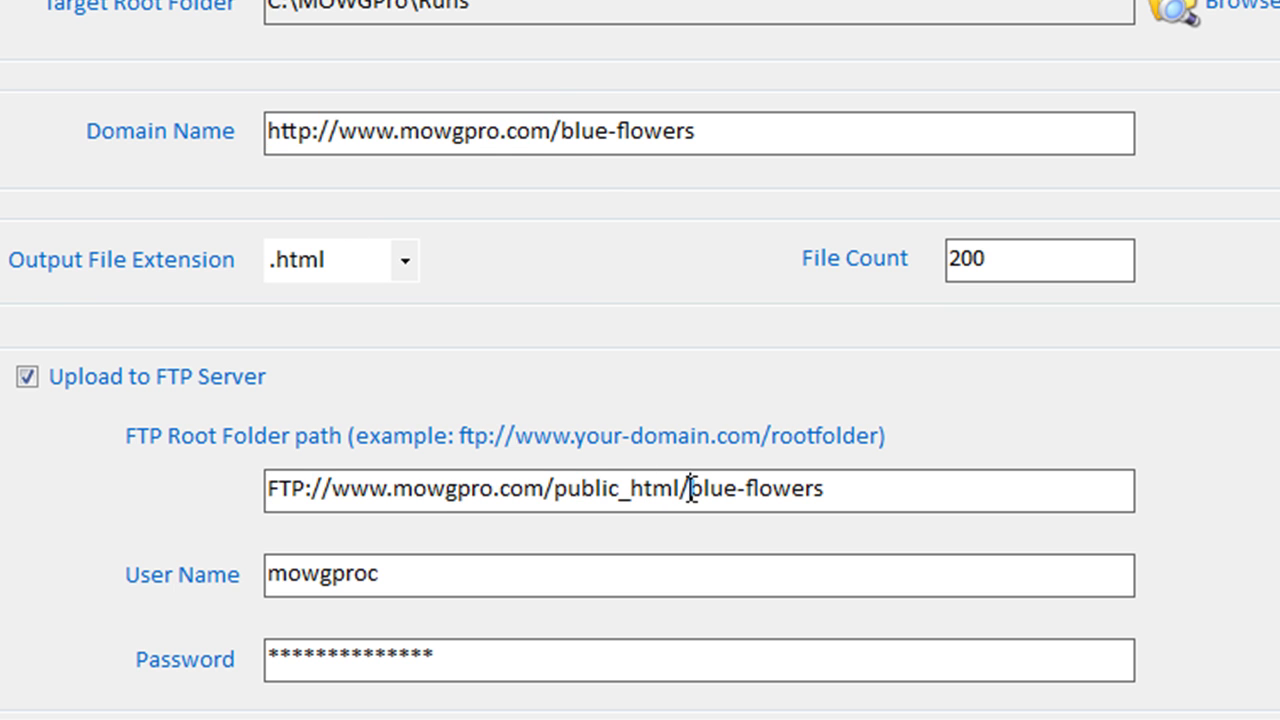